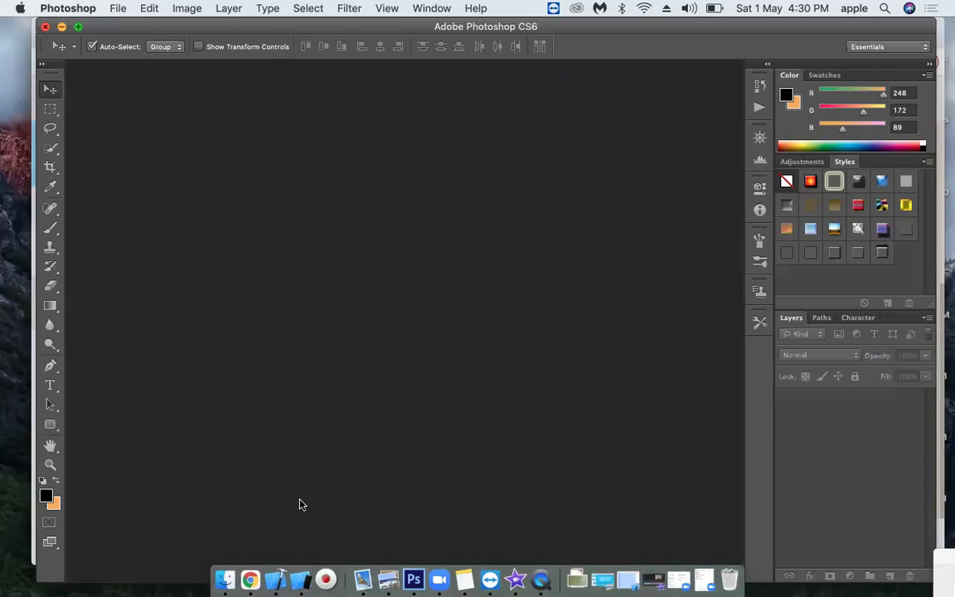
Step: Switch to Finder, search for the MobileFrames folder, open it and browse its phone frame images
click(226, 580)
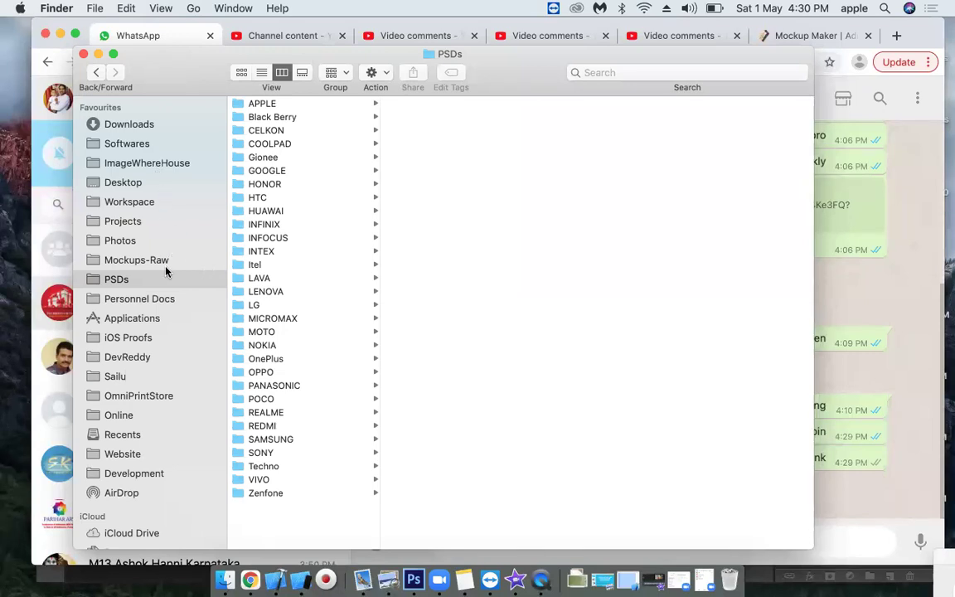
key(super+space)
text(mobilefr)
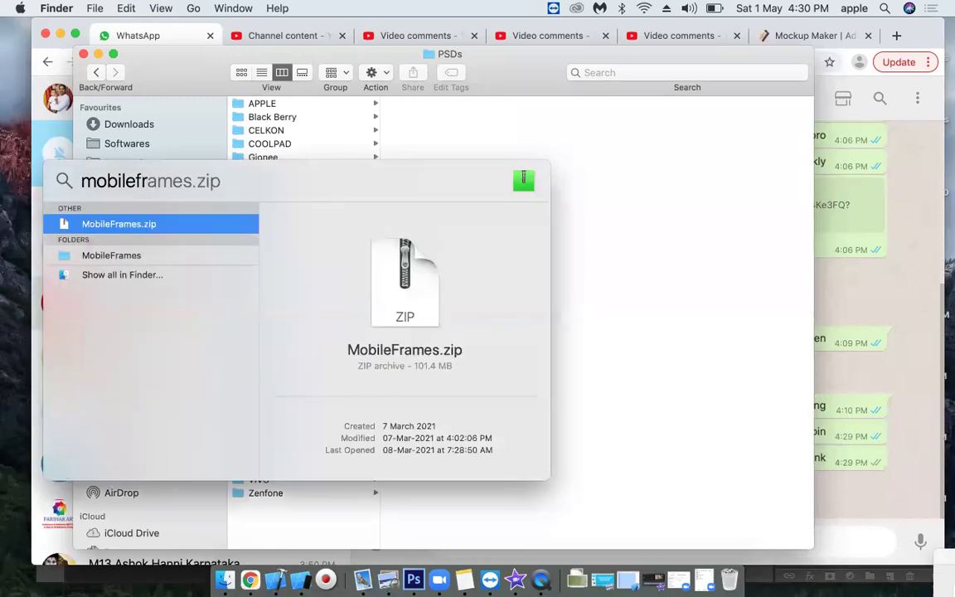
double_click(82, 258)
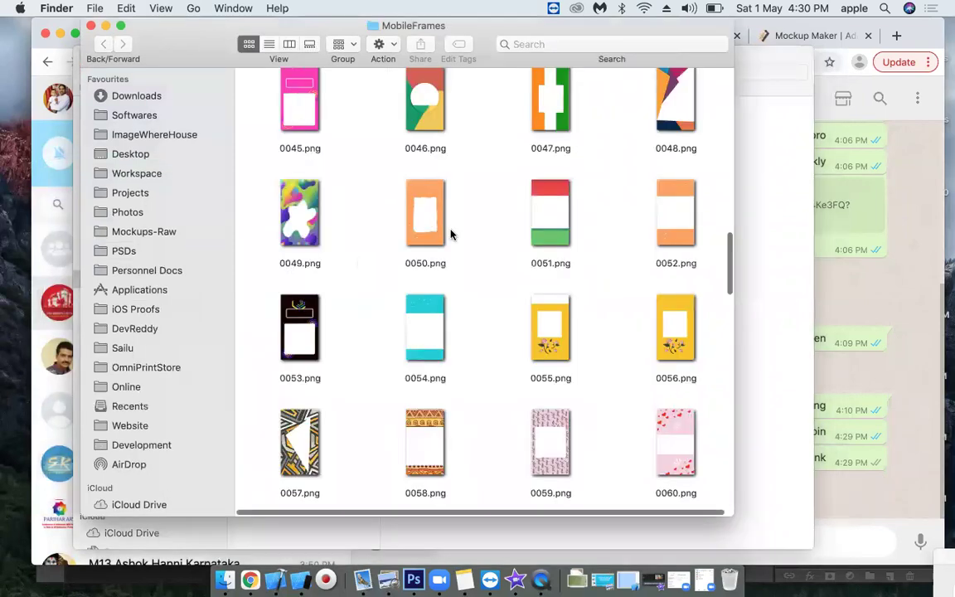
scroll(437, 279, up, 5)
scroll(438, 279, down, 15)
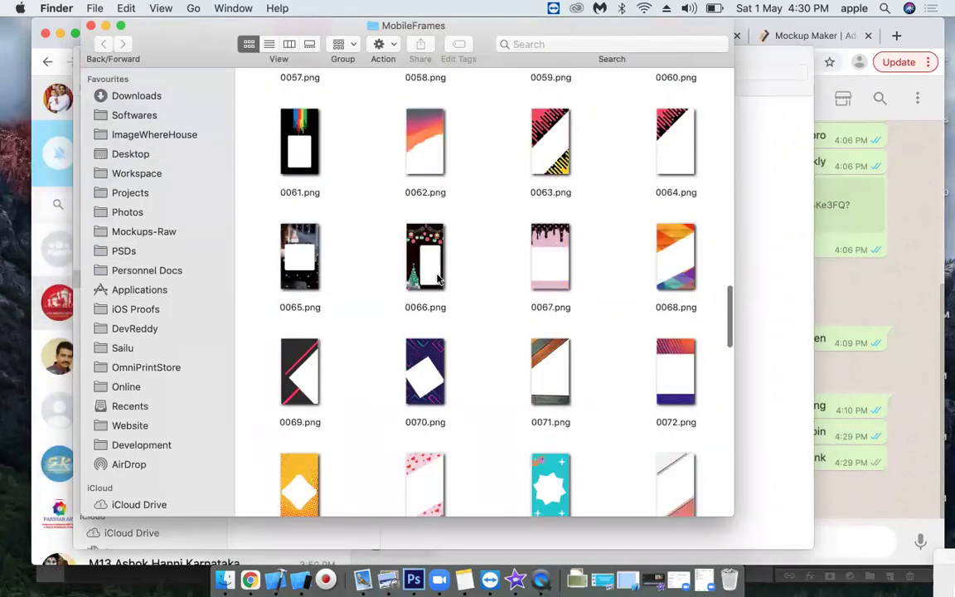
scroll(438, 278, up, 20)
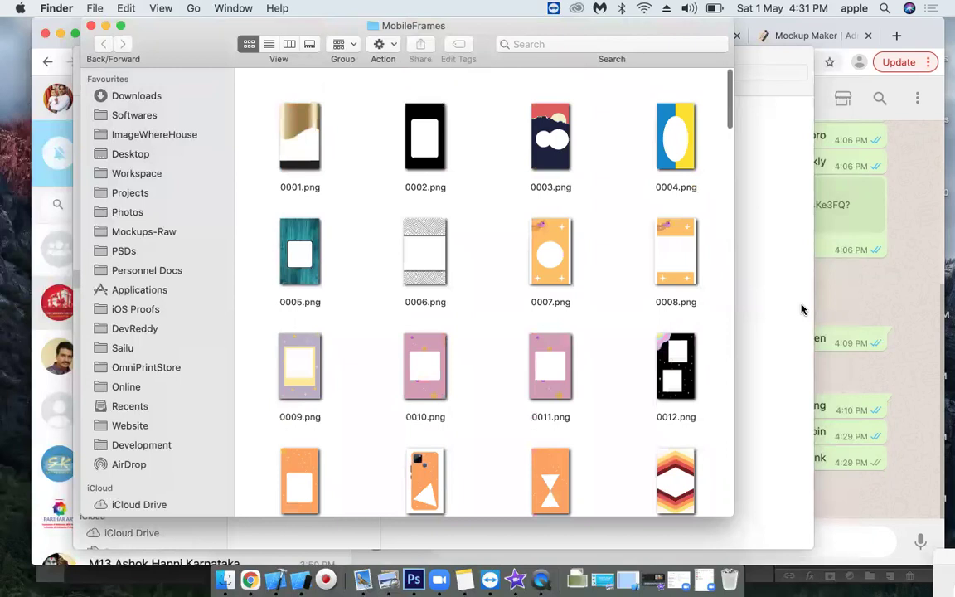
Step: Move the MobileFrames folder window aside and bring the PSDs folder window to the front
click(860, 300)
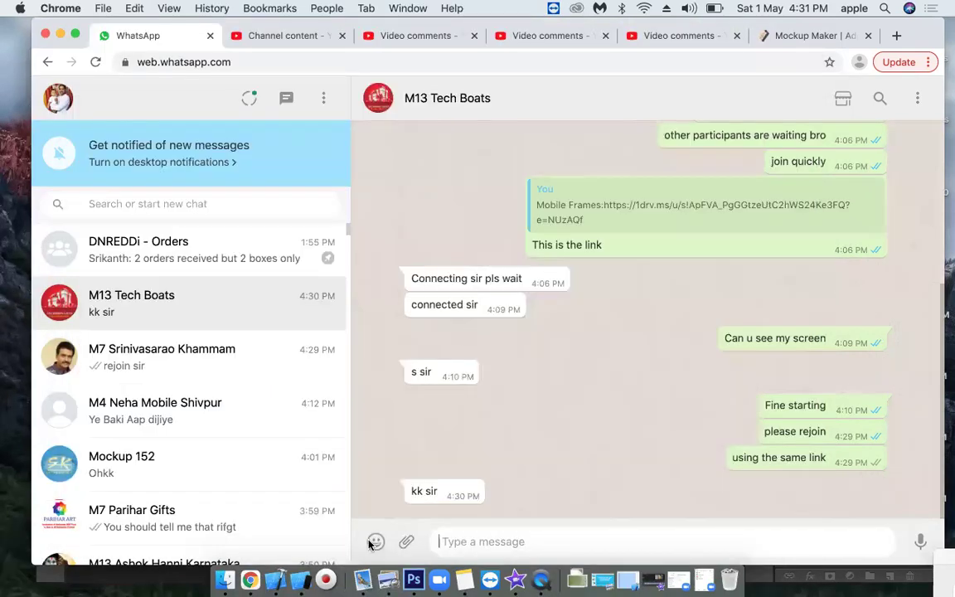
click(413, 579)
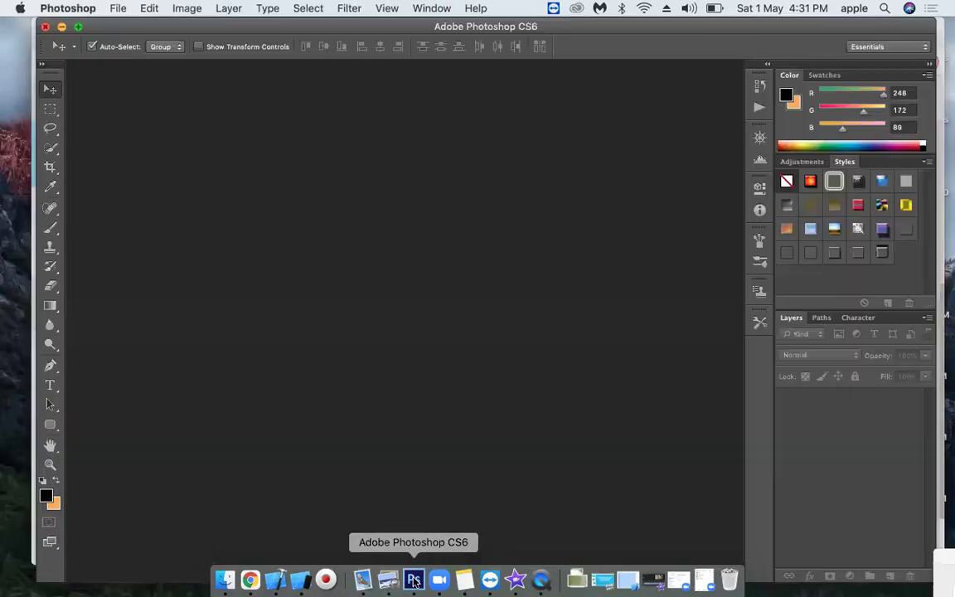
click(225, 577)
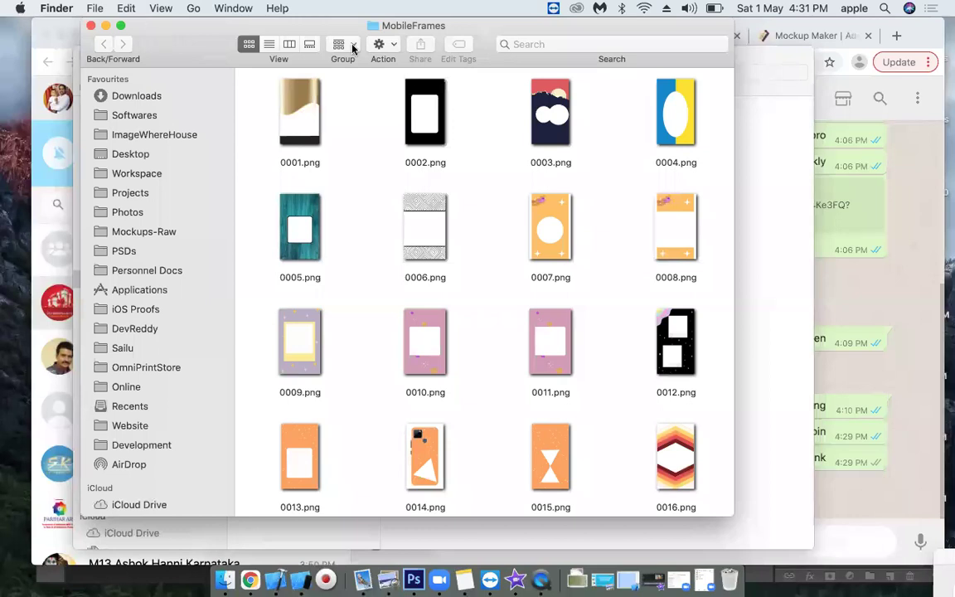
drag(353, 48, 861, 112)
click(220, 288)
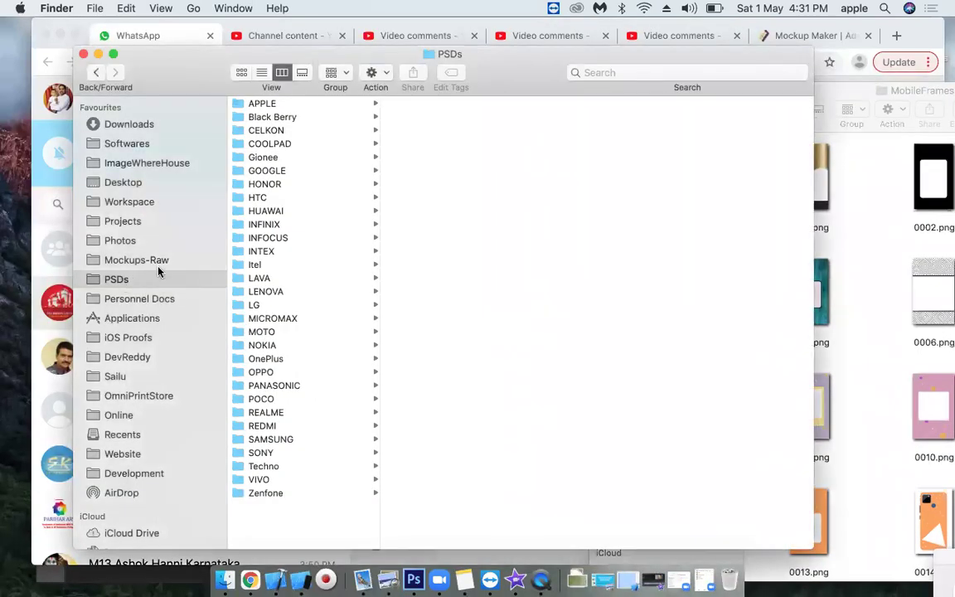
Step: Preview the mockup files in the SAMSUNG folder and open SG_A01-Moc.psd in Photoshop
click(278, 439)
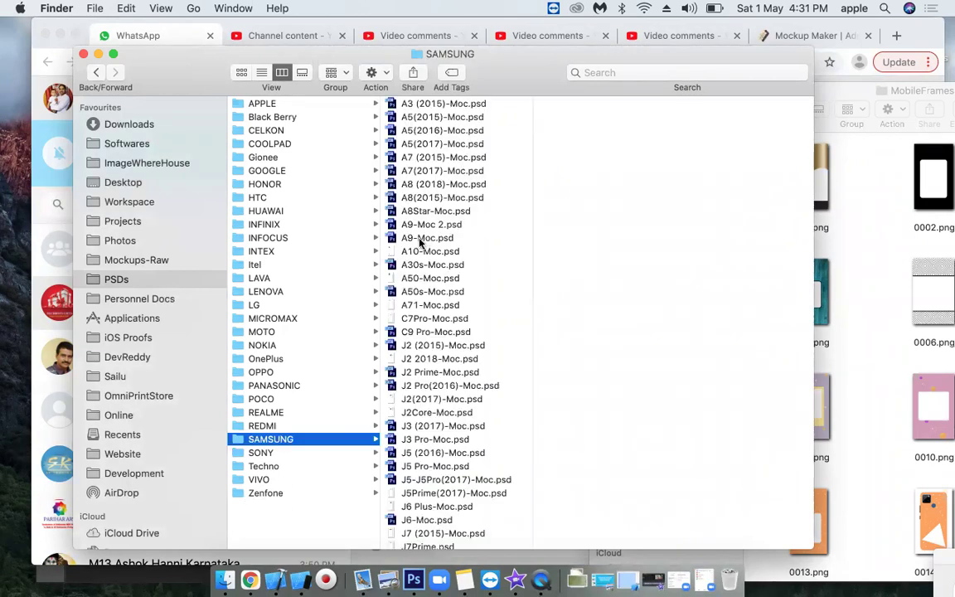
click(426, 237)
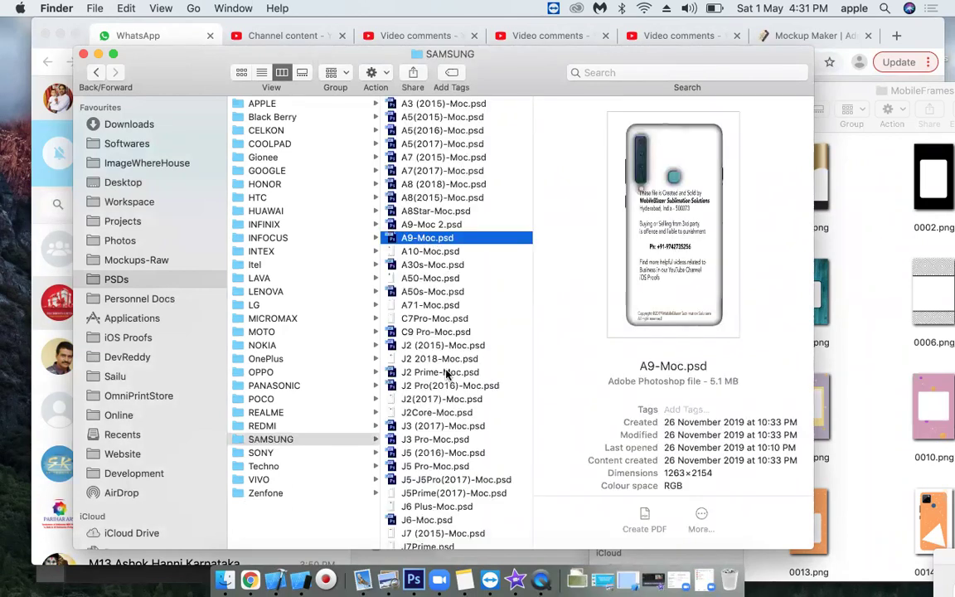
scroll(404, 338, down, 5)
scroll(406, 389, down, 10)
scroll(441, 435, down, 10)
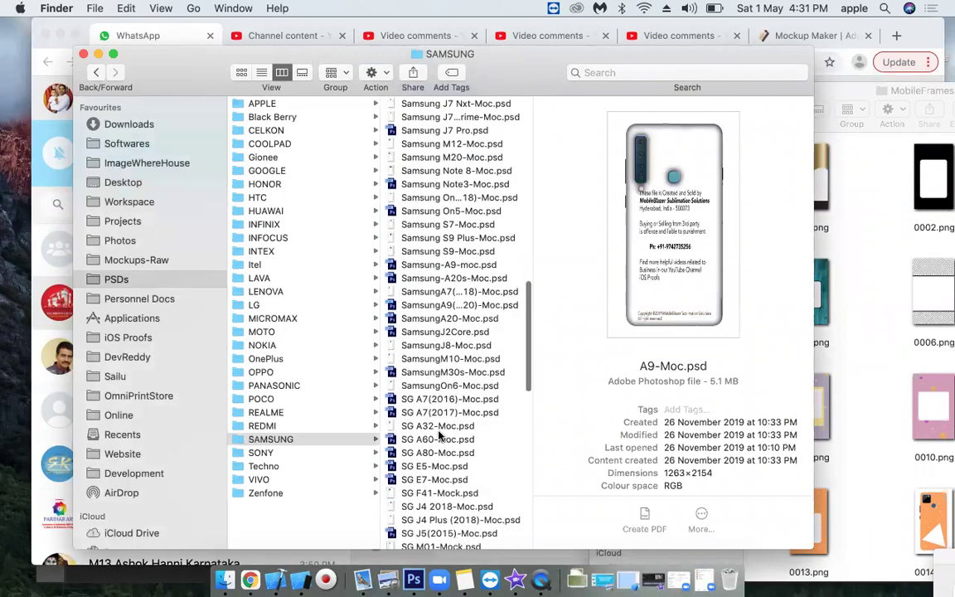
click(447, 351)
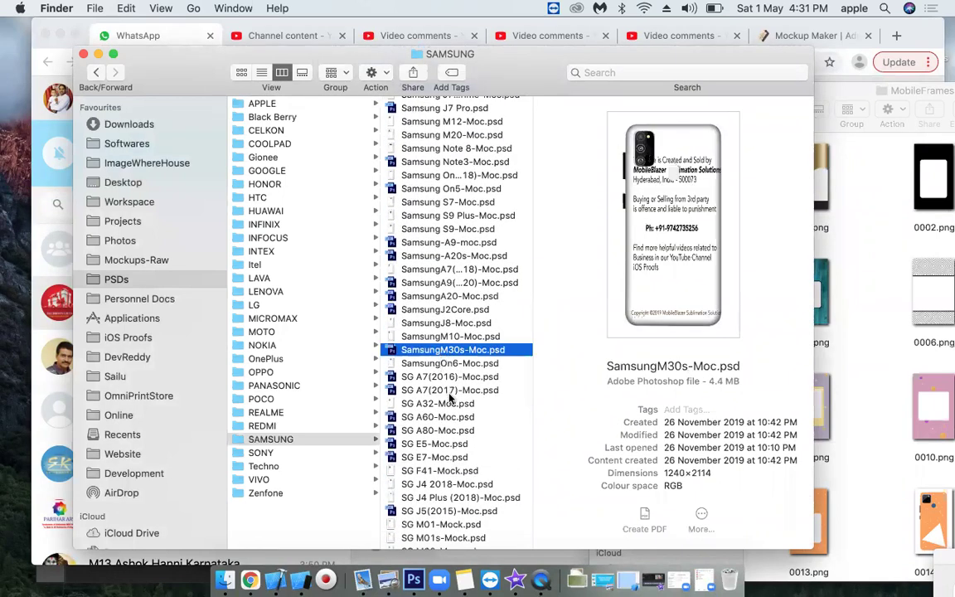
scroll(450, 399, down, 7)
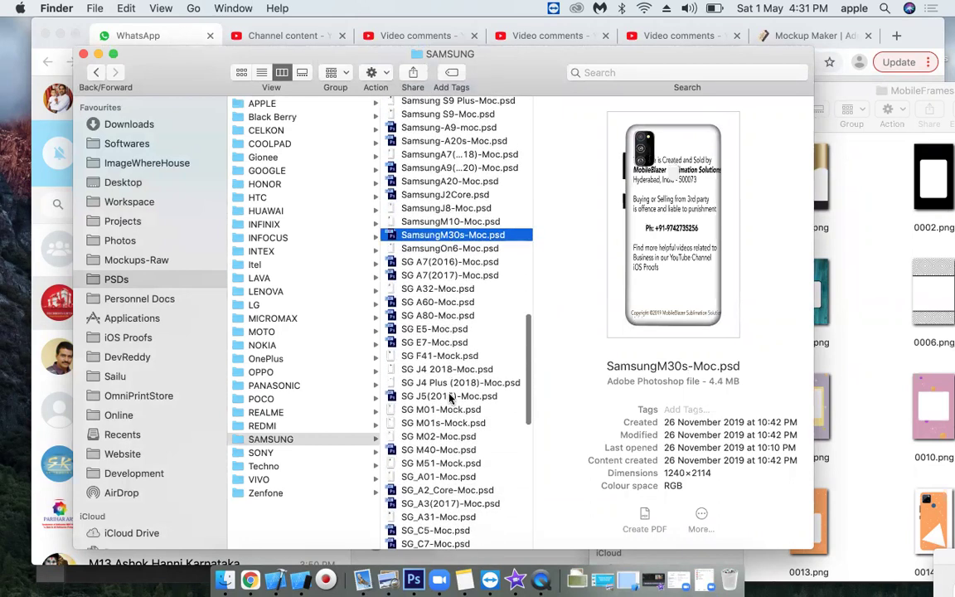
click(426, 417)
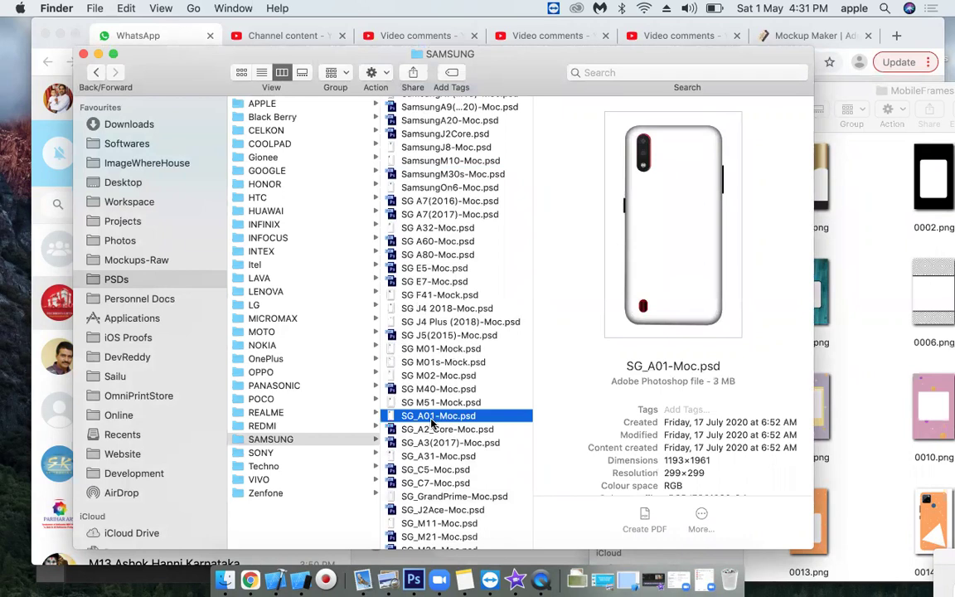
double_click(430, 418)
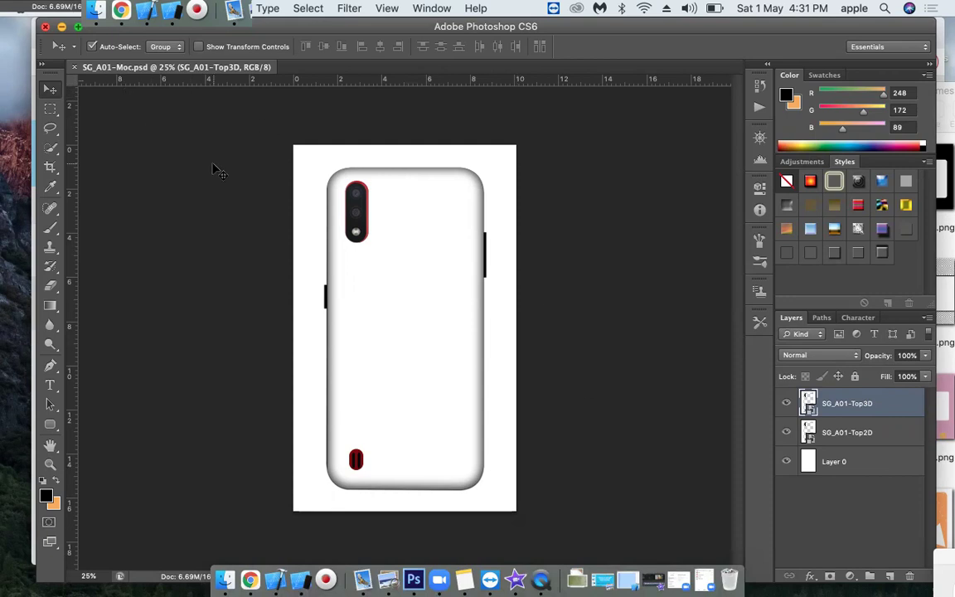
Step: Place thumb_IMG_0049_1024.jpg from the Bidar folder in Photos into the SG_A01-Moc document at its default size
click(224, 579)
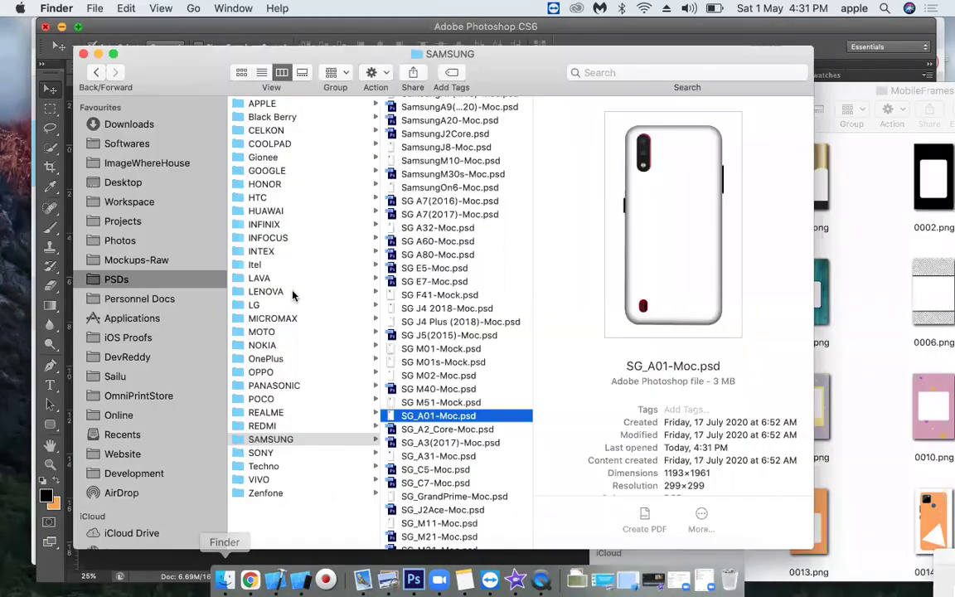
click(119, 240)
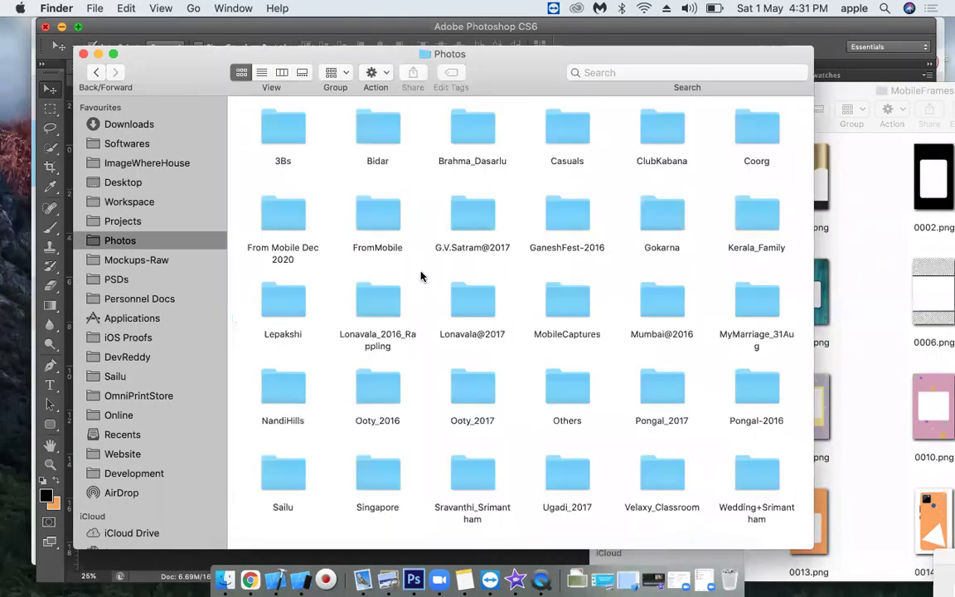
double_click(373, 143)
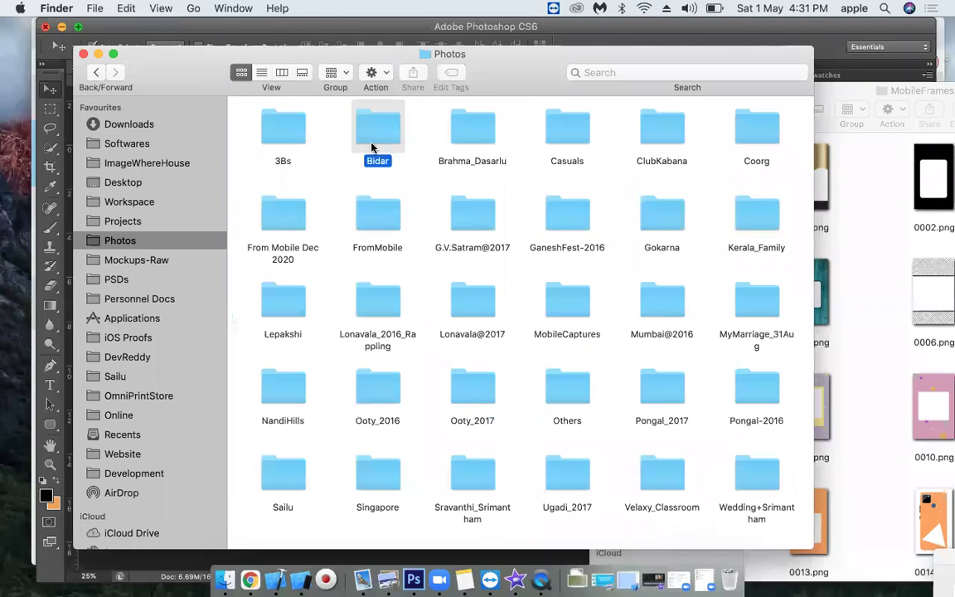
click(347, 136)
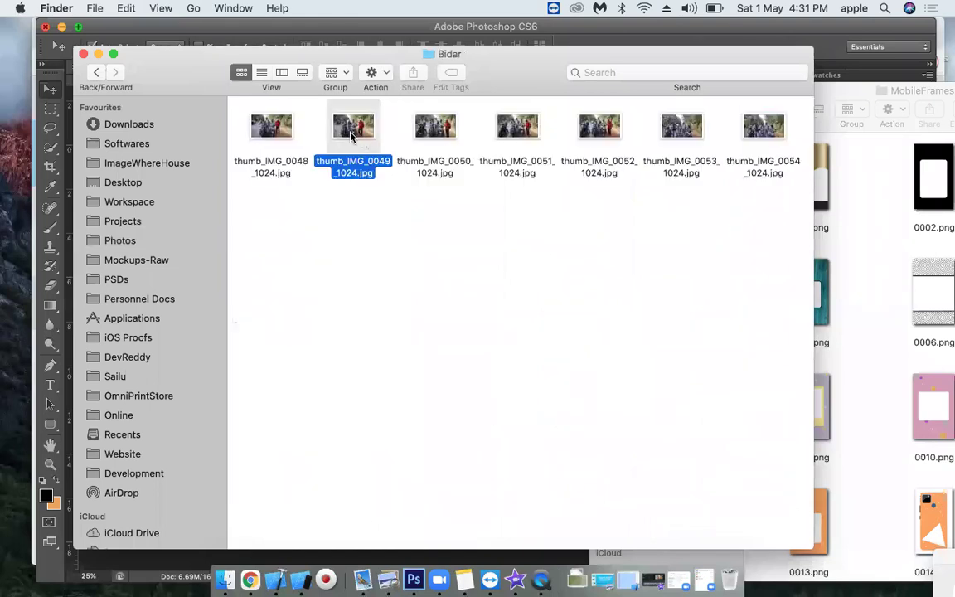
drag(191, 80, 234, 421)
drag(397, 467, 550, 390)
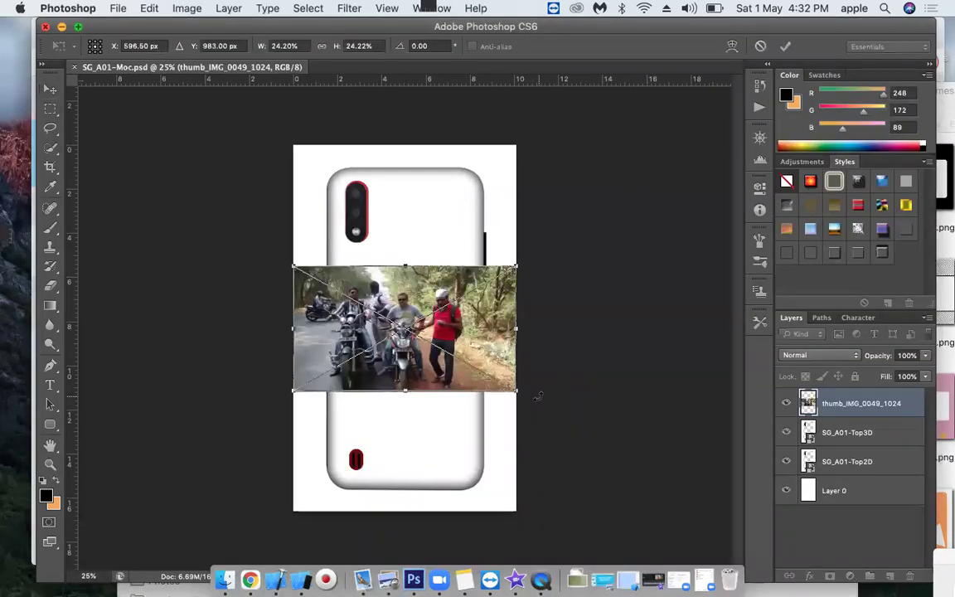
key(Return)
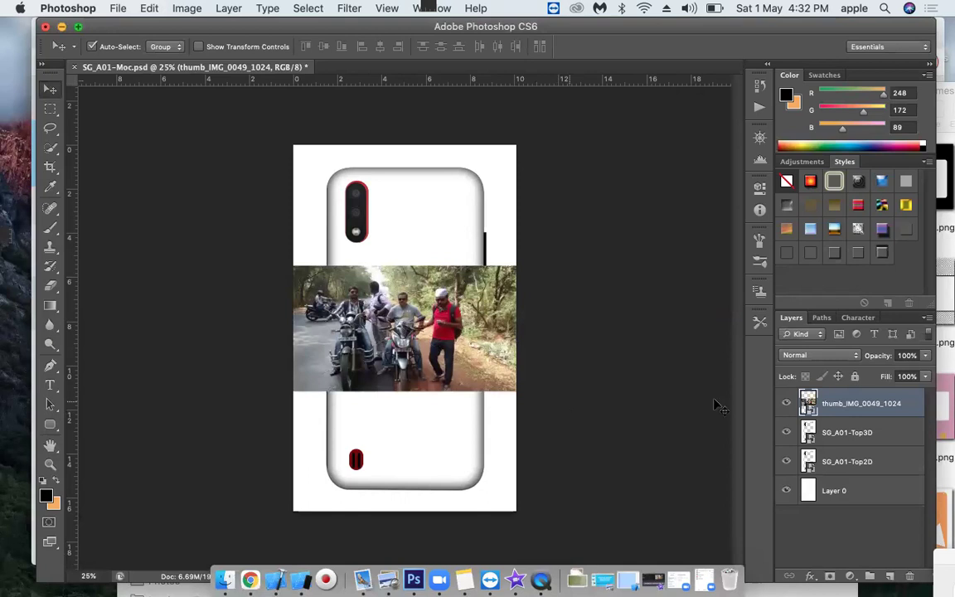
Step: Move the photo layer directly below SG_A01-Top2D and shift the photo slightly to the right on the phone
drag(854, 412, 821, 471)
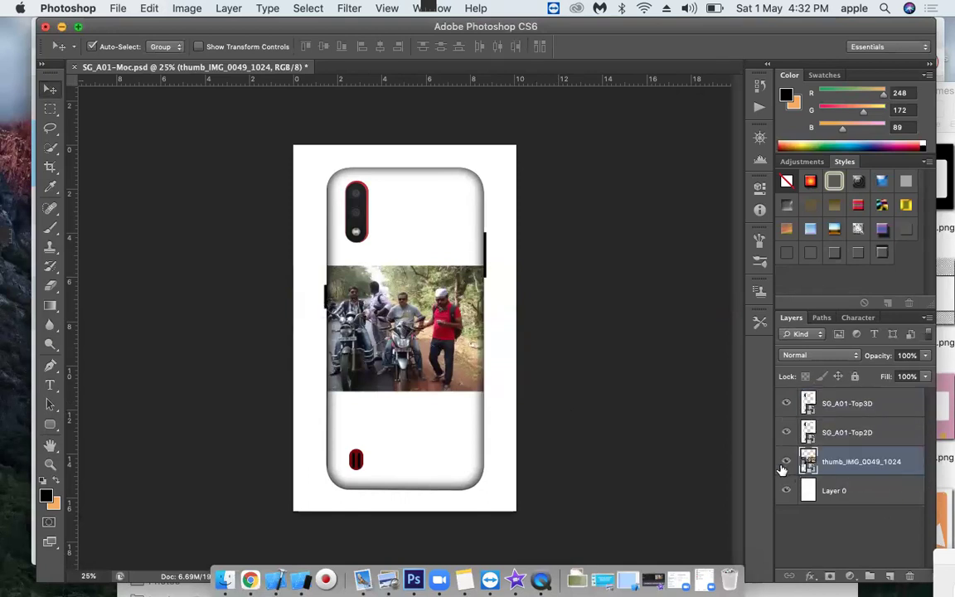
drag(386, 350, 406, 348)
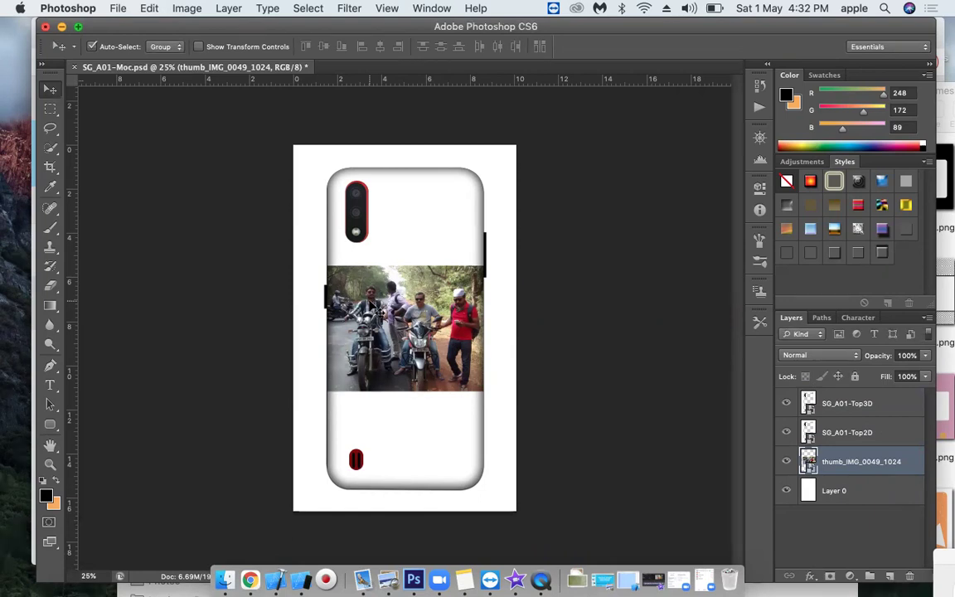
Step: Scale the photo to about 44% and rotate it 90° clockwise, positioning it to cover the whole phone back
key(super+t)
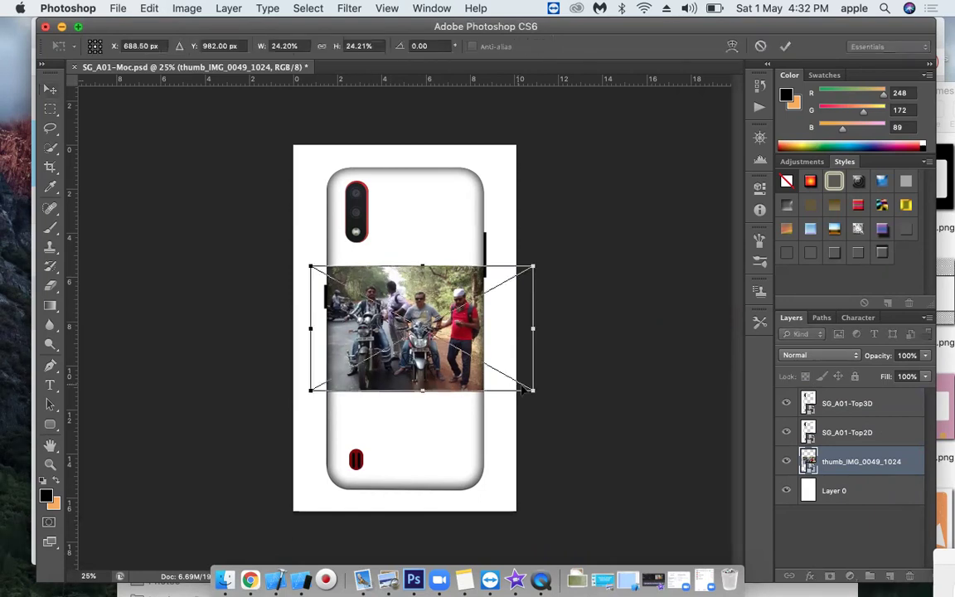
drag(545, 402, 621, 455)
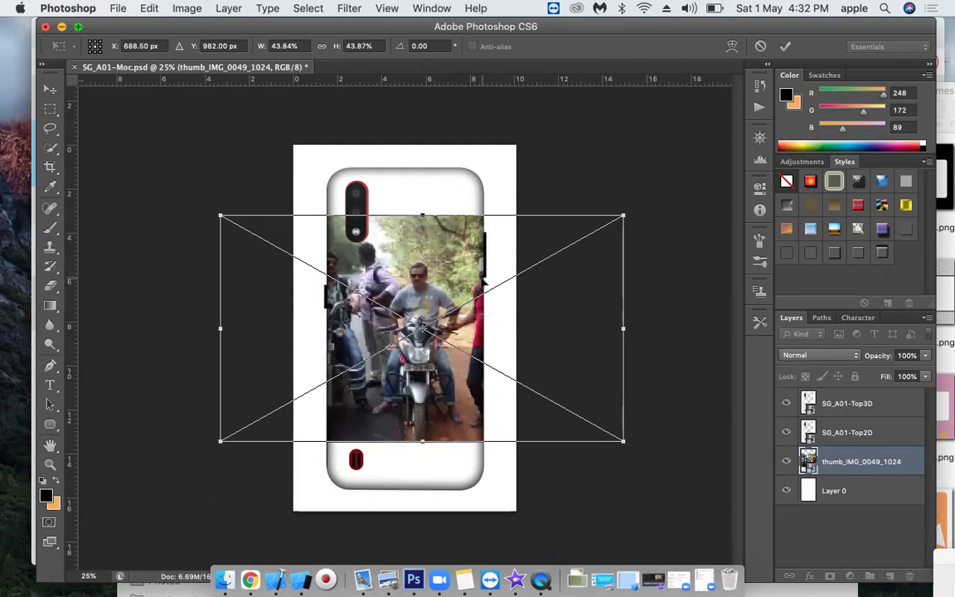
right_click(408, 284)
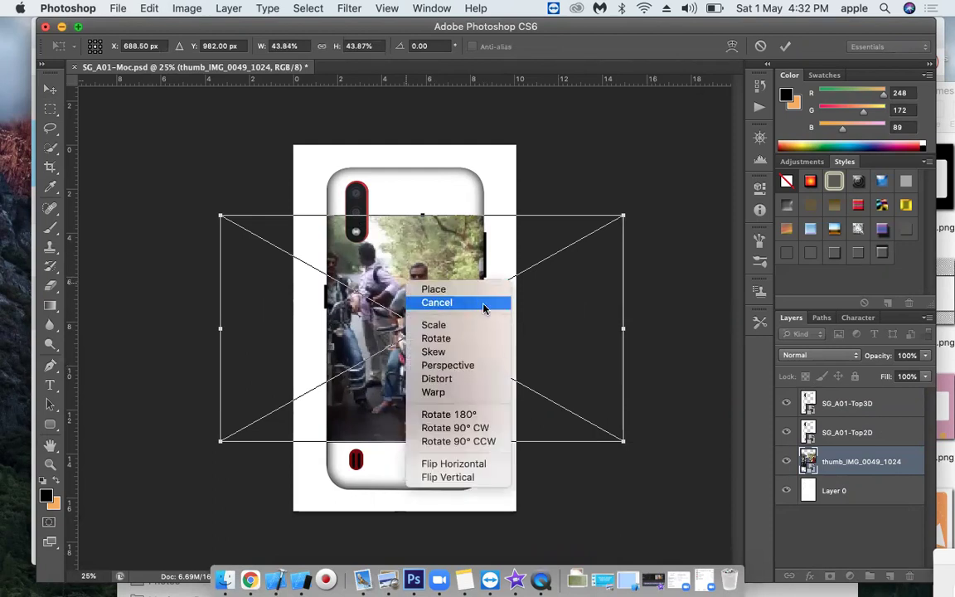
click(468, 429)
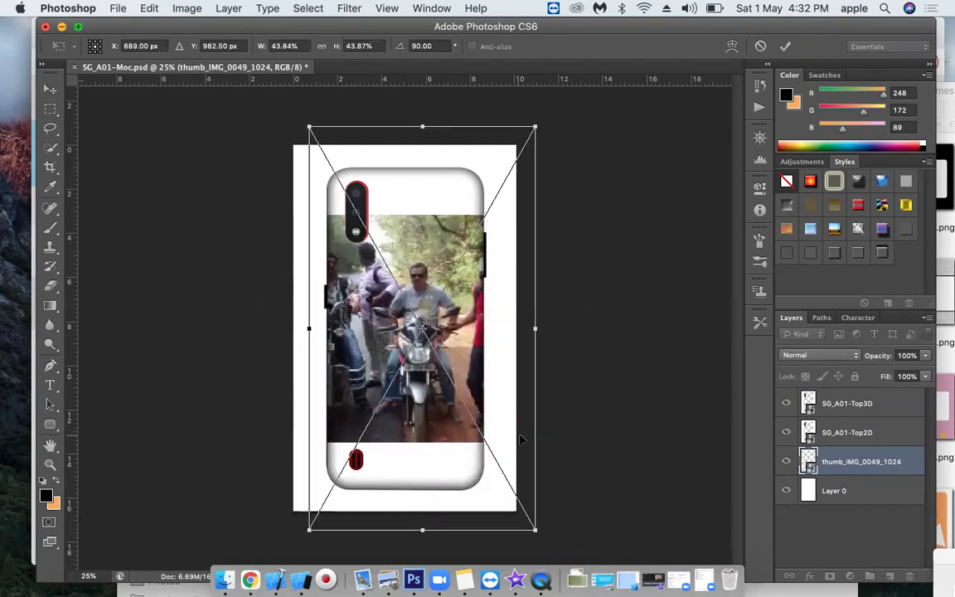
key(Return)
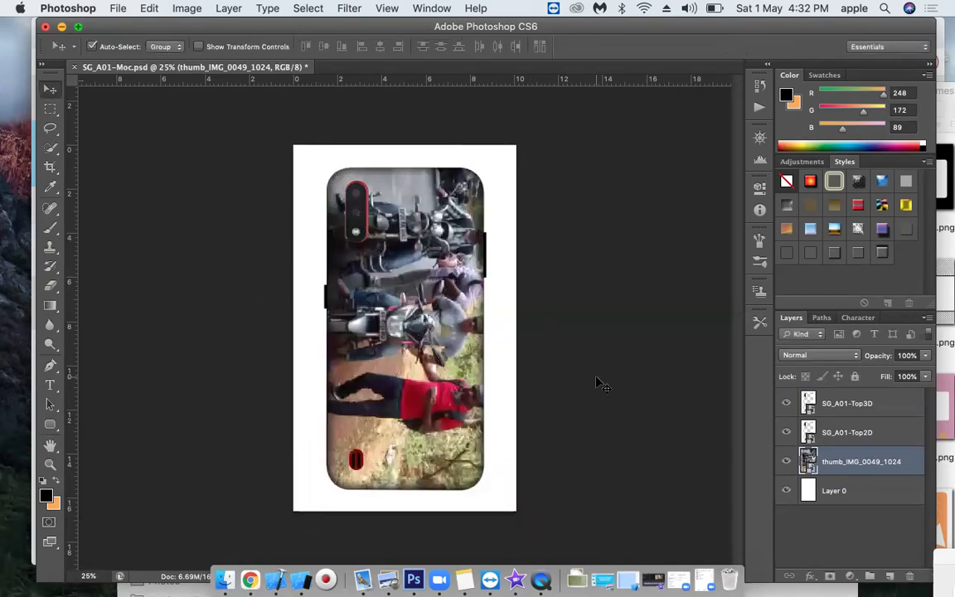
drag(352, 375, 377, 394)
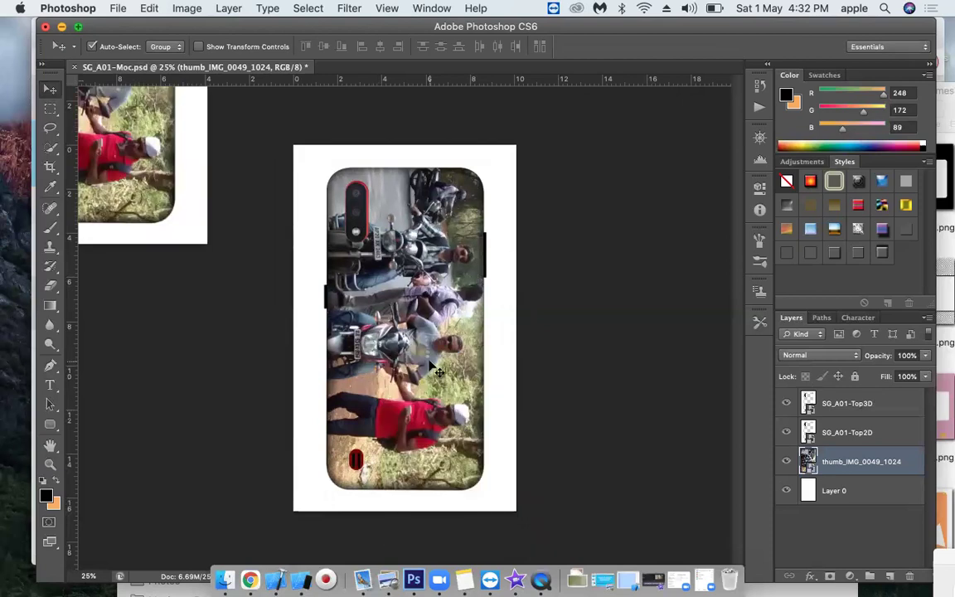
Step: Start saving the design under a new name, choosing the TodayOrder folder on the Desktop as its location
click(118, 9)
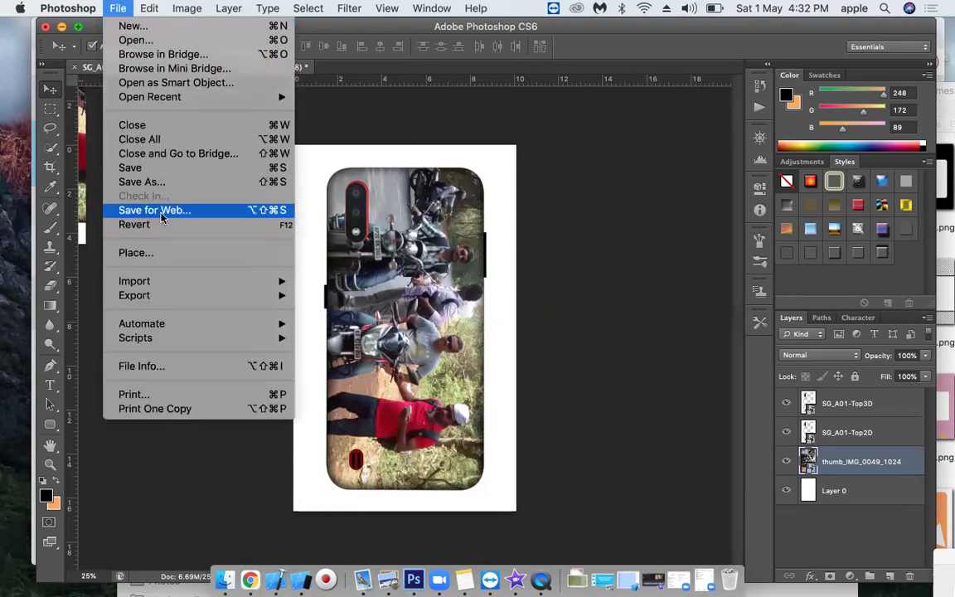
click(146, 181)
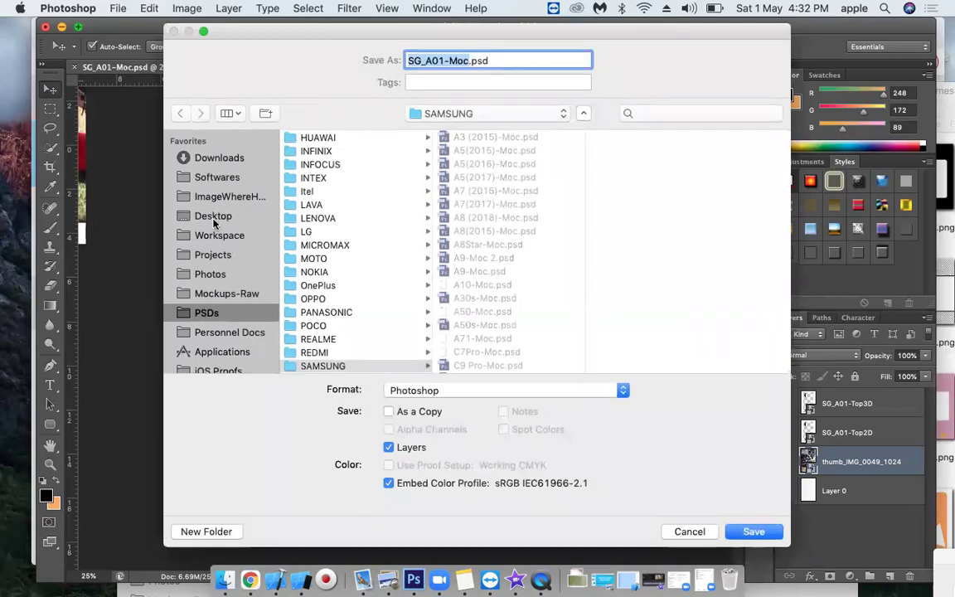
click(214, 217)
scroll(311, 268, down, 10)
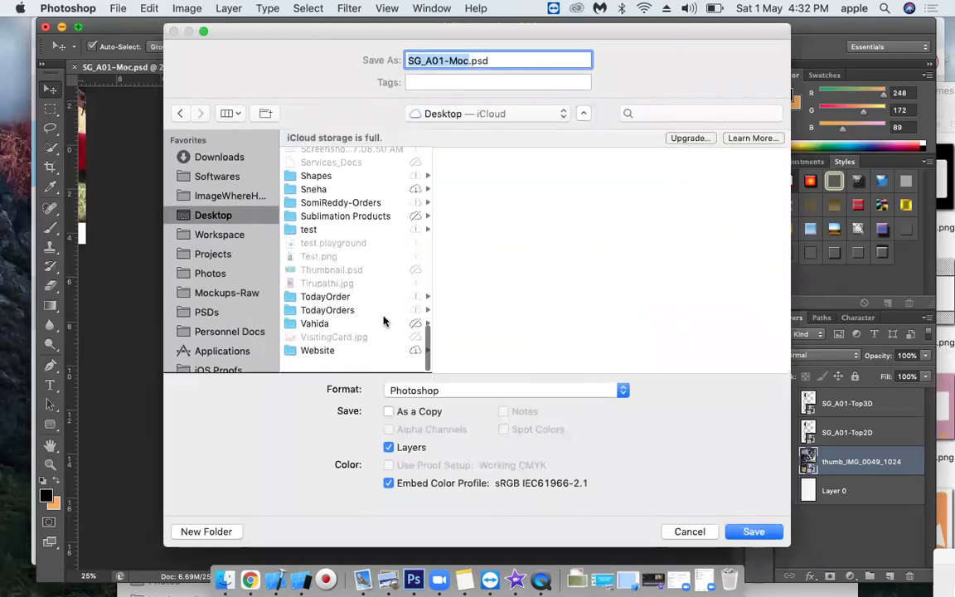
click(295, 315)
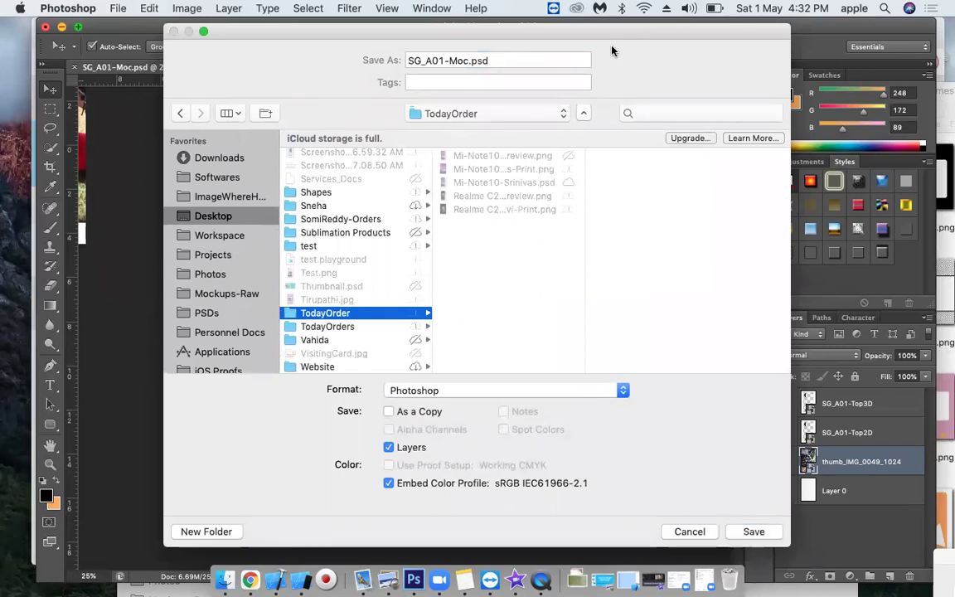
Step: Replace "Moc" in the file name with the customer's name and "-Preview", and save the design as a PNG
double_click(458, 62)
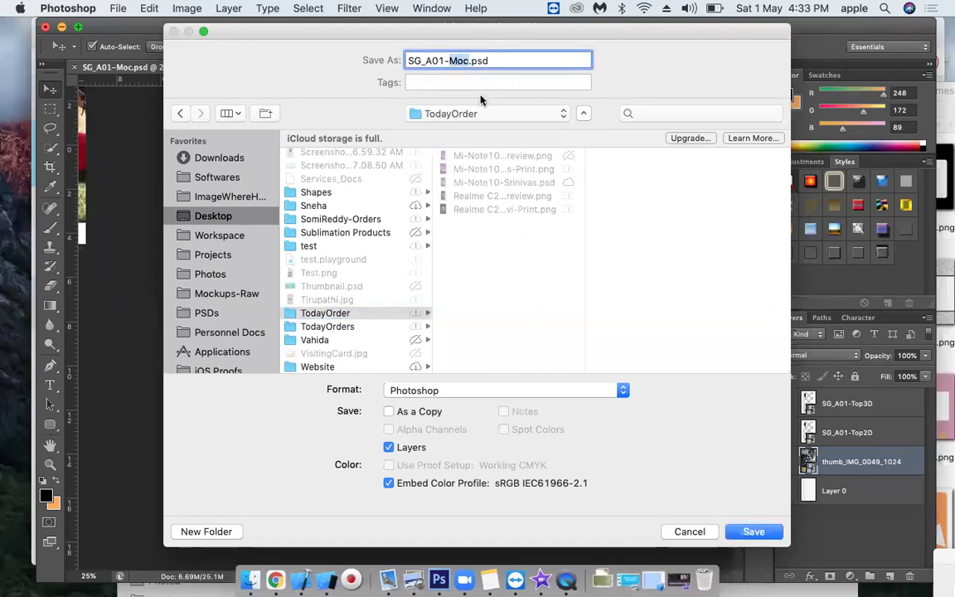
text(Ashok)
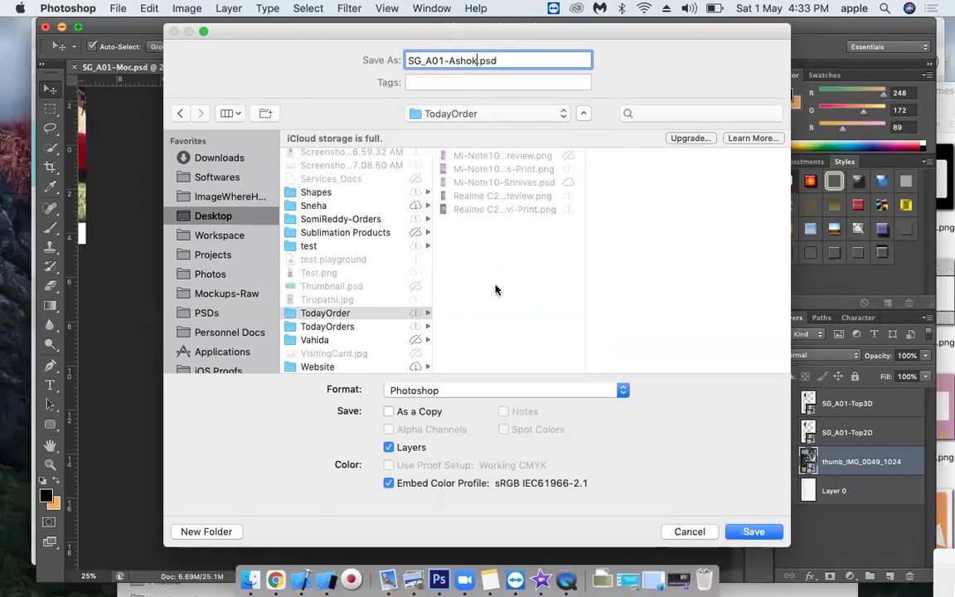
text(-Preview)
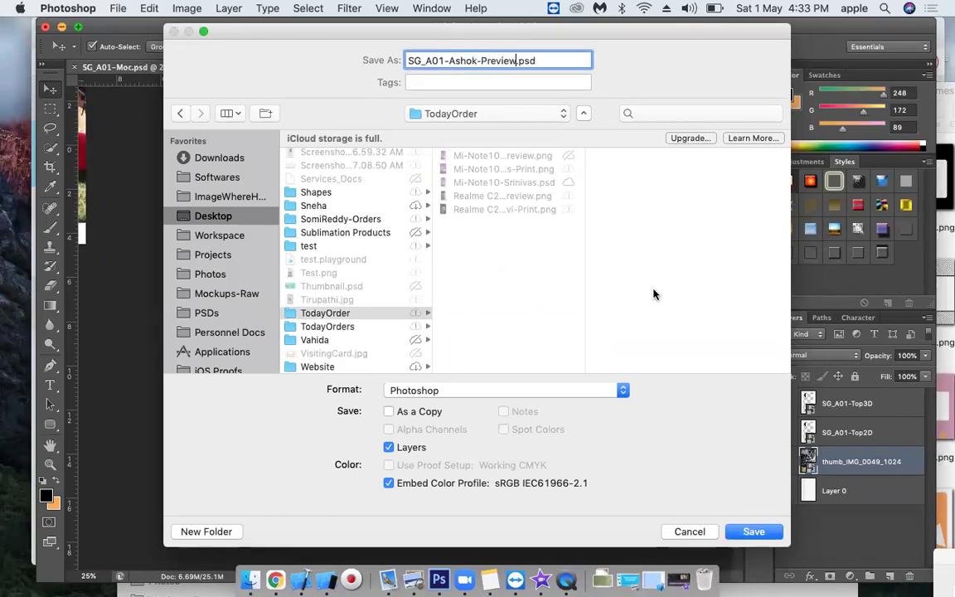
click(465, 391)
click(439, 537)
click(753, 532)
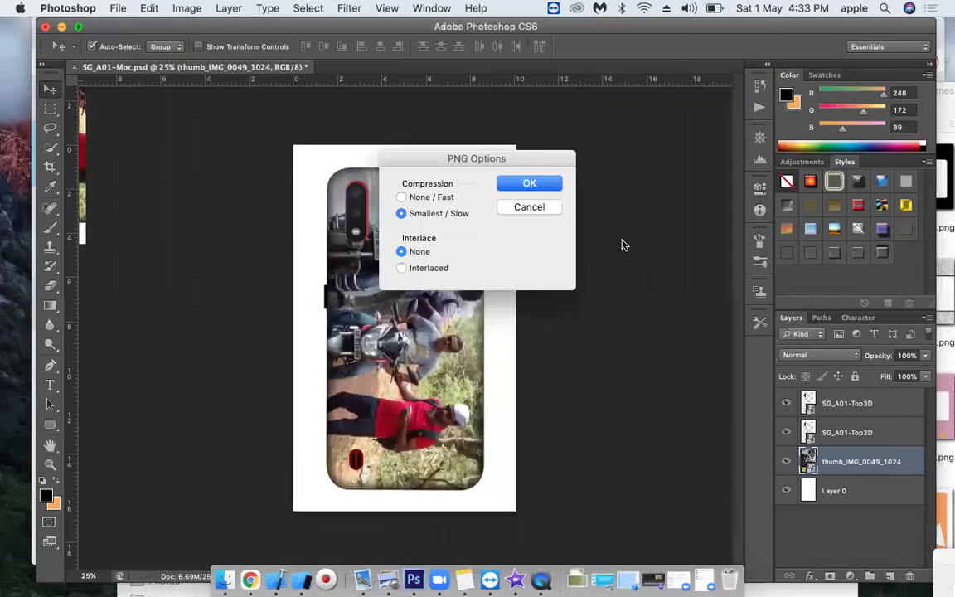
click(477, 166)
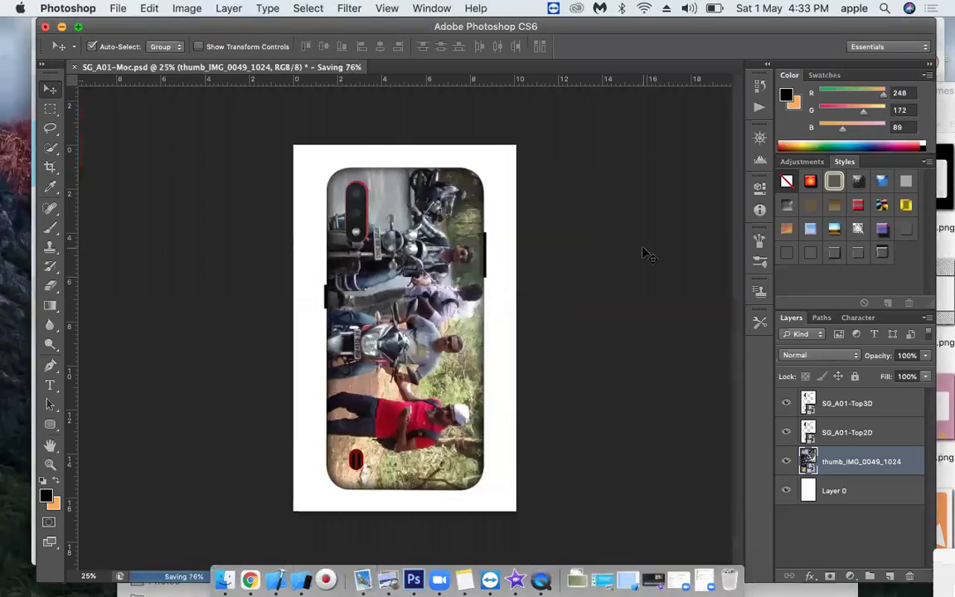
Step: Switch to Finder, open the Desktop's TodayOrder folder and examine the saved SG_A01 preview PNG at full size
click(224, 578)
drag(218, 423, 197, 82)
click(165, 335)
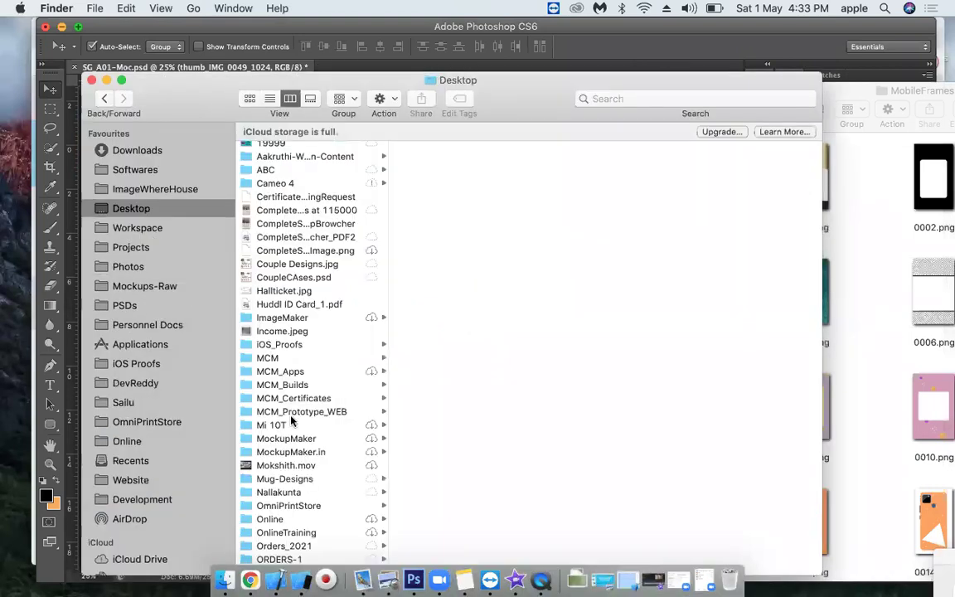
scroll(273, 425, down, 15)
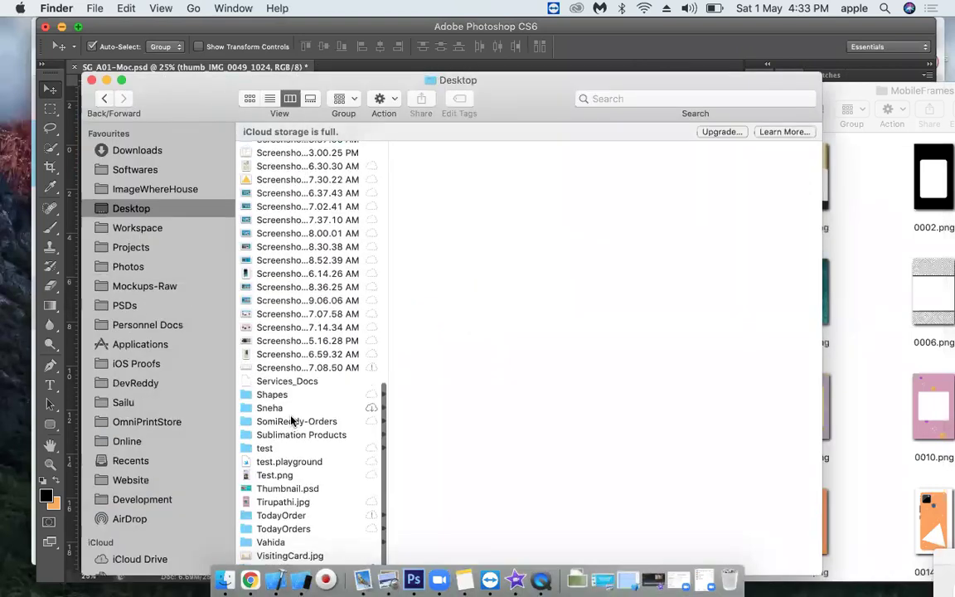
click(279, 515)
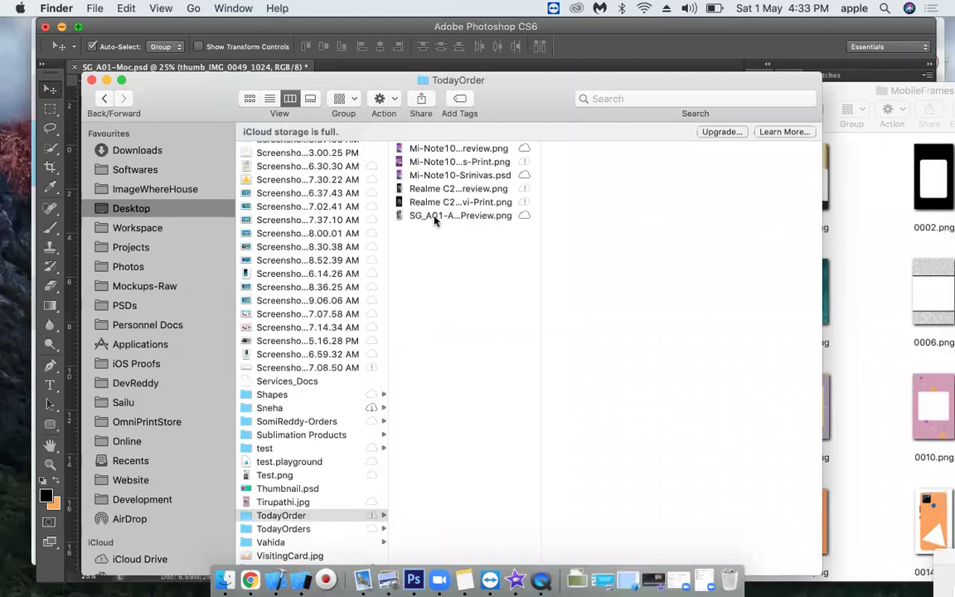
click(438, 218)
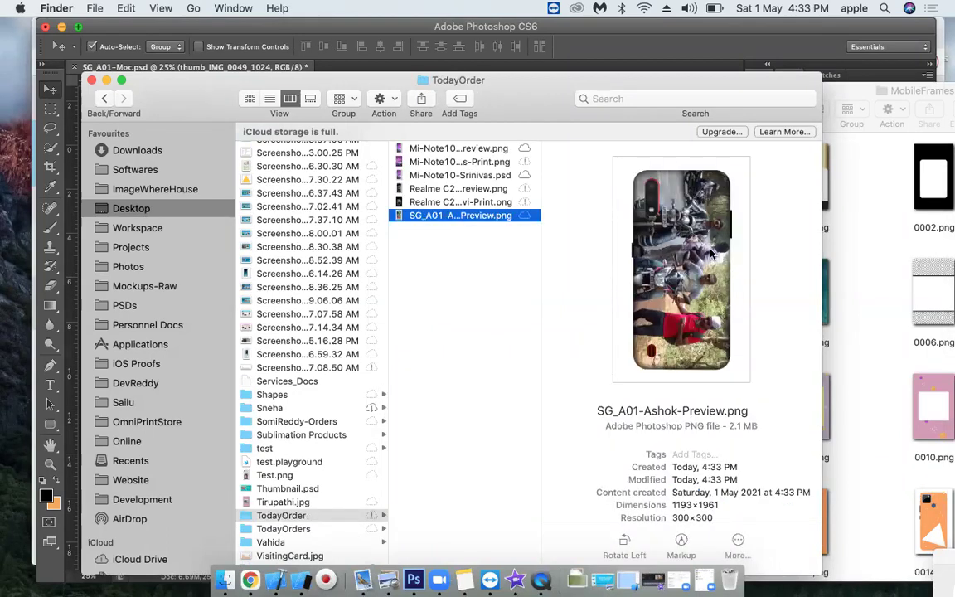
key(space)
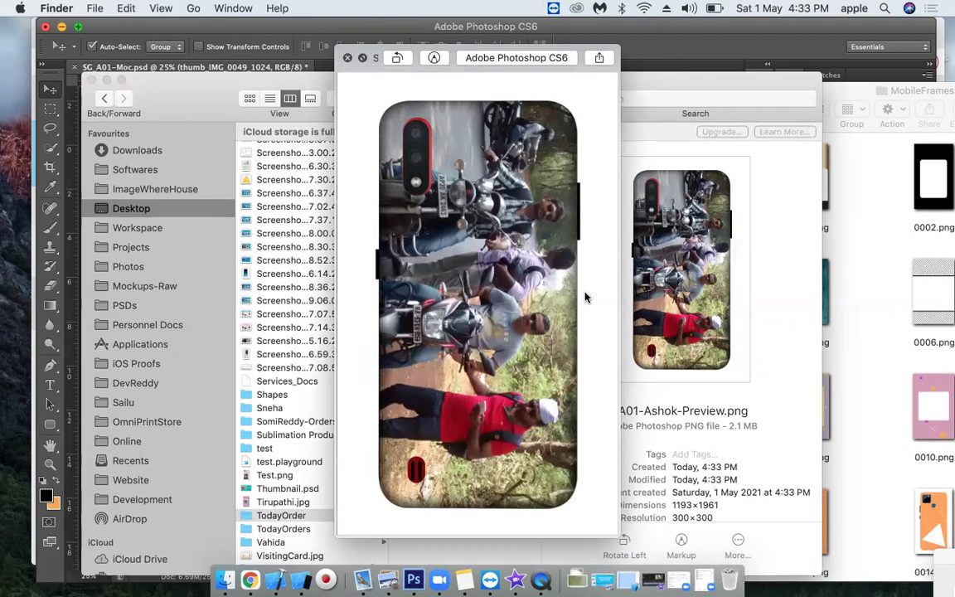
key(space)
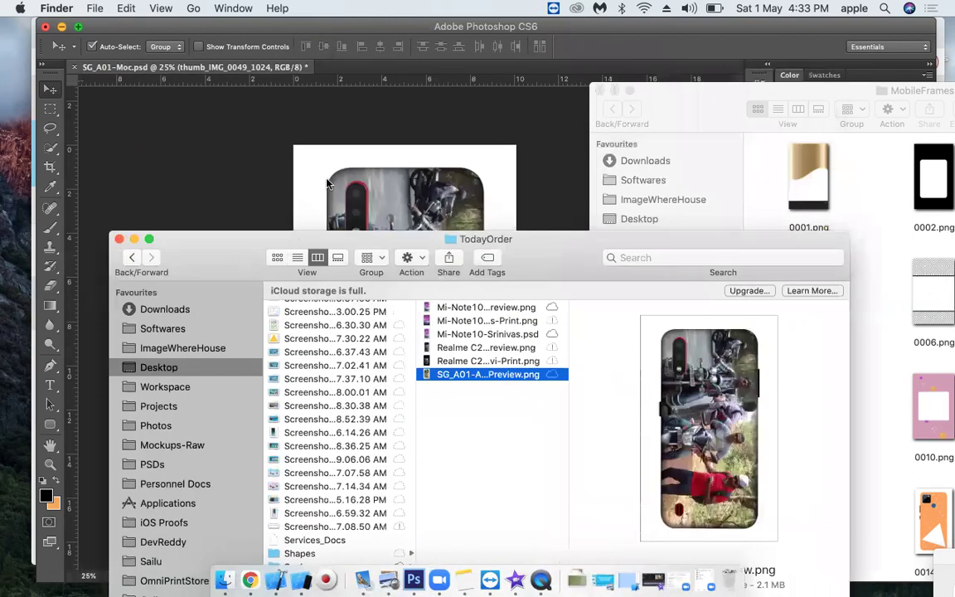
Step: Return to Photoshop and hide the SG_A01-Top3D and SG_A01-Top2D layers, leaving only the photo and white background
click(228, 93)
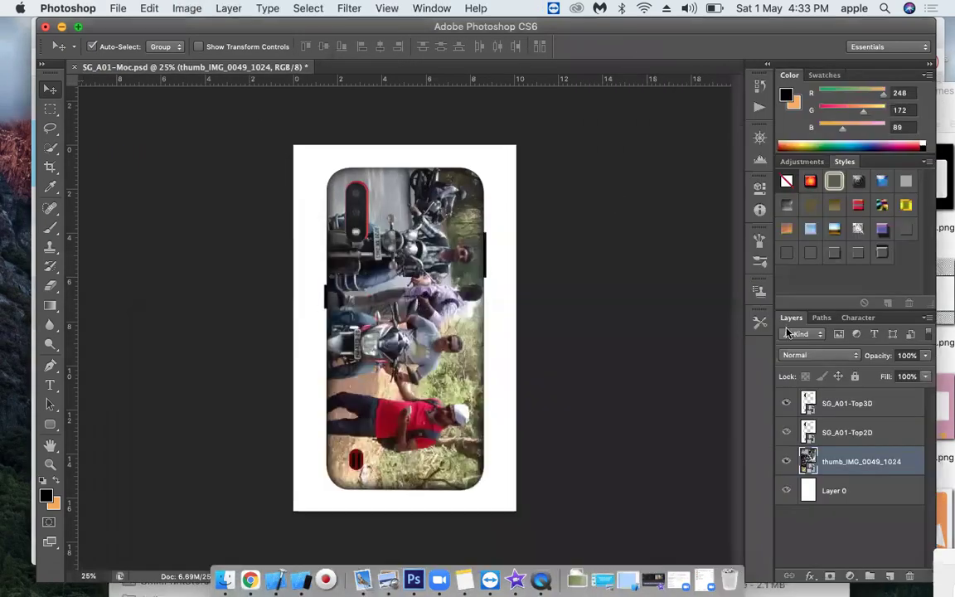
click(787, 403)
click(788, 431)
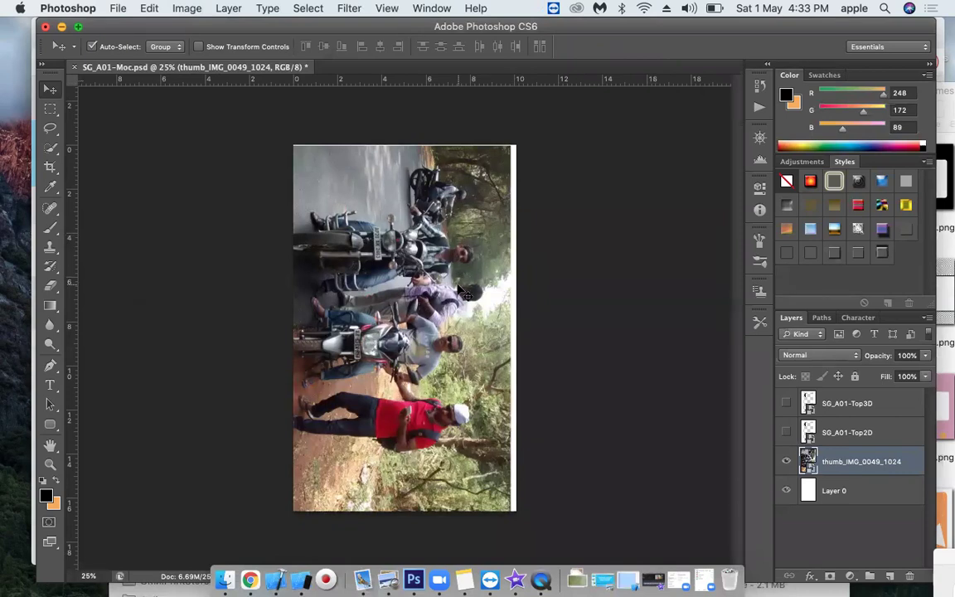
Step: Try scaling the photo proportionally around its centre to about 29%
key(ctrl+t)
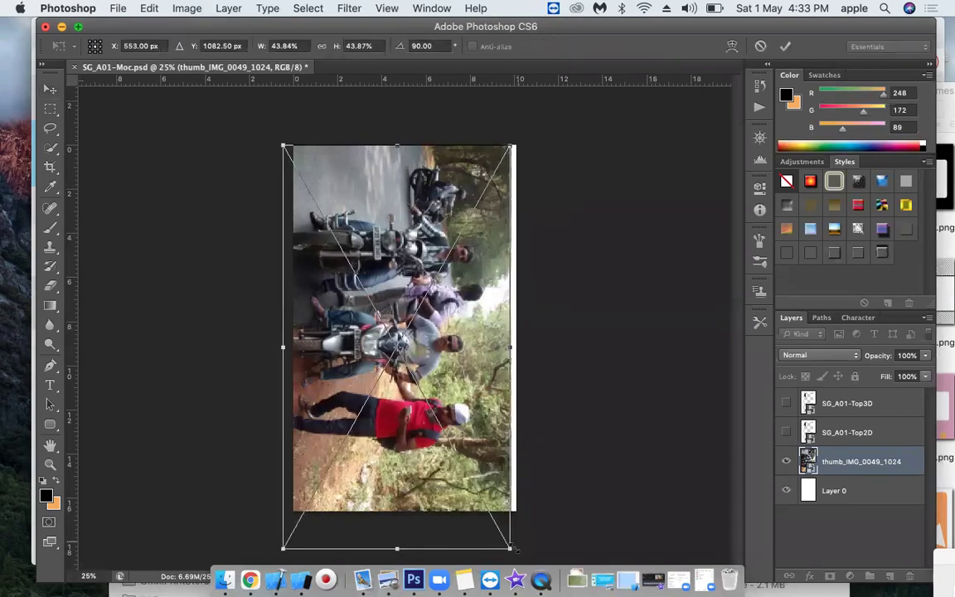
key(ctrl+0)
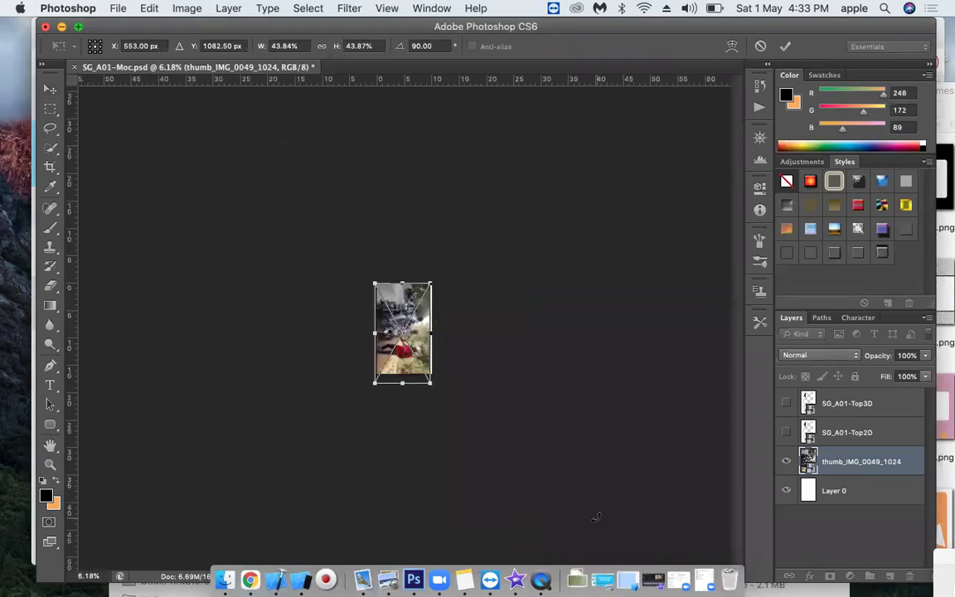
key(ctrl+0)
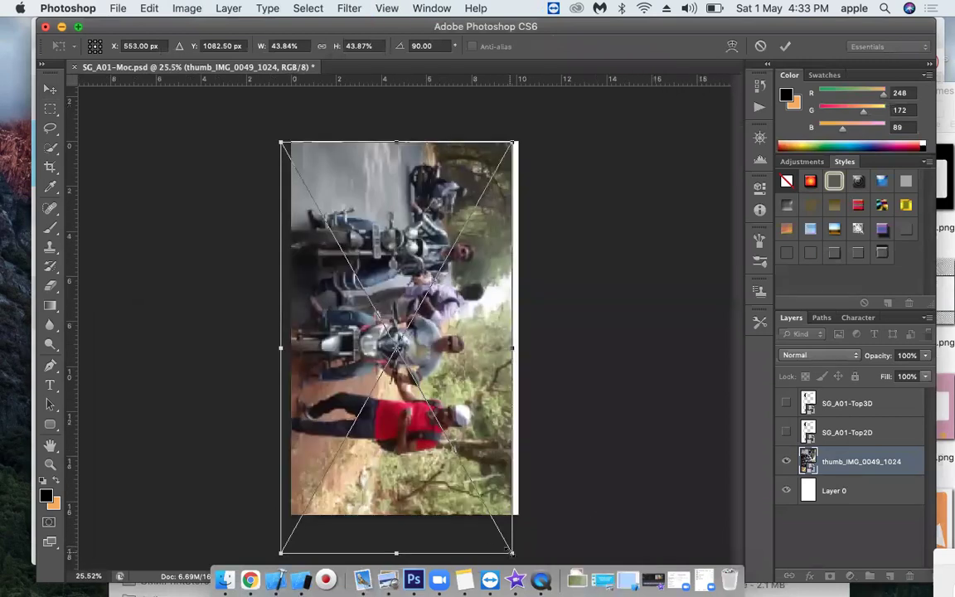
drag(508, 547, 470, 507)
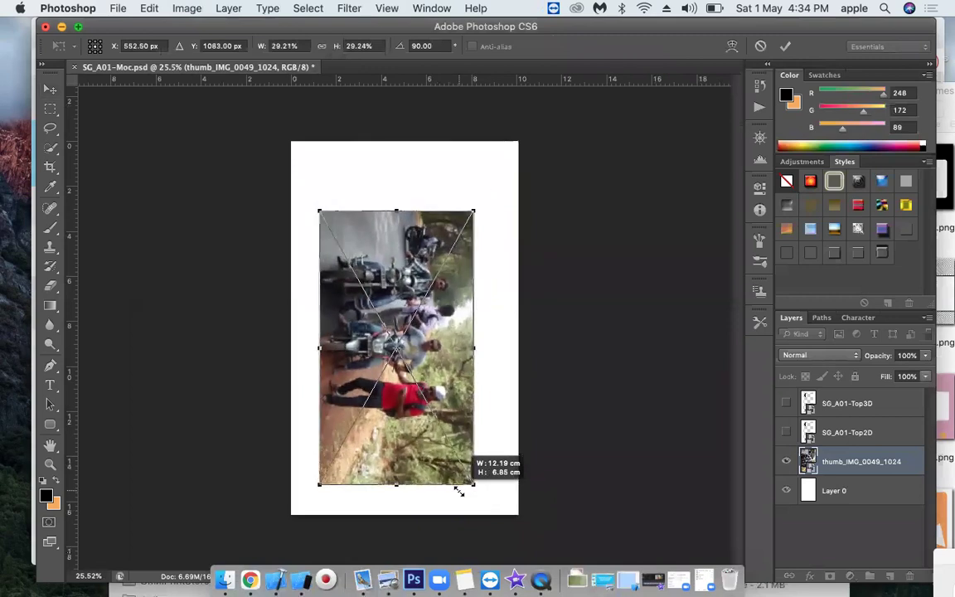
key(Return)
Step: Show the SG_A01-Top3D overlay and shift the reduced photo slightly to the right and down within the phone outline
click(786, 402)
click(786, 431)
drag(378, 347, 387, 346)
click(786, 432)
drag(412, 386, 417, 387)
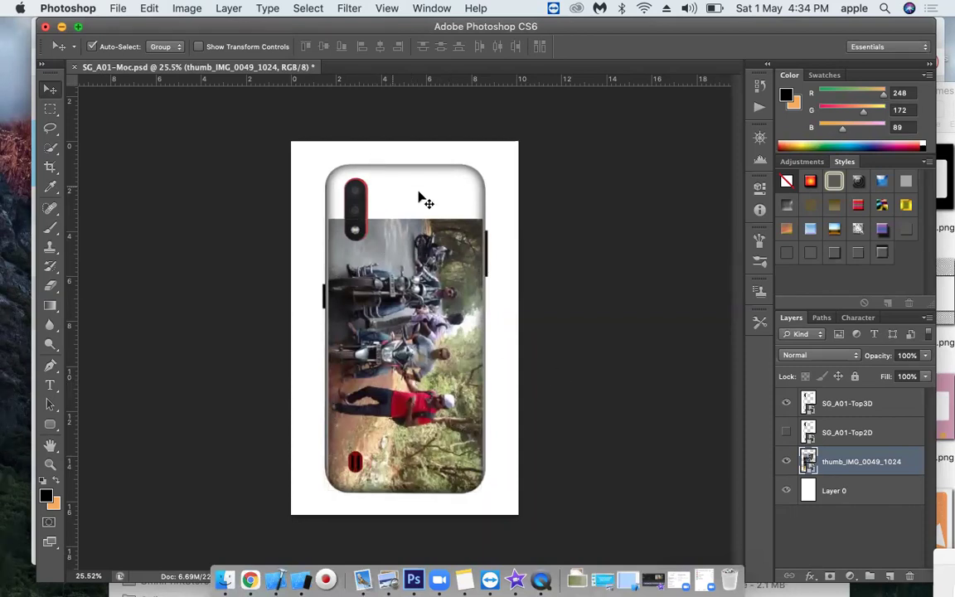
Step: Hide the SG_A01-Top3D overlay and undo the photo's moves and size reduction
click(785, 403)
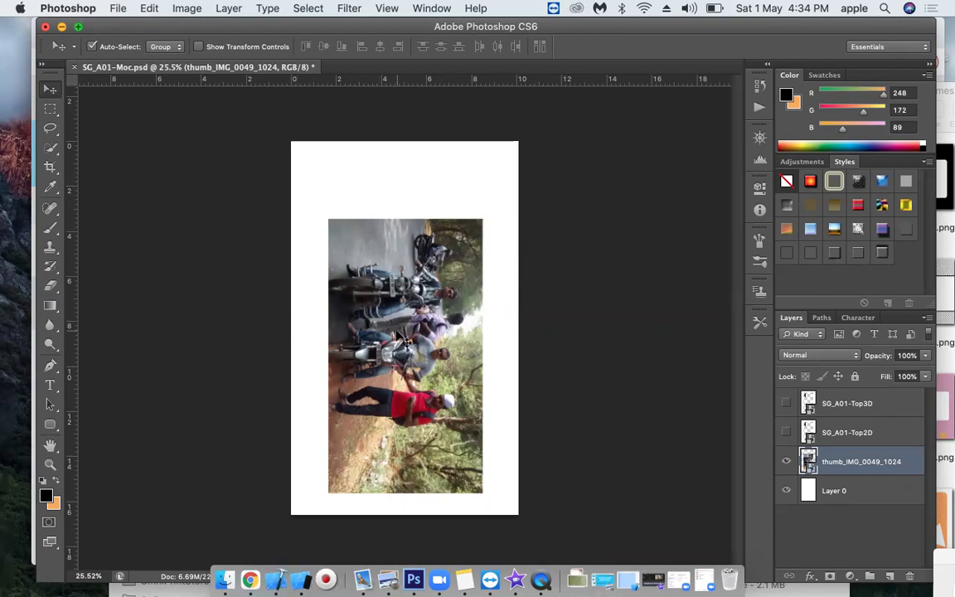
key(super+shift+t)
key(super+shift+t)
key(super+shift+t)
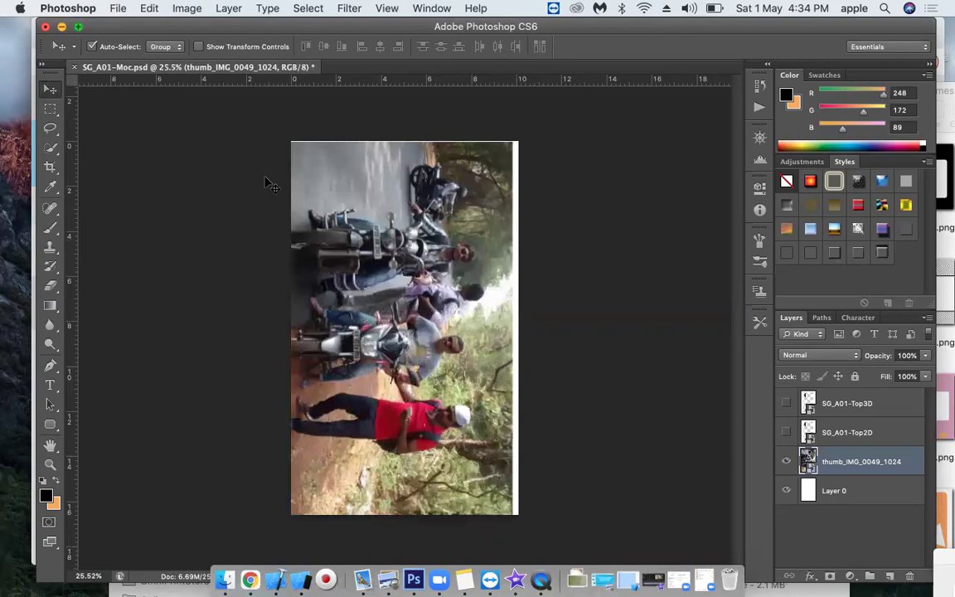
Step: Begin saving the frameless print version under a new name in the Desktop's TodayOrder folder
click(116, 9)
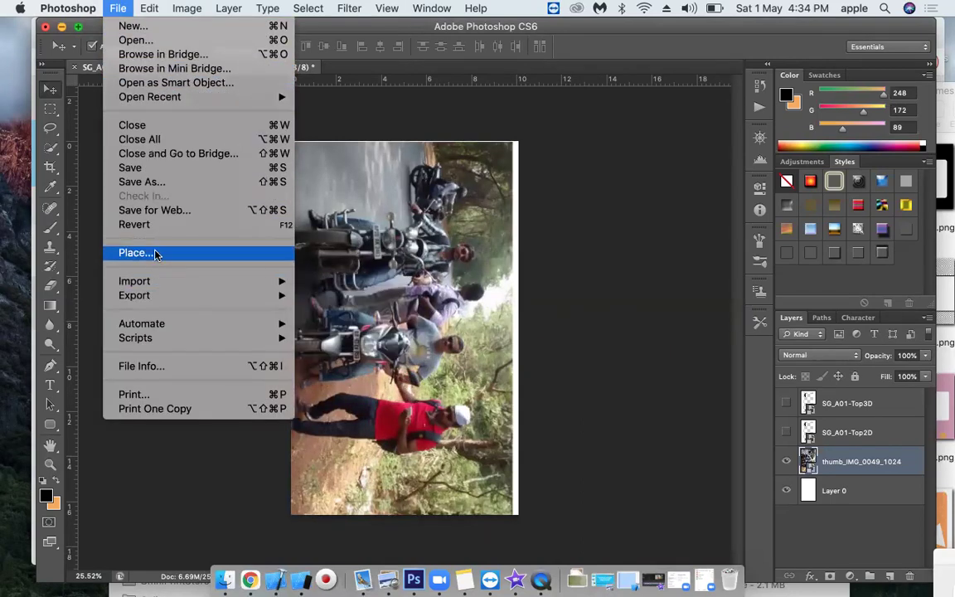
click(187, 185)
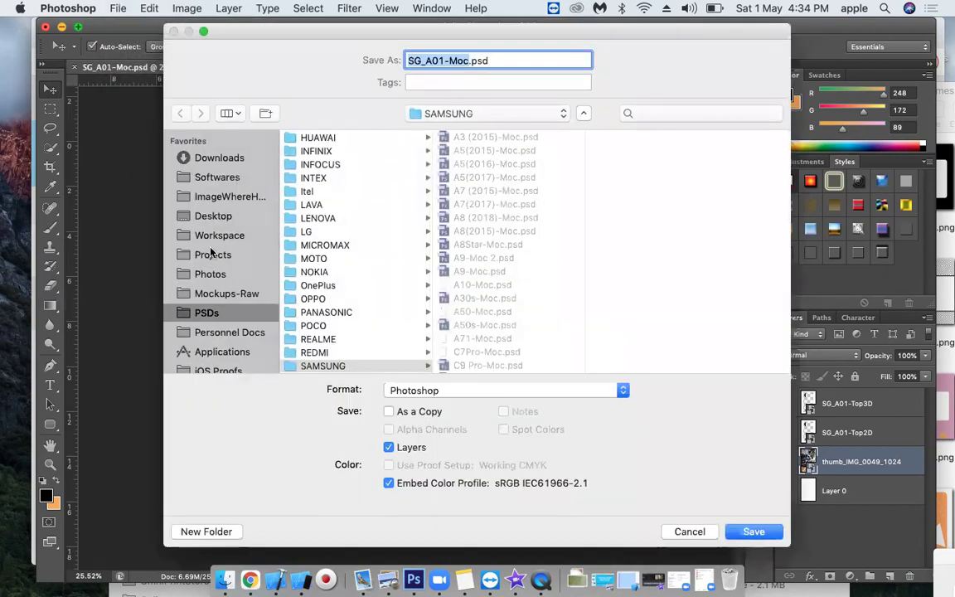
scroll(224, 298, down, 10)
scroll(217, 232, up, 5)
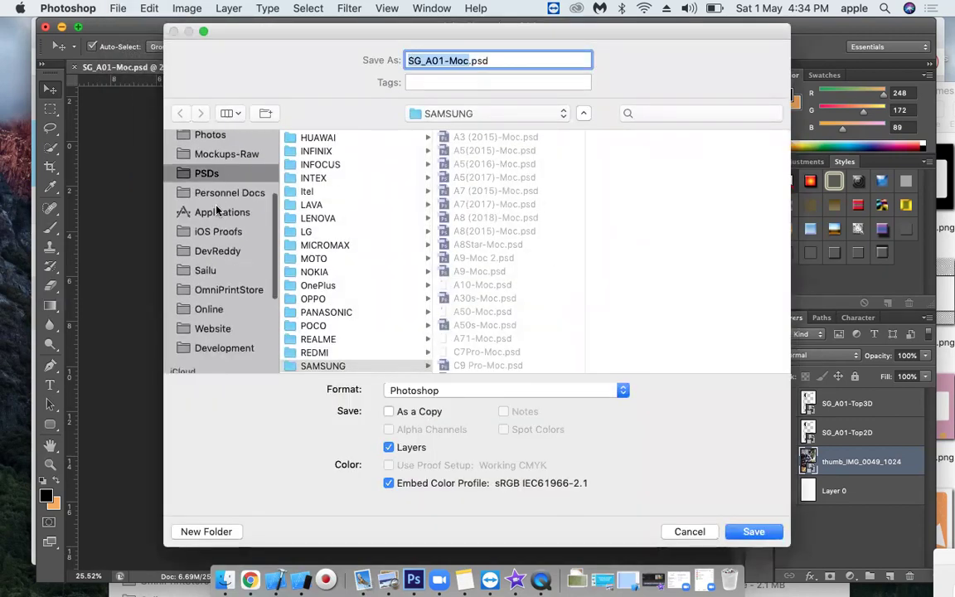
scroll(209, 175, up, 3)
click(213, 216)
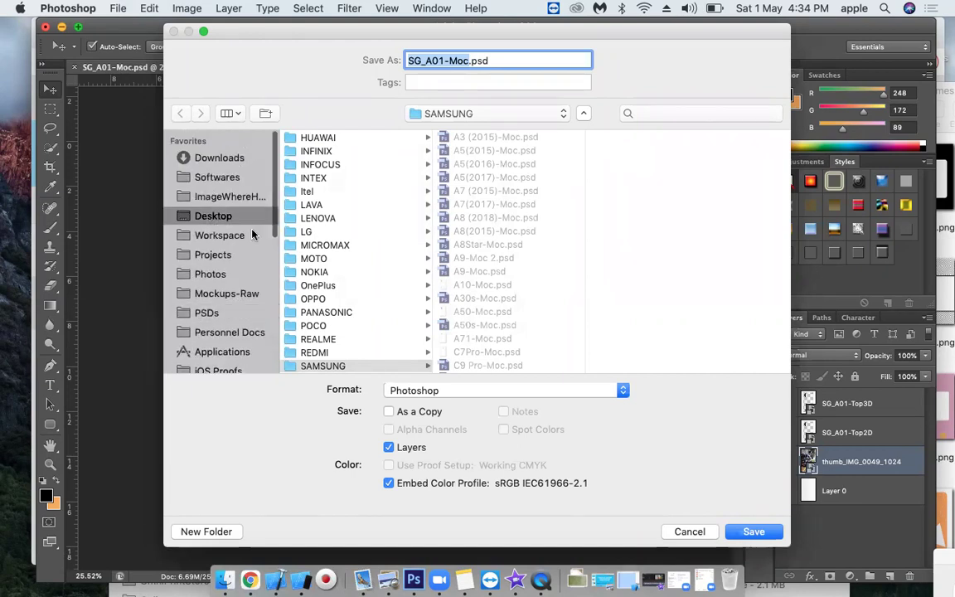
scroll(404, 313, down, 10)
click(390, 312)
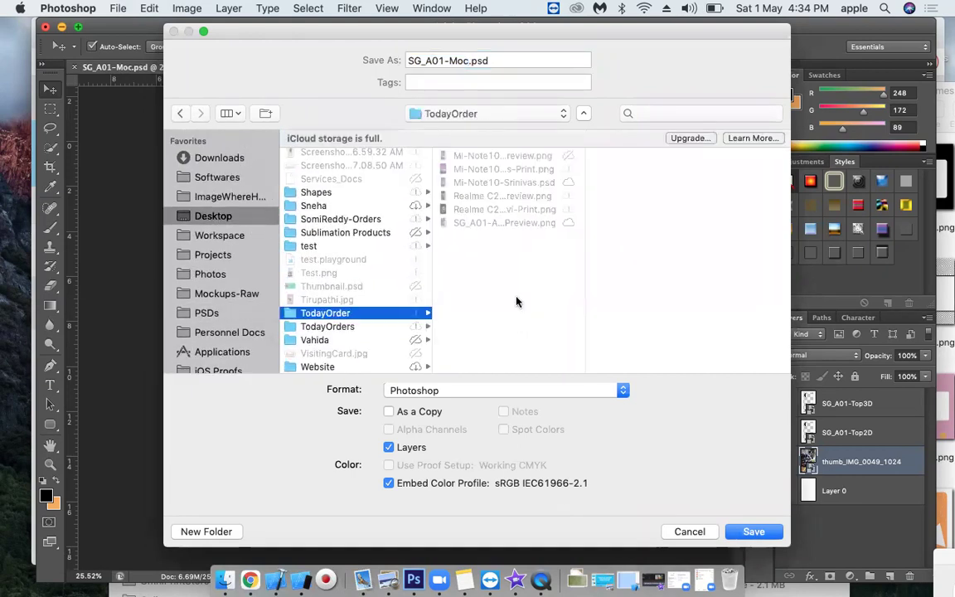
Step: Reuse the preview PNG's file name with "Preview" replaced by "Print", and save the copy in PNG format
click(479, 225)
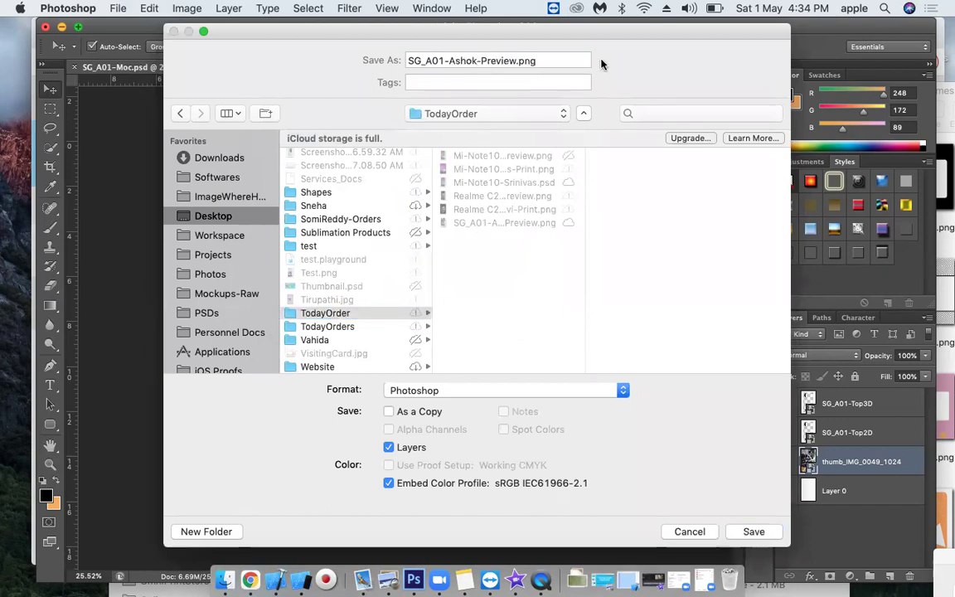
double_click(500, 61)
text(Print)
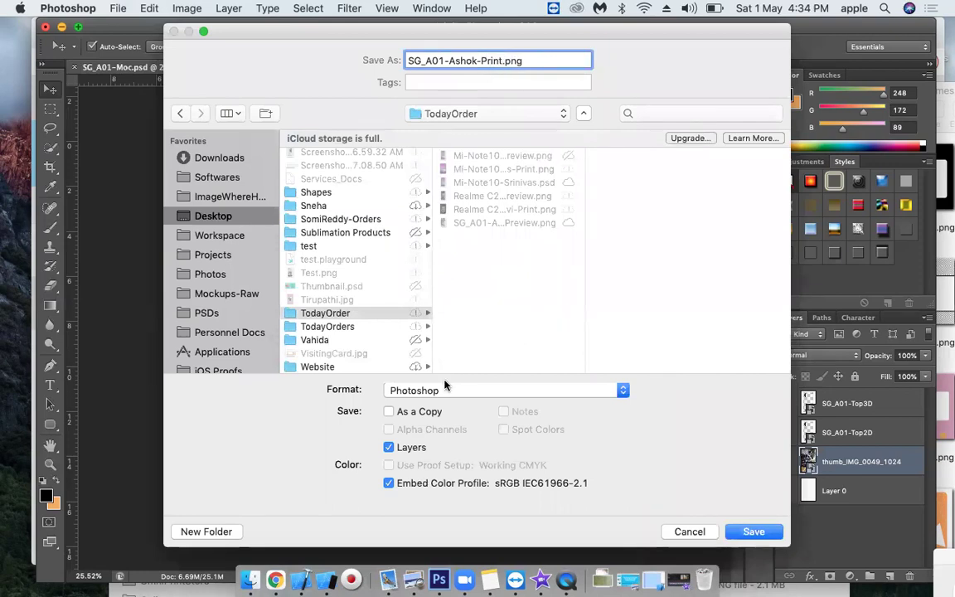
click(435, 390)
key(p)
key(n)
key(g)
key(Return)
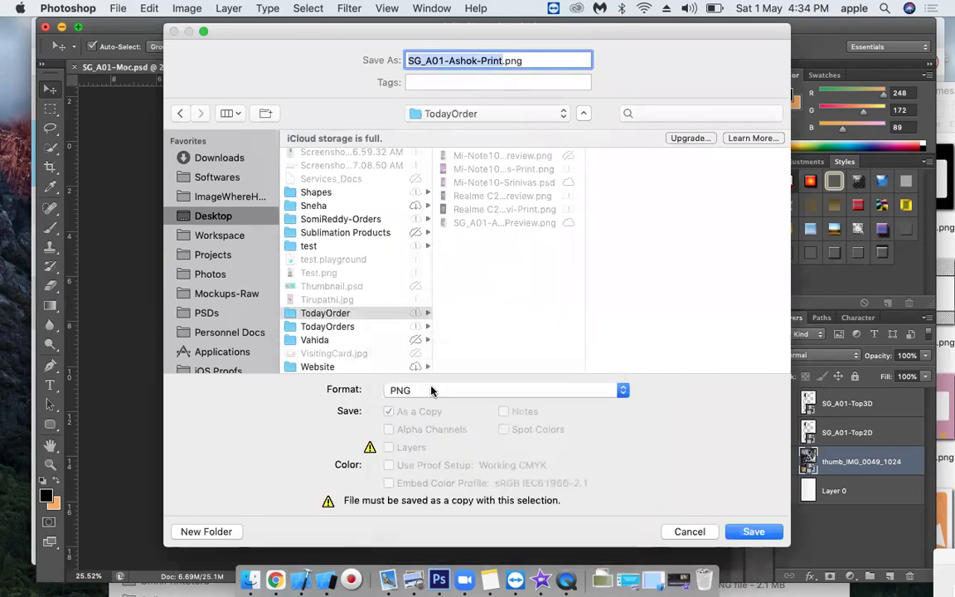
key(Return)
key(Return)
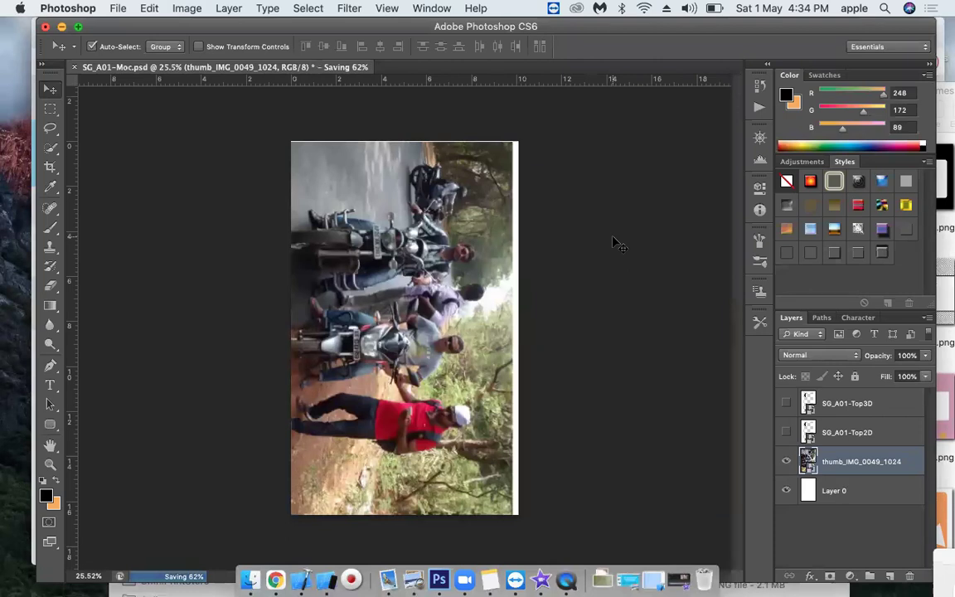
Step: Create a new 210 × 297 mm A4 document at 300 pixels/inch and place the SG_A01 print PNG from the TodayOrder folder in it
click(120, 8)
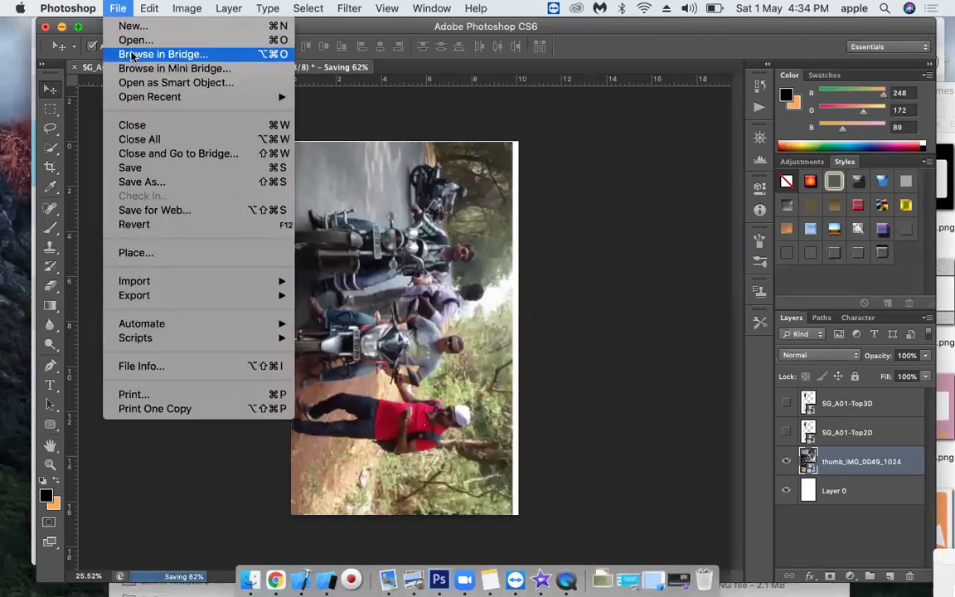
click(133, 26)
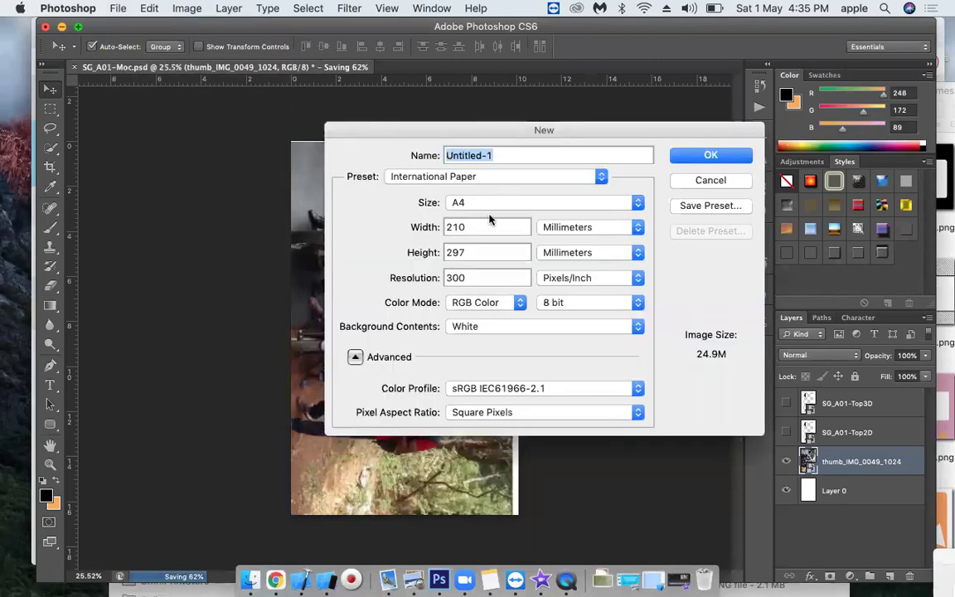
click(707, 157)
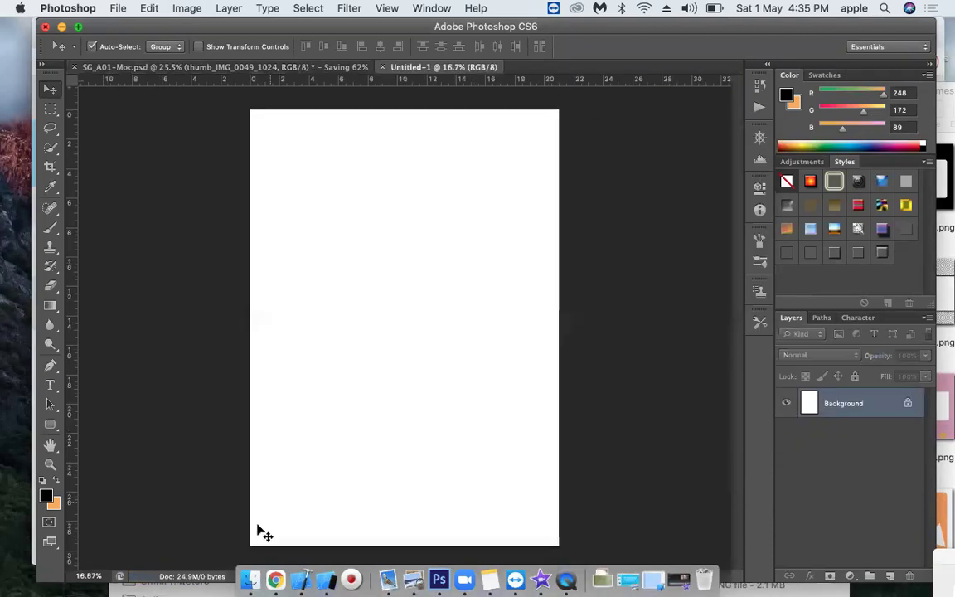
click(248, 579)
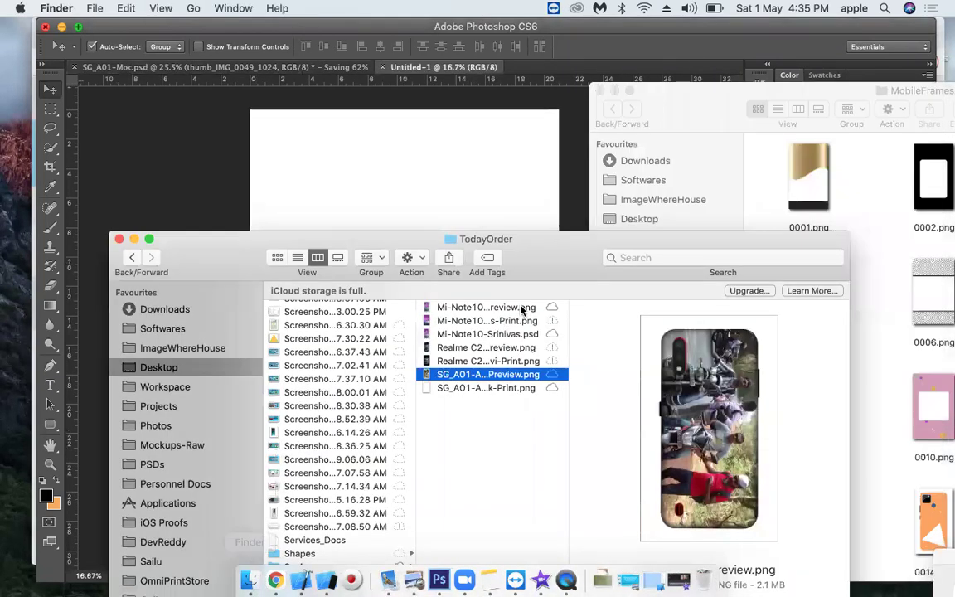
click(464, 387)
drag(461, 386, 516, 316)
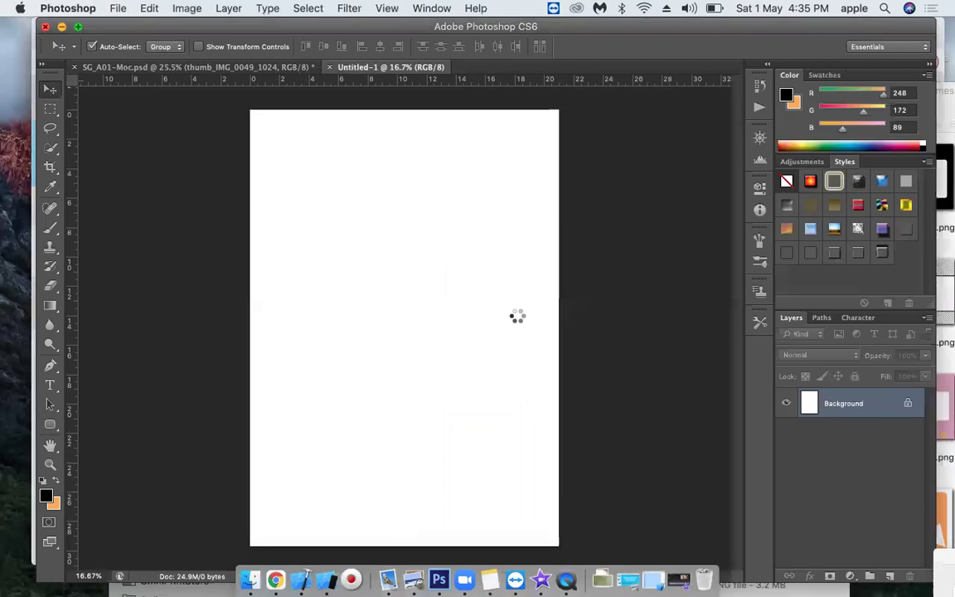
Step: Rotate the placed print image 90° clockwise, move it to the upper part of the A4 page, and flip it vertically
right_click(439, 328)
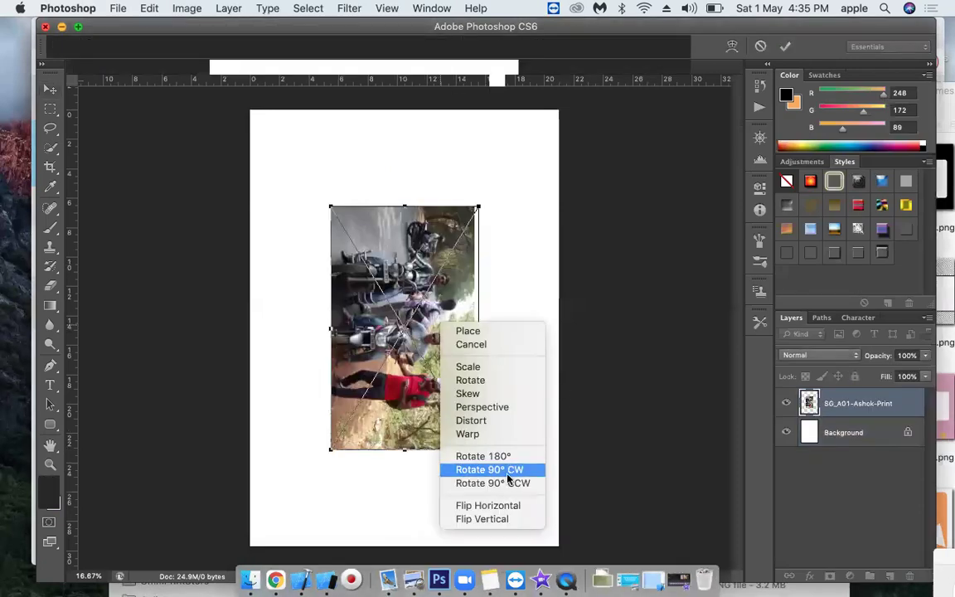
click(456, 425)
drag(374, 249, 374, 129)
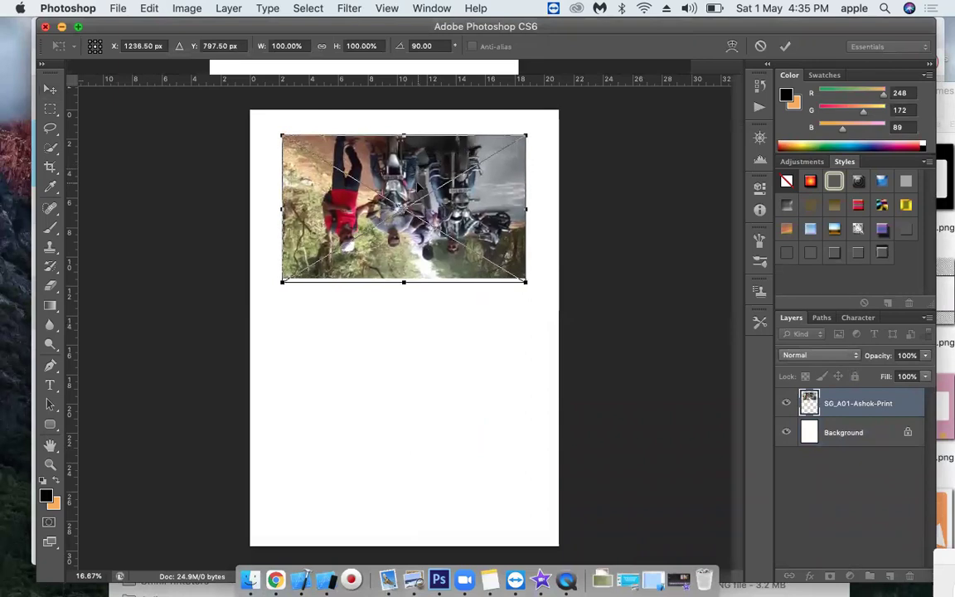
right_click(420, 183)
click(469, 377)
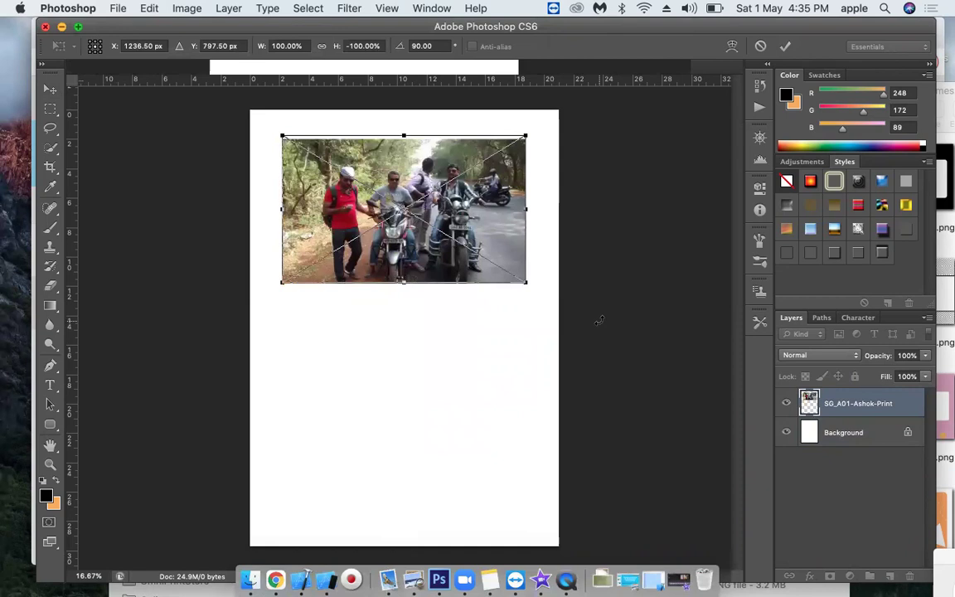
key(Return)
Step: Close the A4 layout document Untitled-1 without saving its changes
key(super+s)
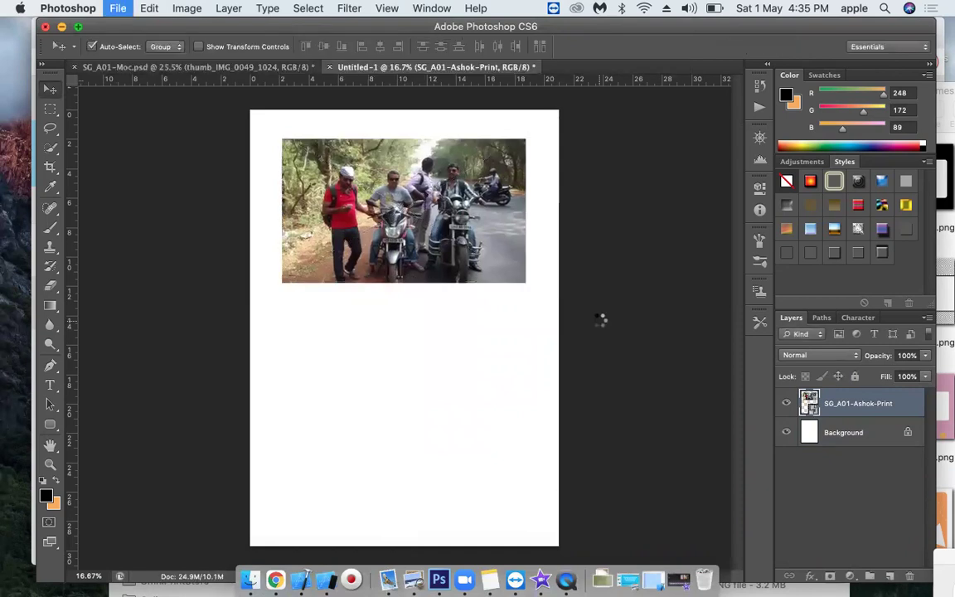
key(Escape)
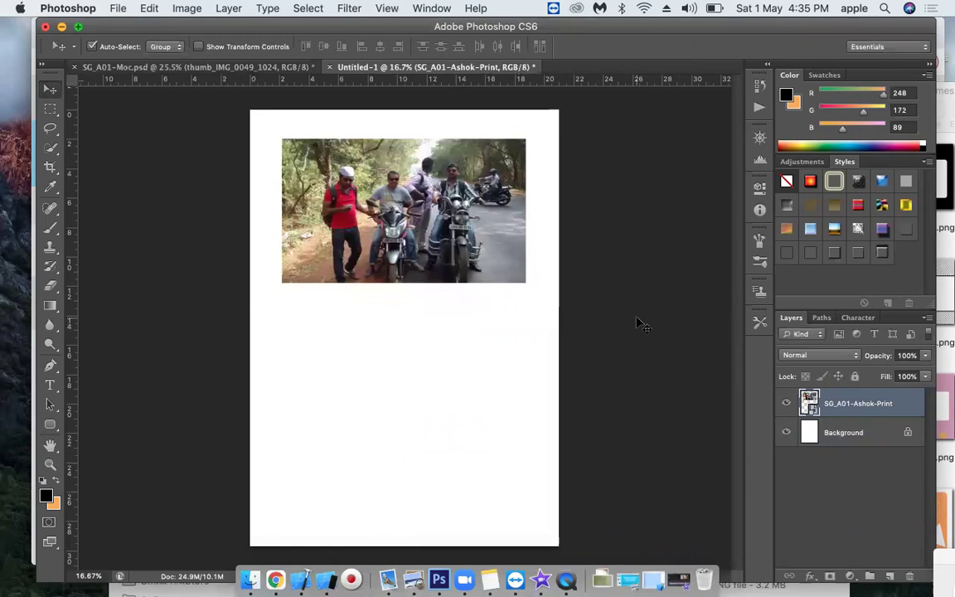
key(super+w)
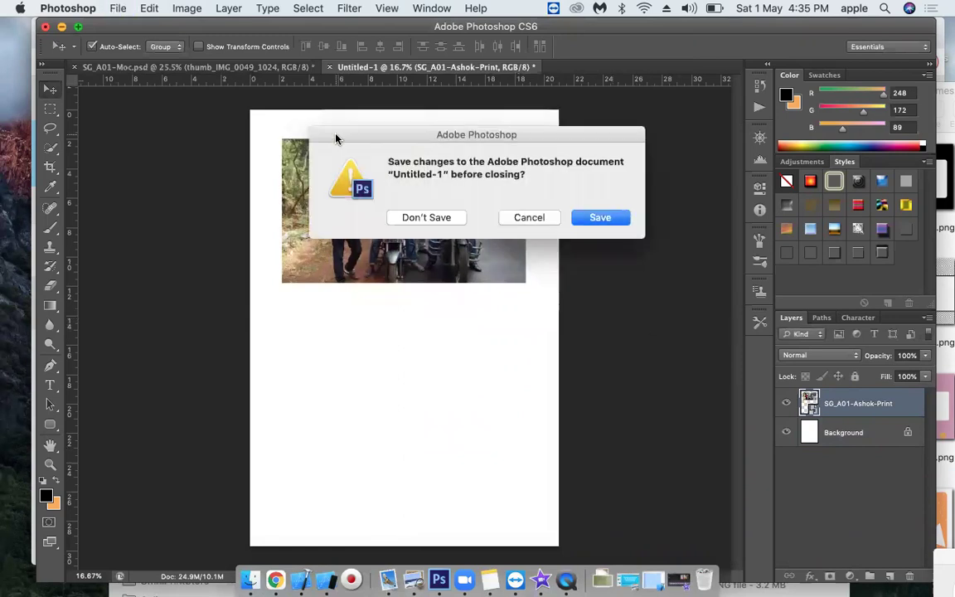
click(460, 216)
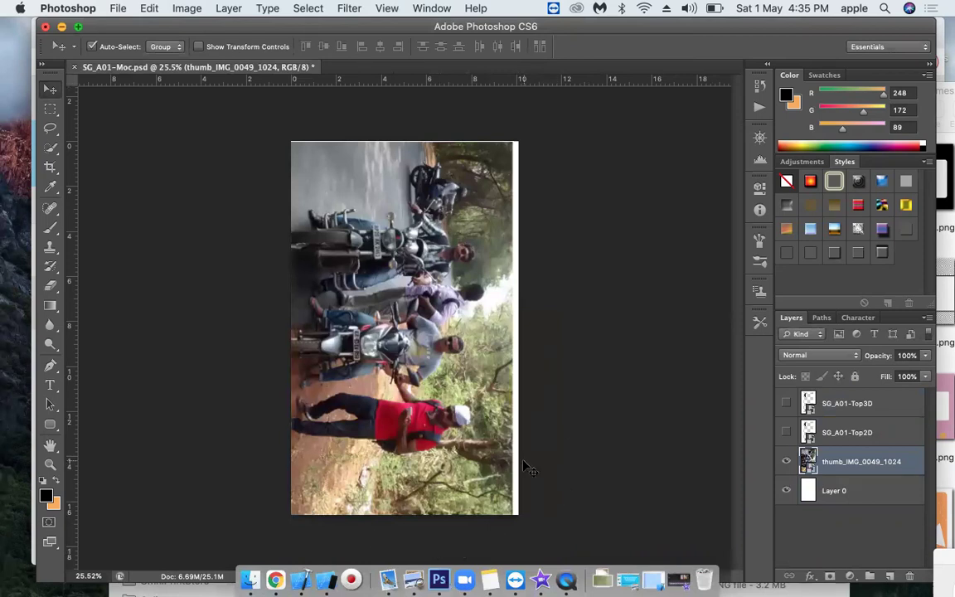
Step: Show the SG_A01-Top3D overlay and delete the SG_A01-Top2D and thumb_IMG_0049_1024 layers
click(785, 403)
click(785, 432)
click(848, 428)
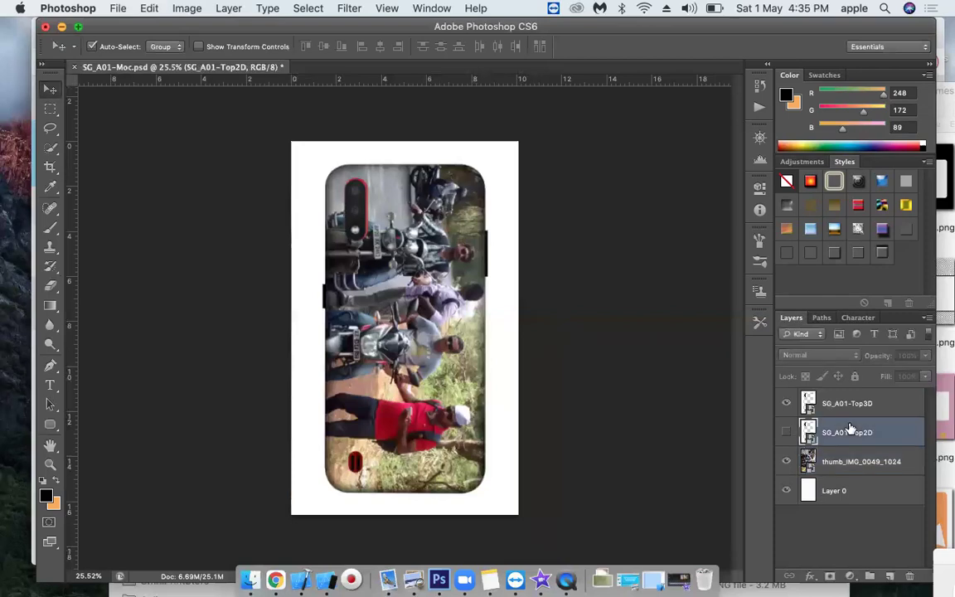
key(BackSpace)
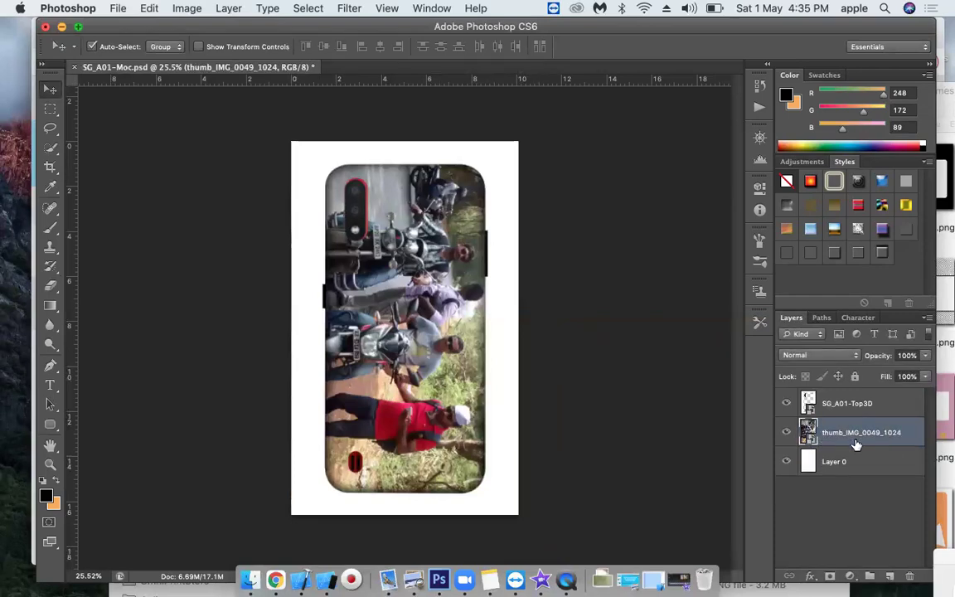
key(BackSpace)
Step: Switch to Finder and look through subfolders of Photos, such as From Mobile Dec 2020 and MyMarriage_31Aug, for a new cover picture
key(super+Tab)
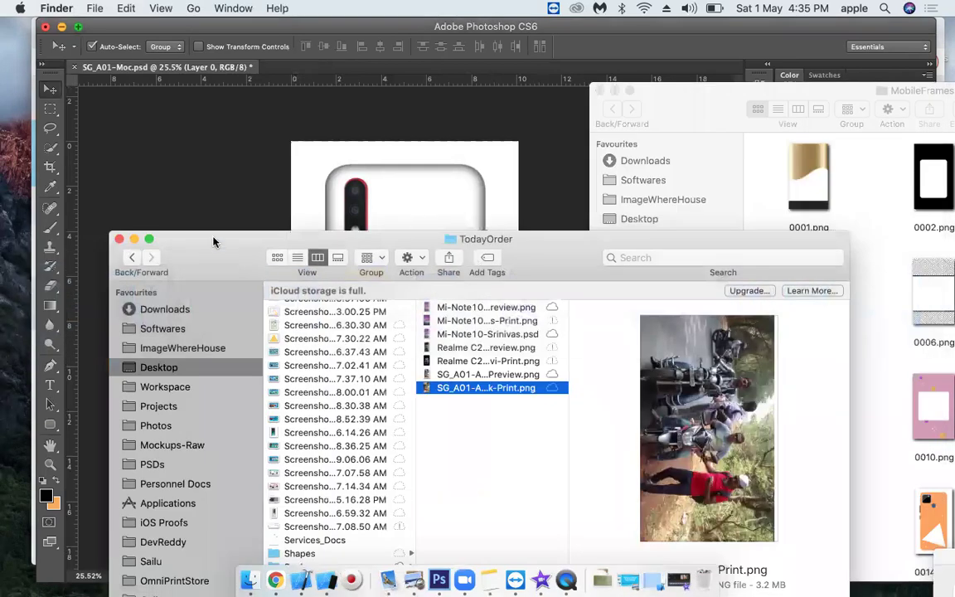
double_click(191, 212)
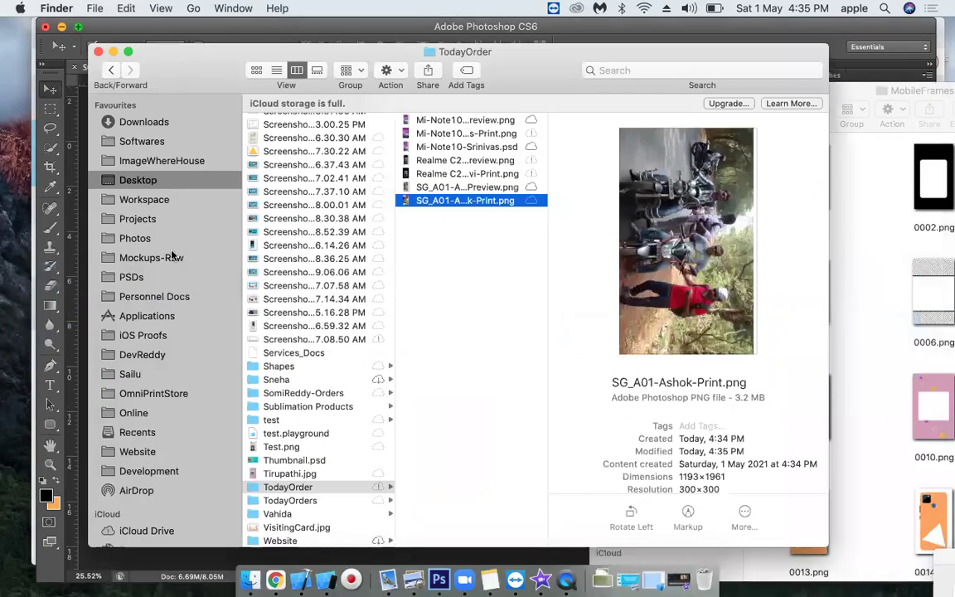
click(133, 237)
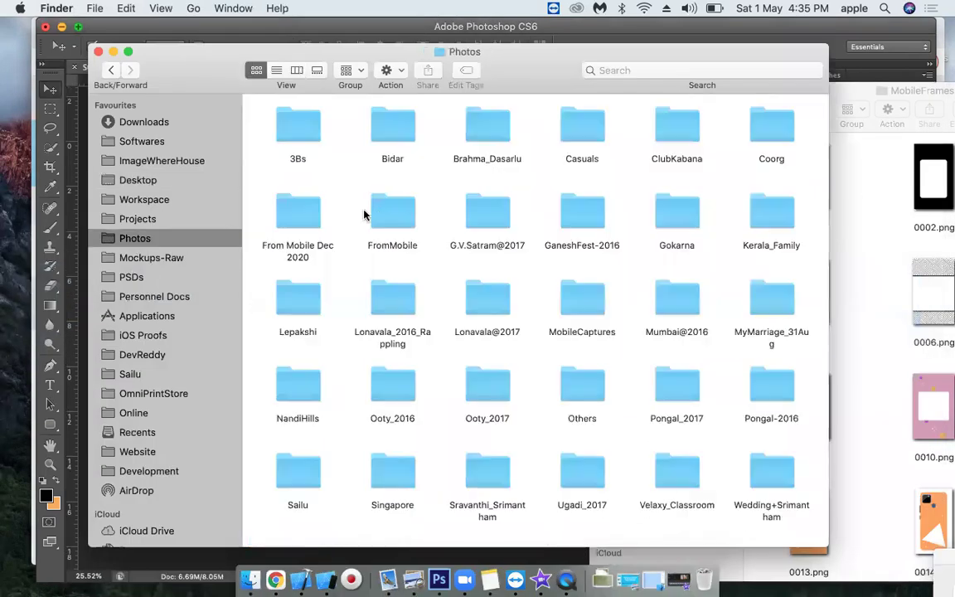
double_click(302, 221)
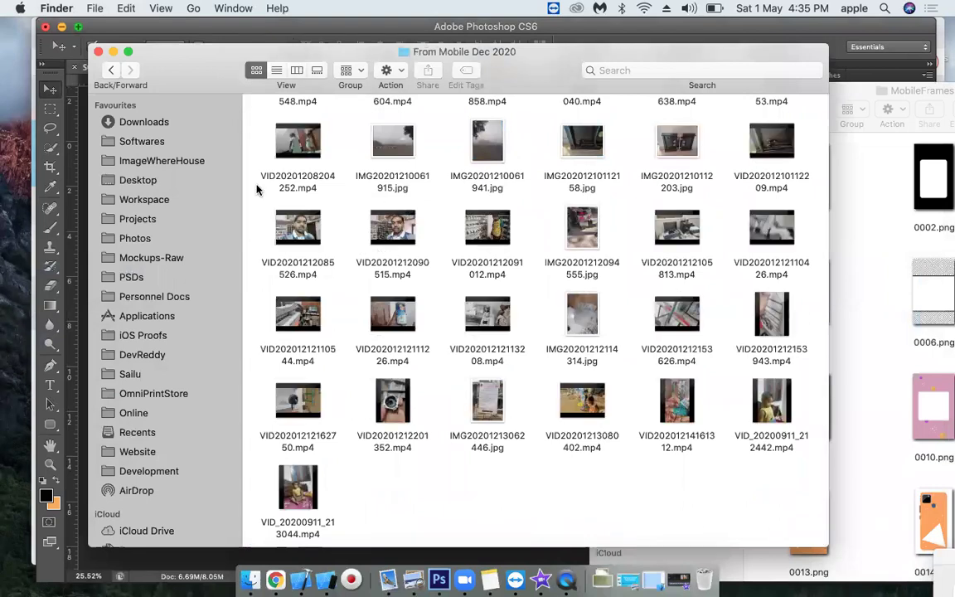
click(109, 70)
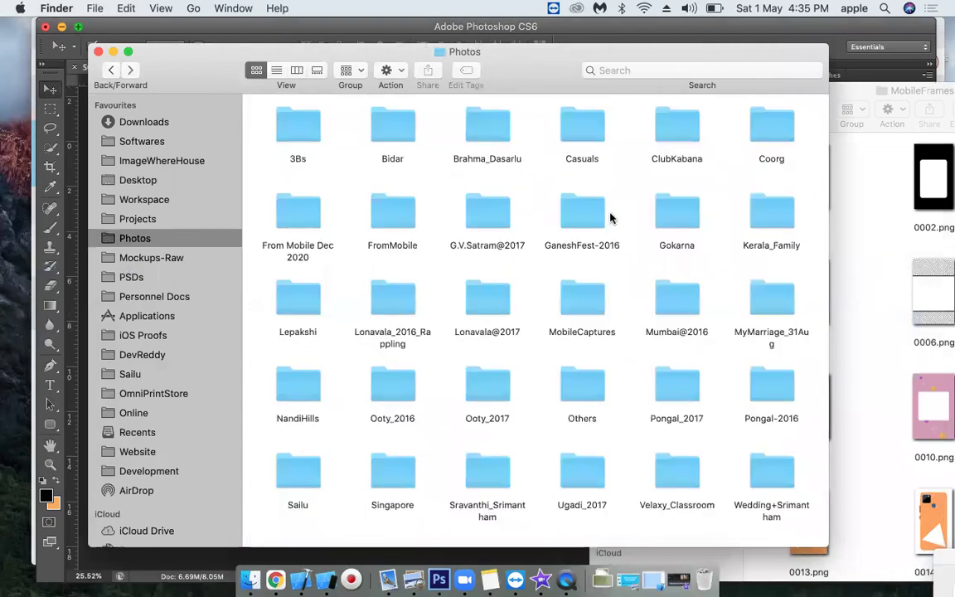
double_click(479, 216)
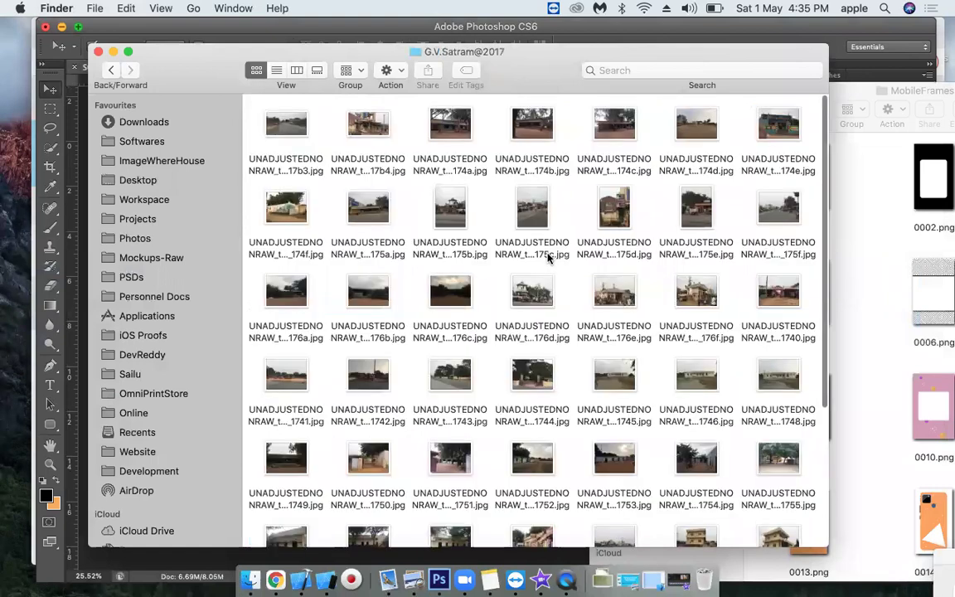
scroll(486, 368, down, 5)
scroll(485, 368, up, 5)
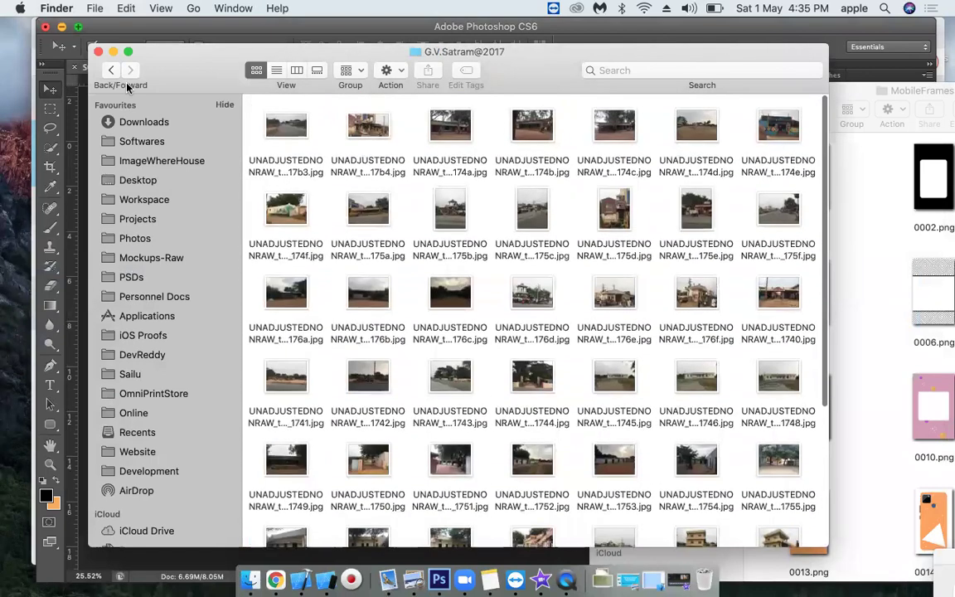
click(110, 70)
double_click(770, 307)
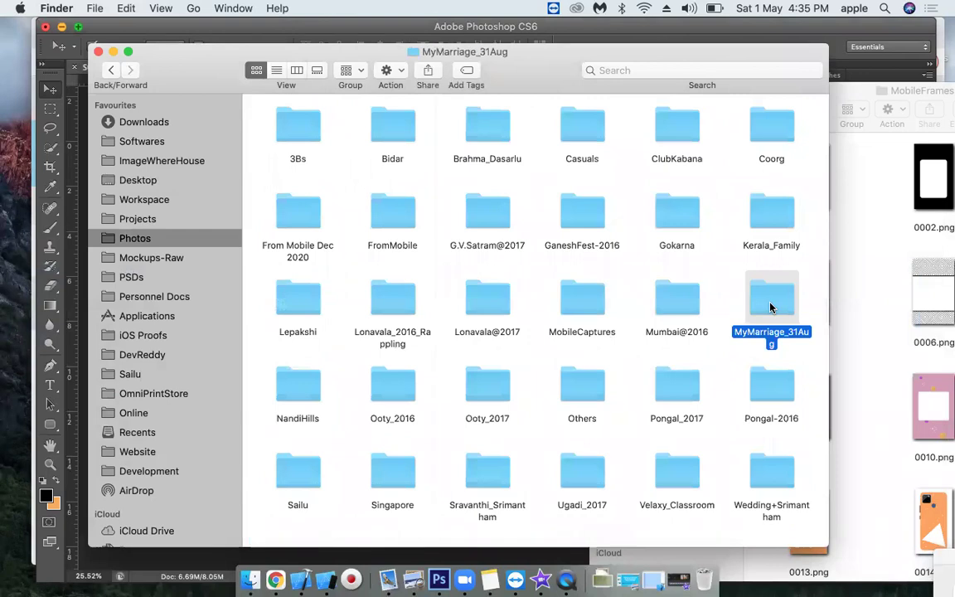
click(110, 70)
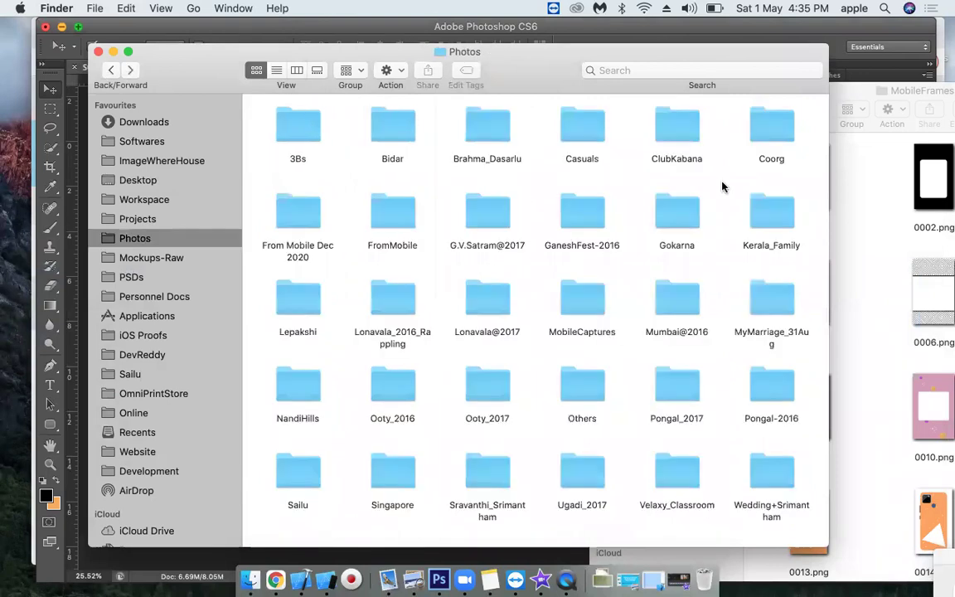
Step: Place DSC_8100.jpg from the Gokarna photo folder into the SG_A01-Moc document beneath the phone overlay
click(680, 222)
key(super+o)
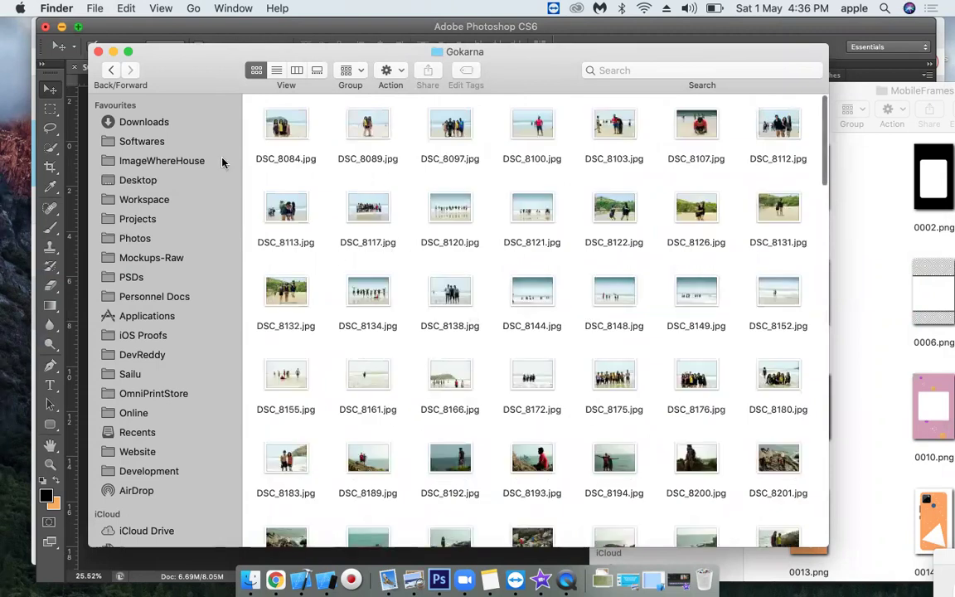
click(530, 122)
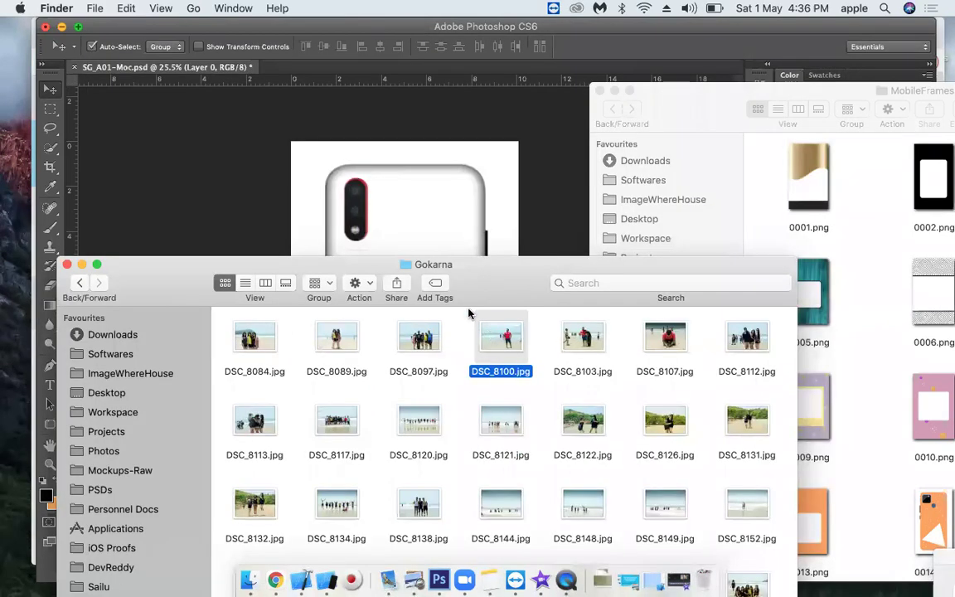
click(458, 239)
drag(458, 239, 497, 302)
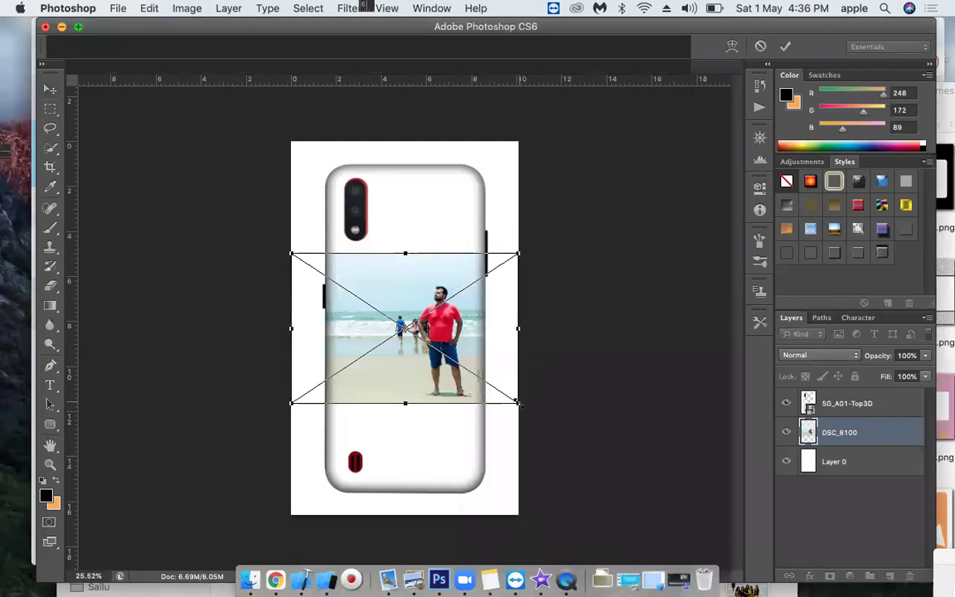
Step: Enlarge the beach photo proportionally beyond the canvas width and shift it left to bring the man in red nearer the phone's centre
drag(518, 402, 553, 426)
key(Return)
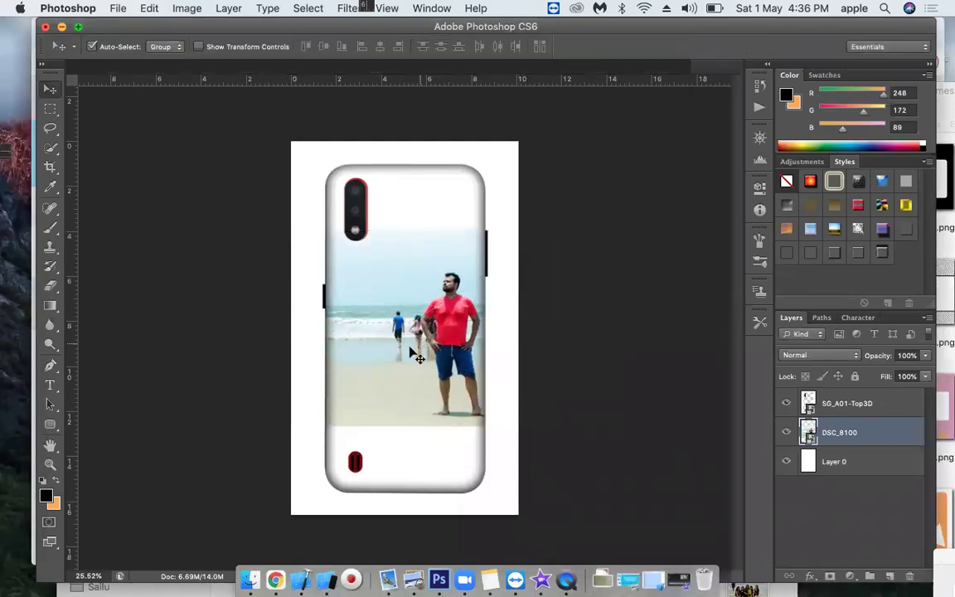
drag(410, 356, 375, 364)
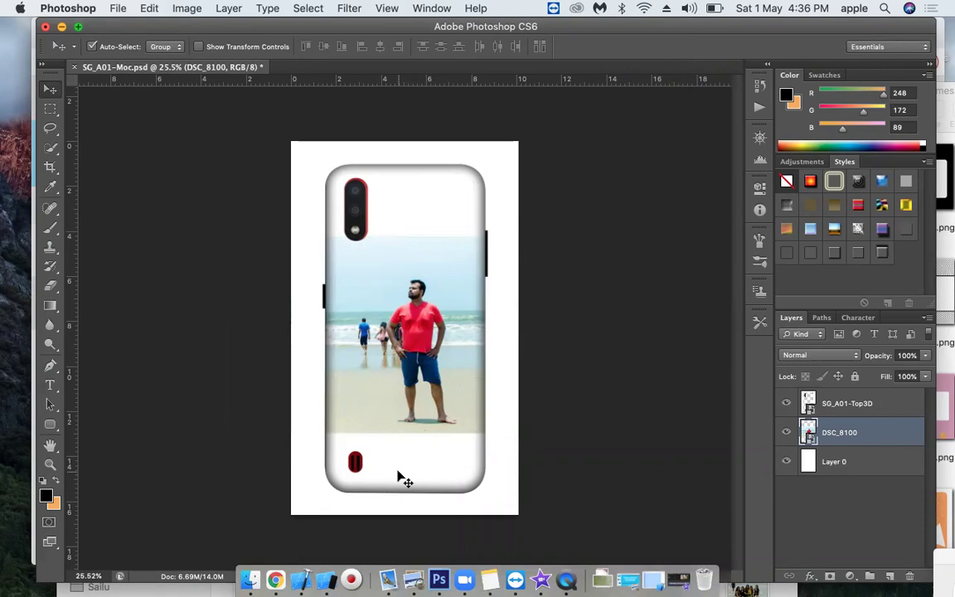
Step: Place the teal wood frame 0005.png from MobileFrames above the photo, stretch it to fill the canvas, and check it without the phone overlay
click(249, 582)
click(82, 264)
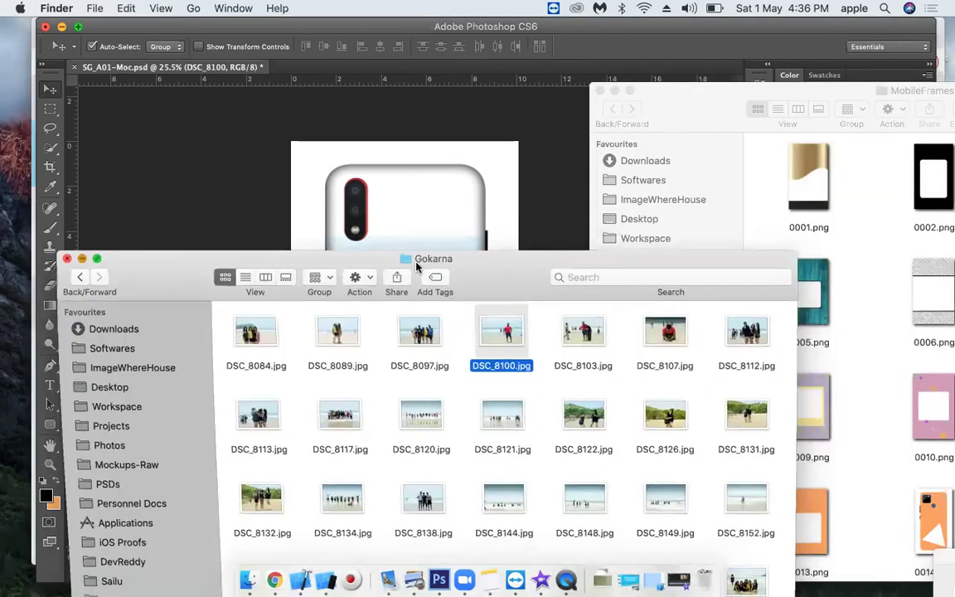
drag(811, 317, 507, 433)
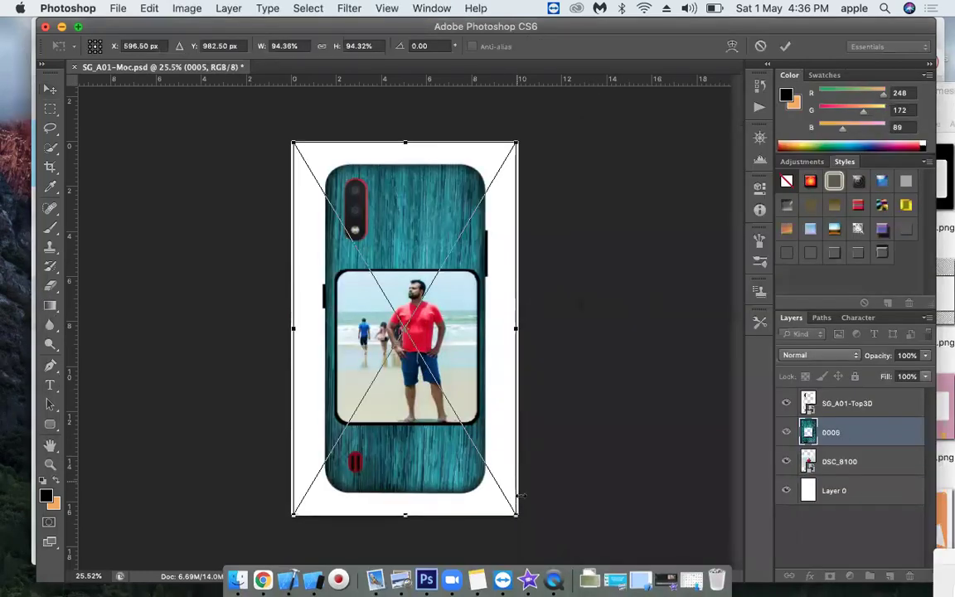
drag(516, 515, 516, 516)
key(Return)
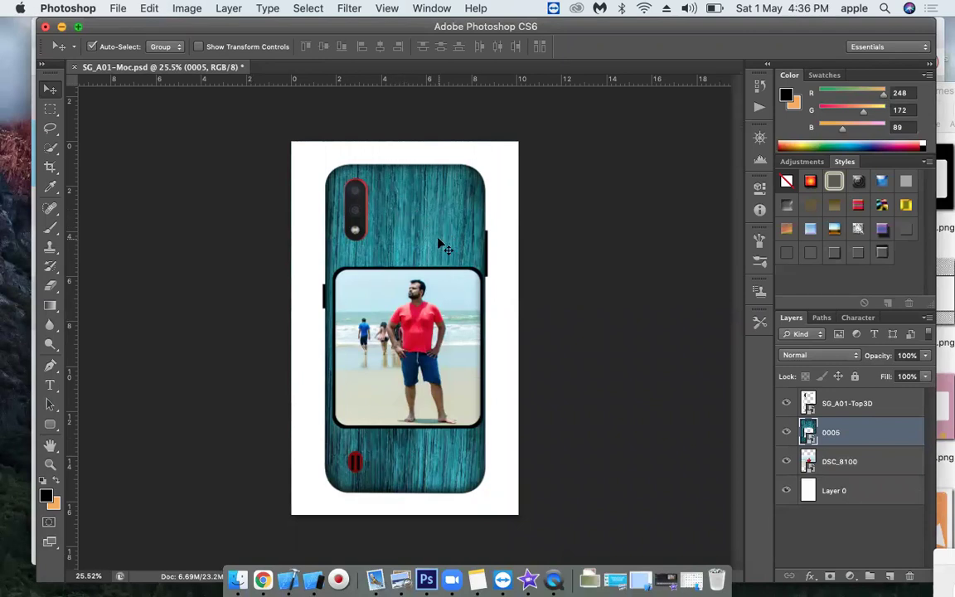
click(786, 403)
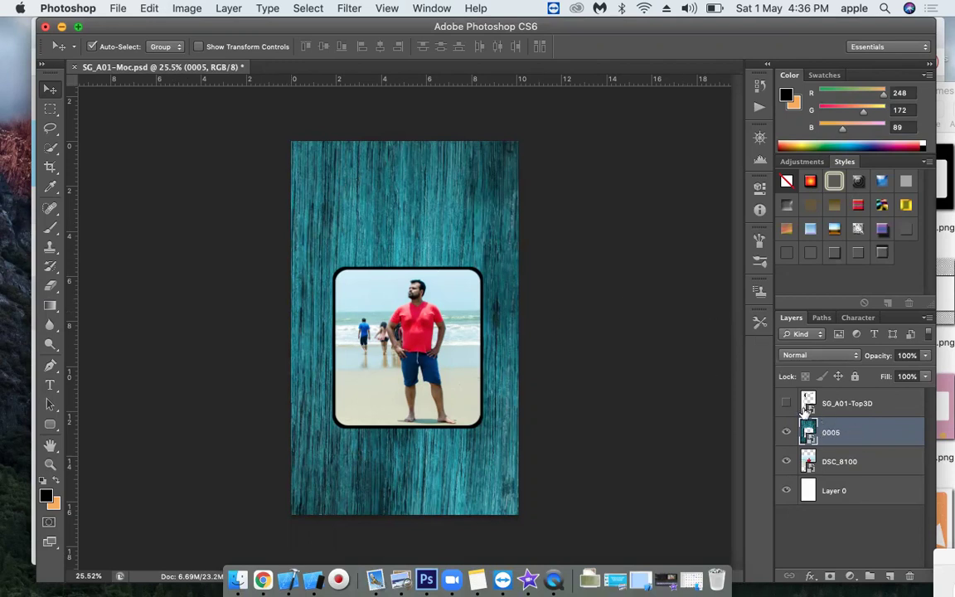
Step: With the phone overlay shown, start saving the teal-frame design under a new name in the Desktop's TodayOrder folder
click(120, 8)
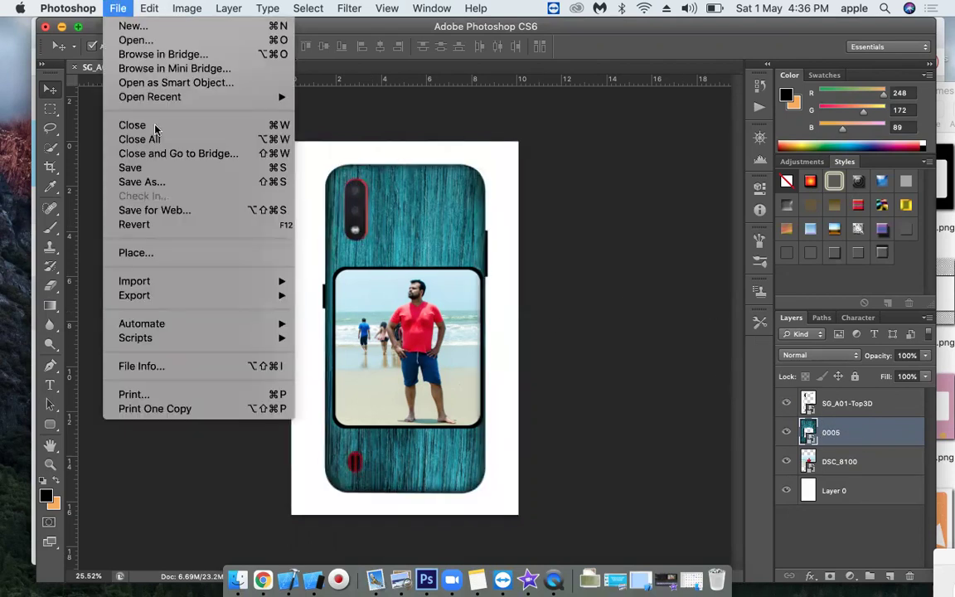
click(156, 182)
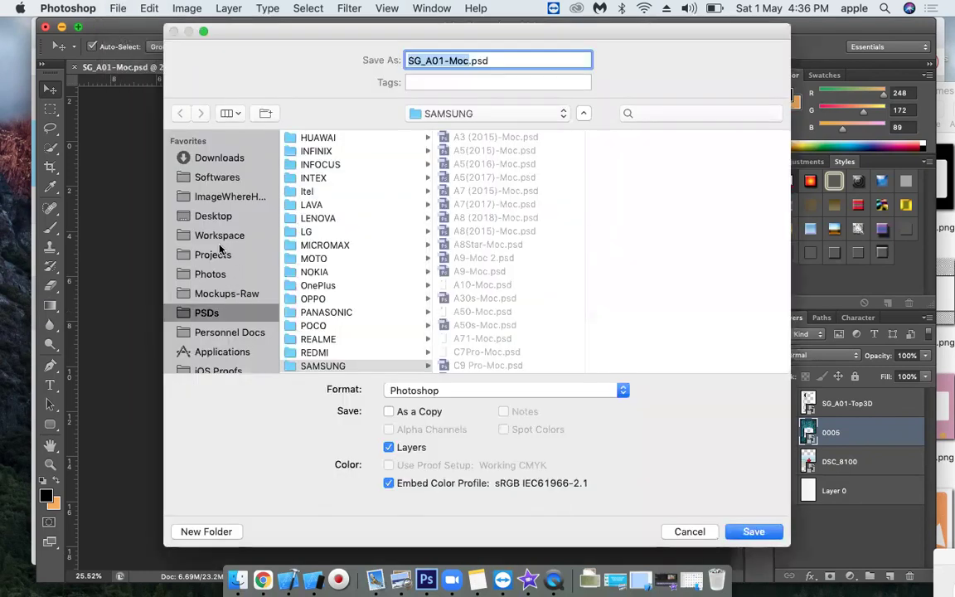
click(205, 217)
scroll(373, 252, down, 10)
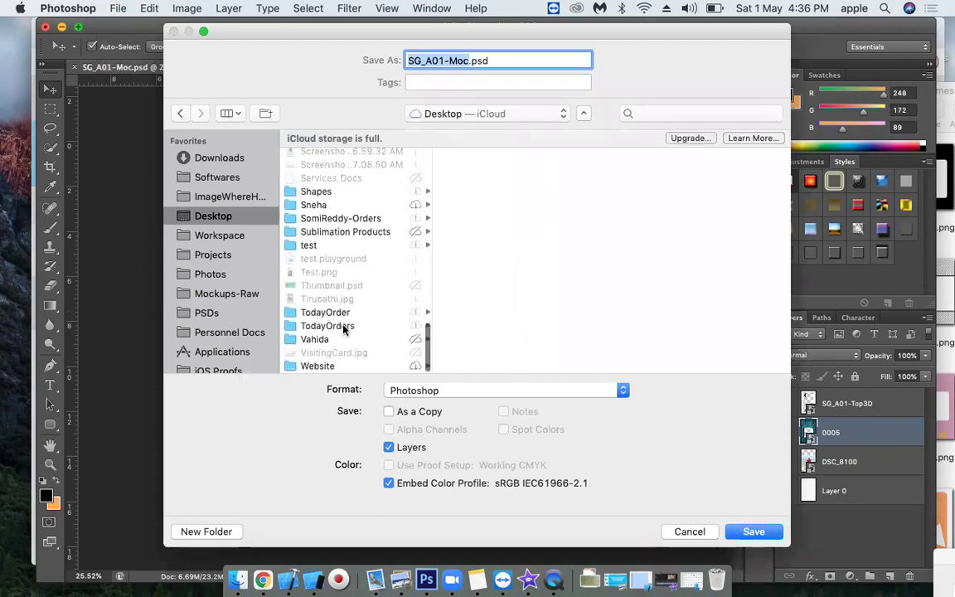
click(339, 312)
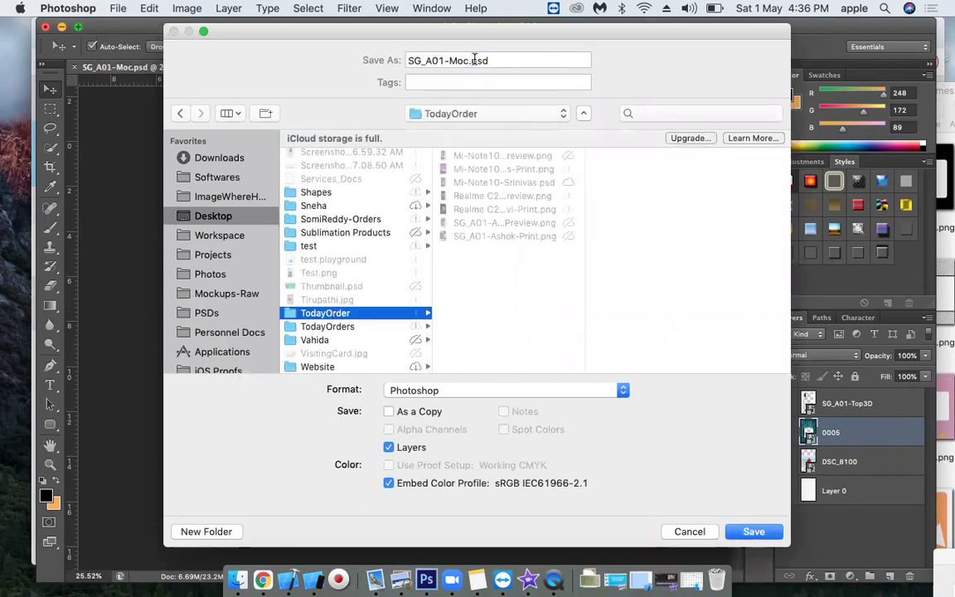
Step: Save the teal-frame mockup as the PNG file SG_A01-Gok-Preview.png with smallest compression and no interlacing
double_click(462, 60)
text(Gok)
click(420, 390)
text(png)
key(Return)
key(Right)
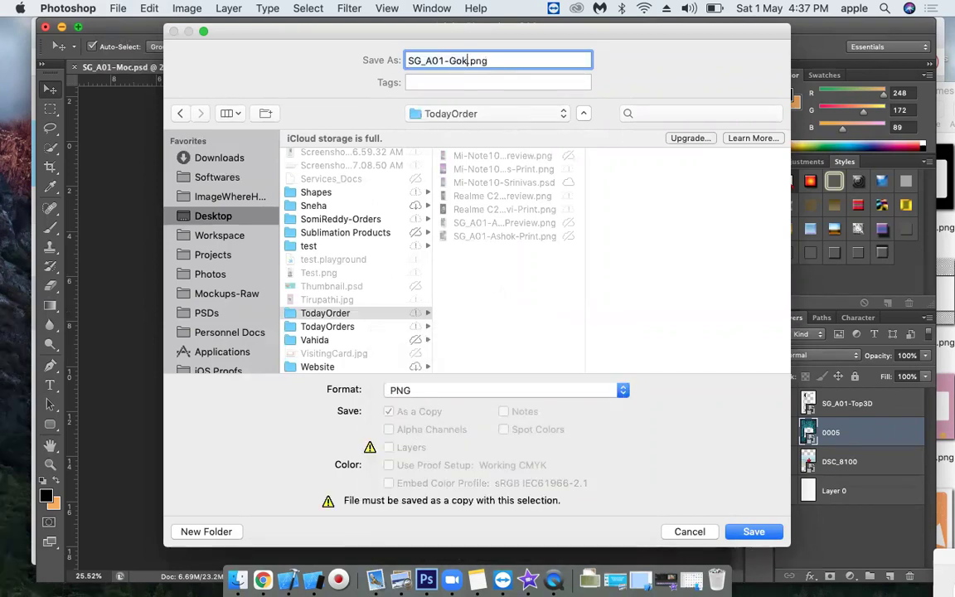
text(-Preview)
key(Return)
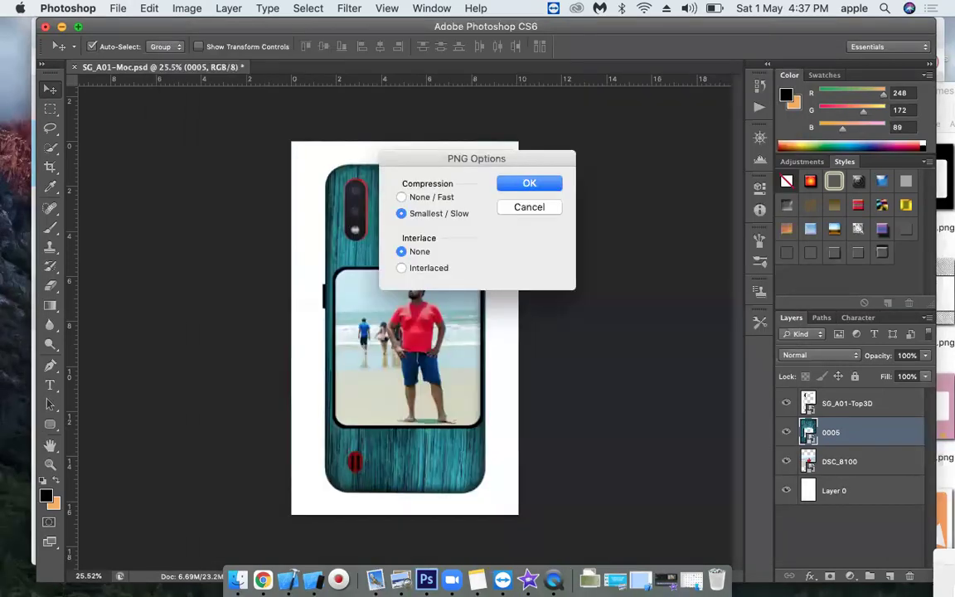
key(Return)
Step: Hide the SG_A01-Top3D phone overlay and start saving the bare teal-frame design to the Desktop's TodayOrder folder
click(786, 403)
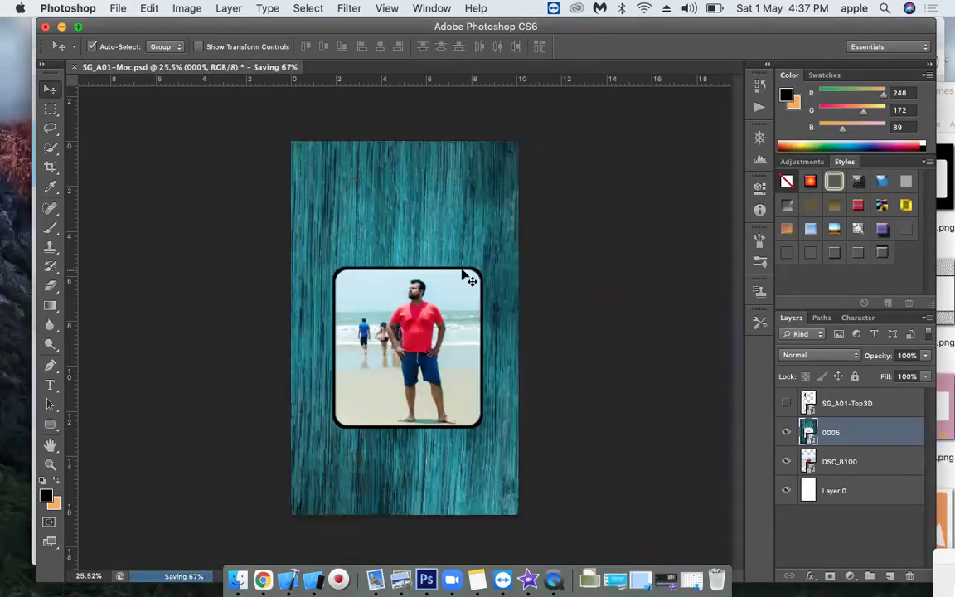
key(super+shift+s)
click(580, 232)
key(super+shift+s)
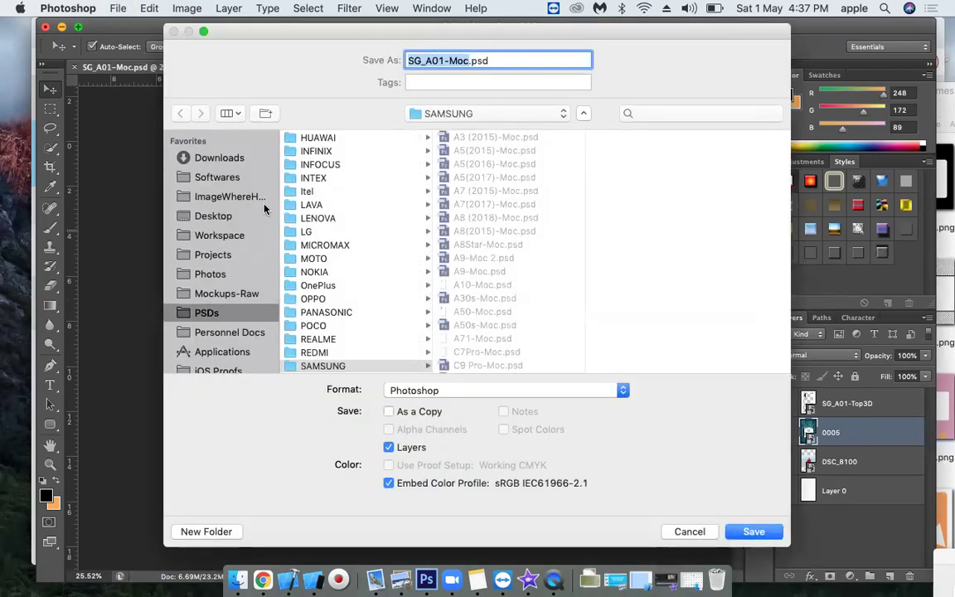
click(213, 216)
scroll(368, 263, down, 5)
scroll(367, 264, down, 10)
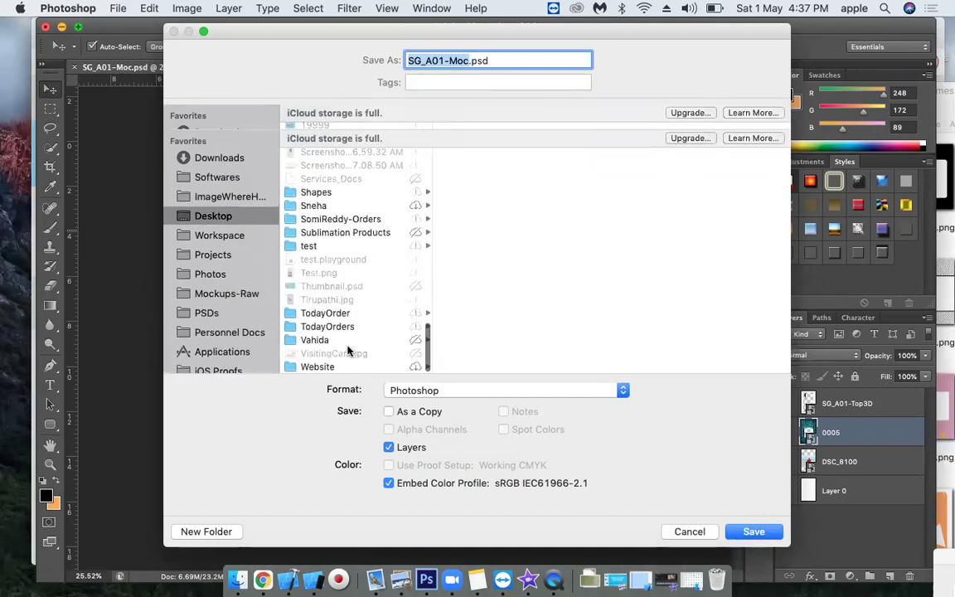
click(325, 313)
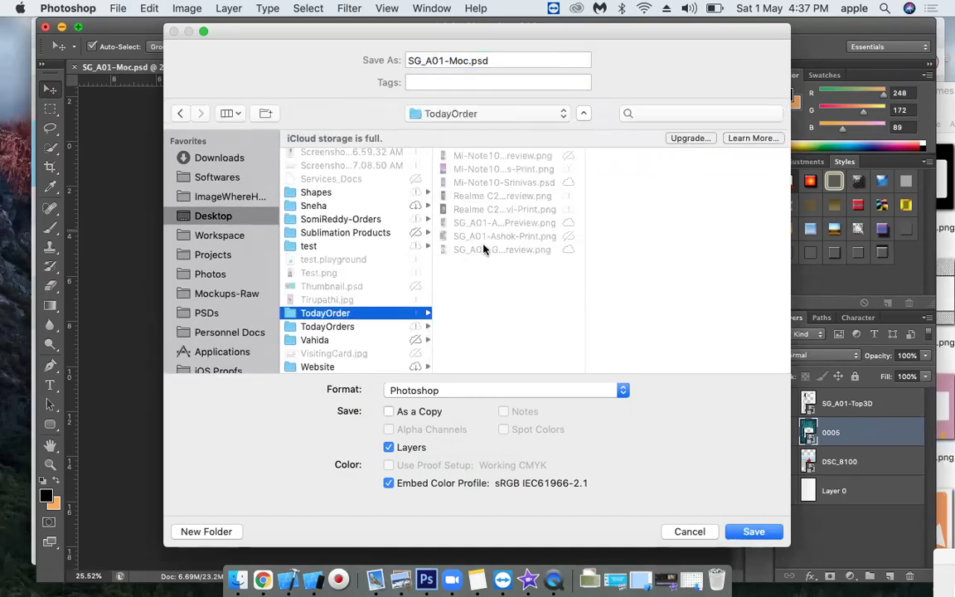
Step: Name the print file SG_A01-Gok-Print.png and save it in PNG format with the default PNG options
double_click(488, 63)
text(Print)
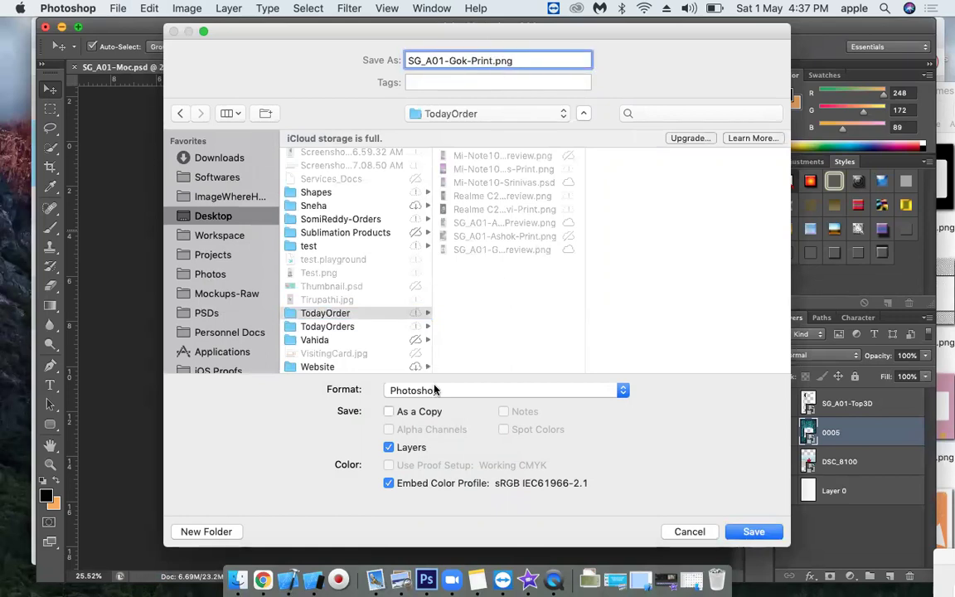
click(435, 389)
click(406, 537)
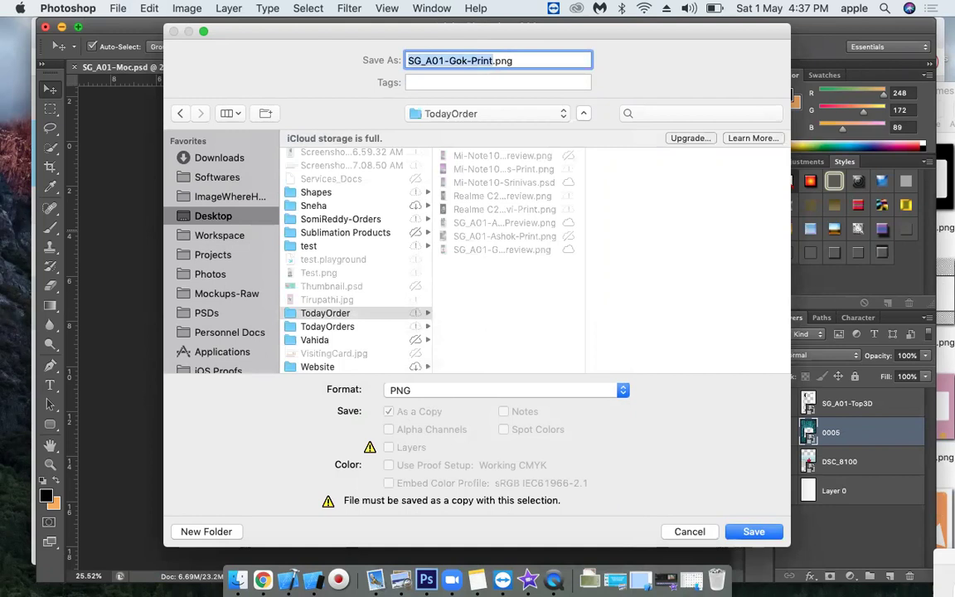
key(Return)
key(Return)
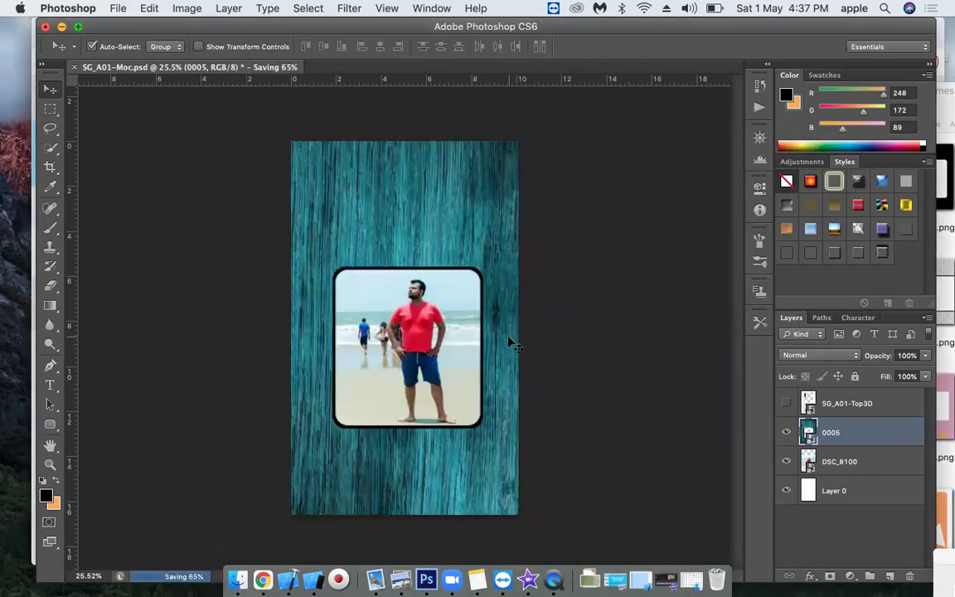
Step: Place the orange frame 0007.png from MobileFrames above the beach photo and delete the teal 0005 frame layer
click(238, 584)
drag(673, 108, 256, 315)
click(602, 255)
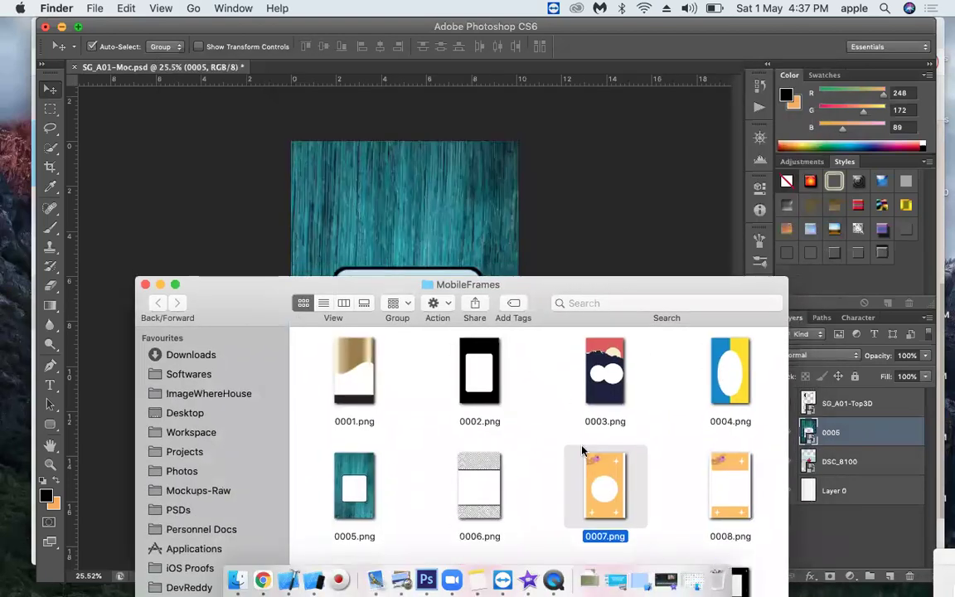
drag(576, 464, 397, 192)
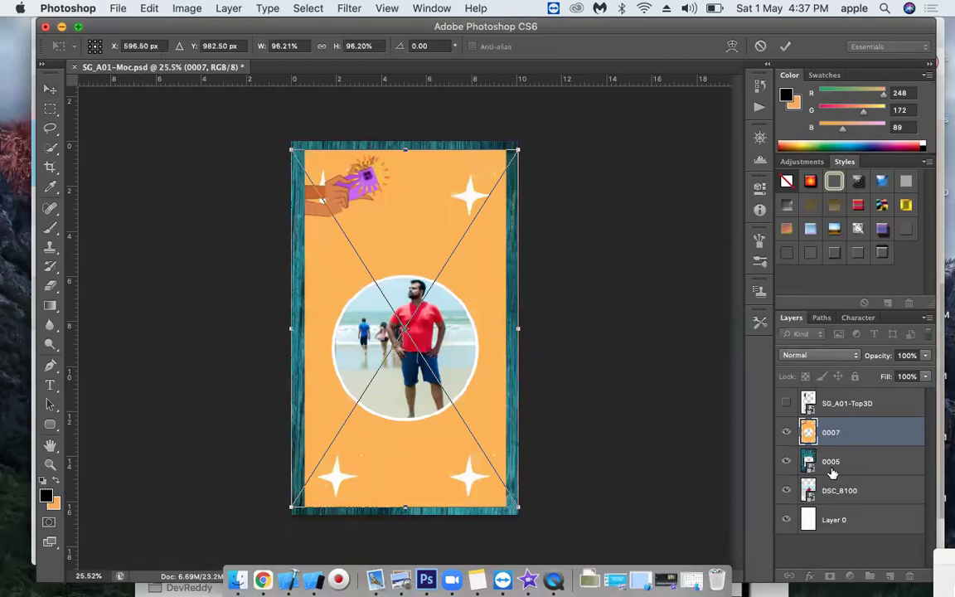
key(Return)
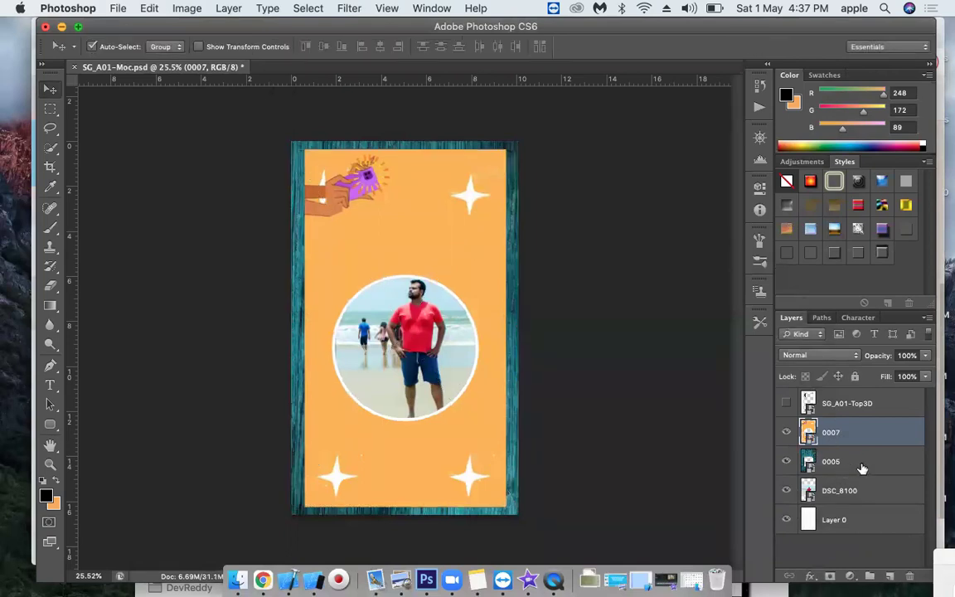
click(854, 469)
key(Delete)
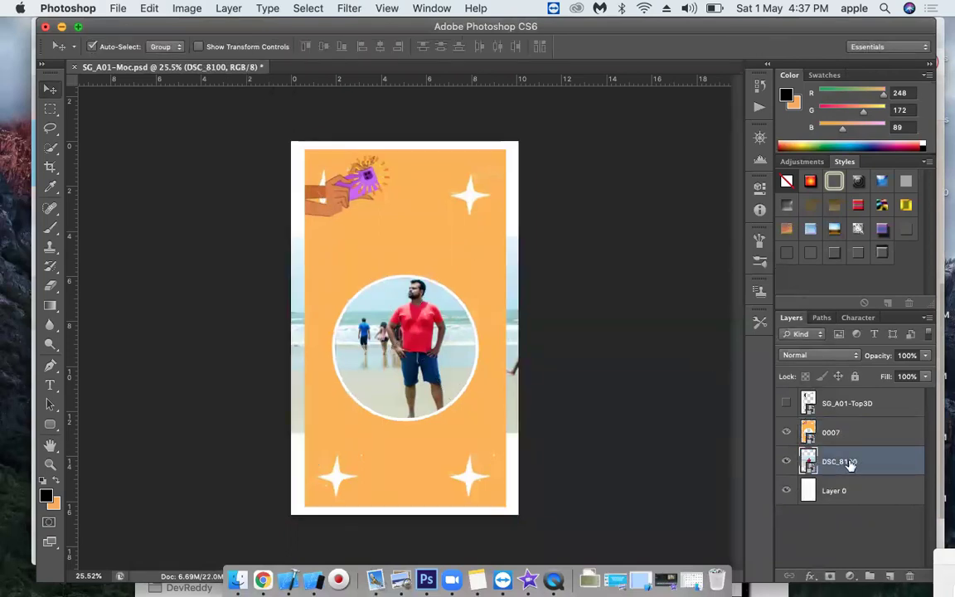
Step: Enlarge the orange 0007 frame until it covers the whole canvas, and show the SG_A01-Top3D phone overlay
click(479, 449)
key(super+t)
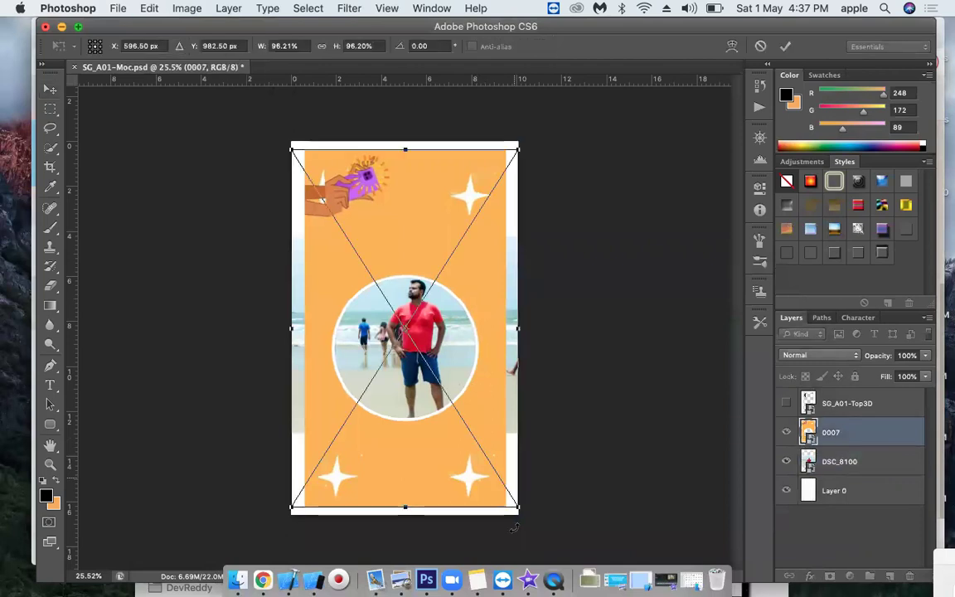
drag(521, 509, 548, 532)
key(Return)
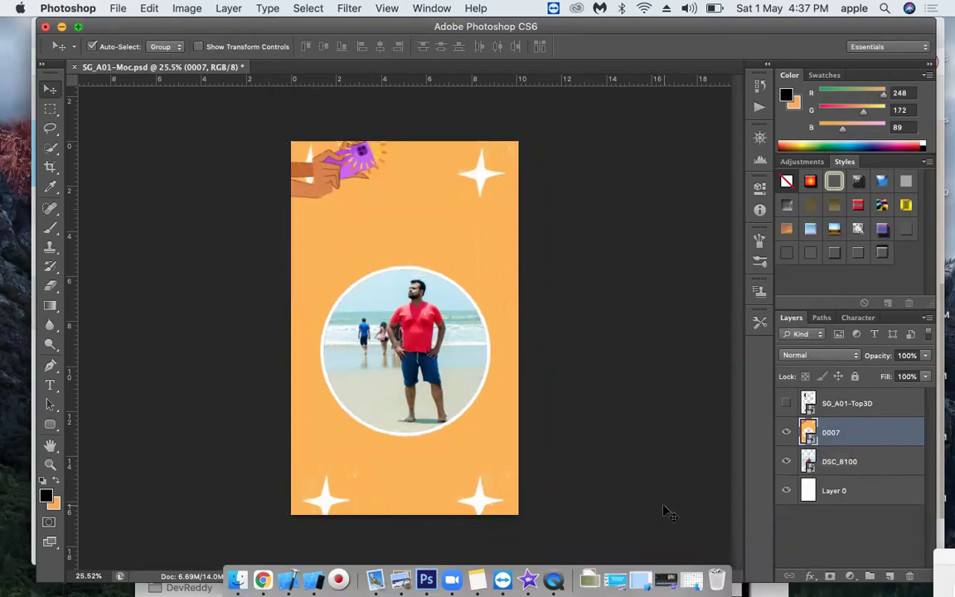
click(788, 403)
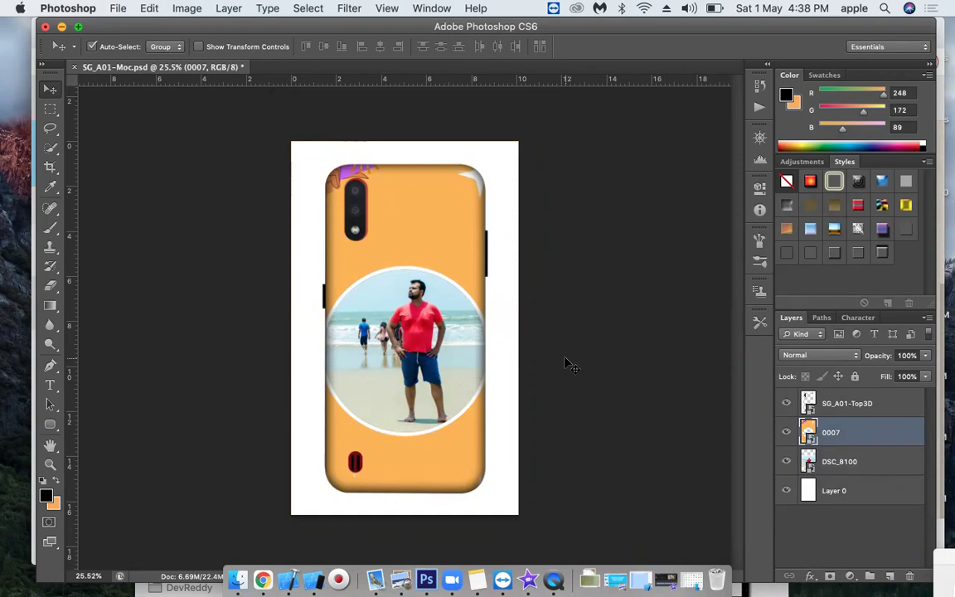
Step: Start saving the orange-frame mockup under a new name in the Desktop's TodayOrder folder
click(118, 9)
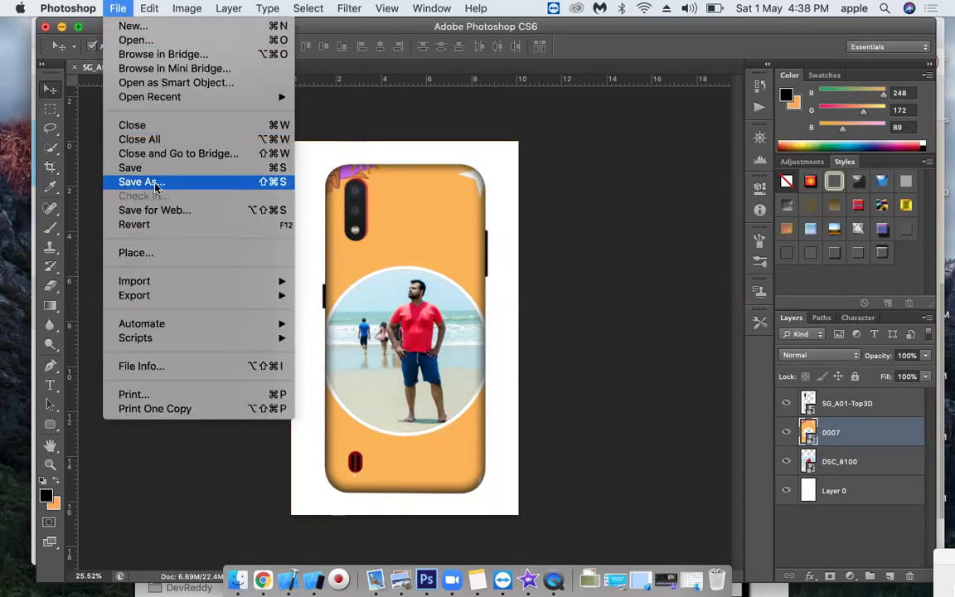
click(582, 201)
click(120, 8)
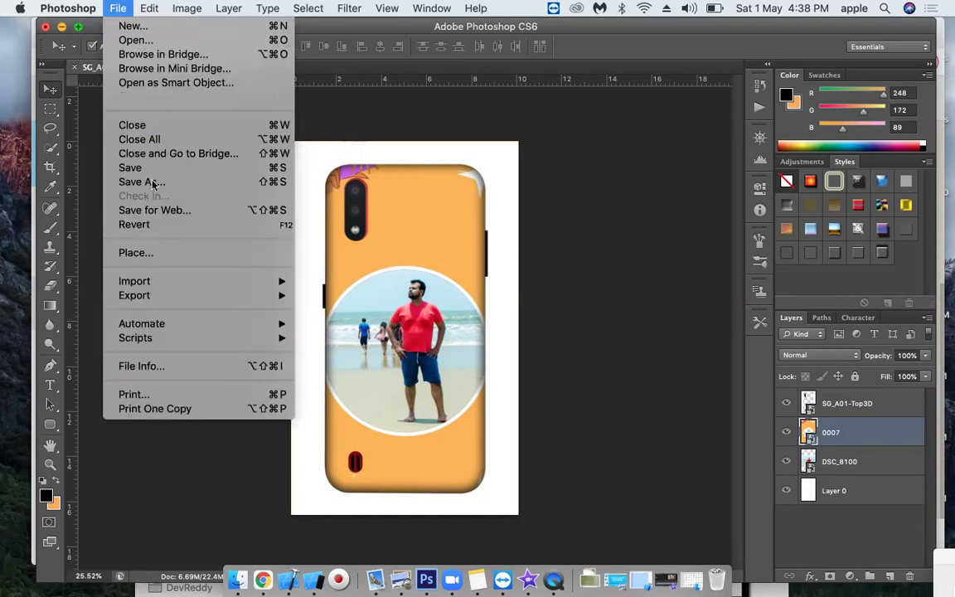
click(555, 228)
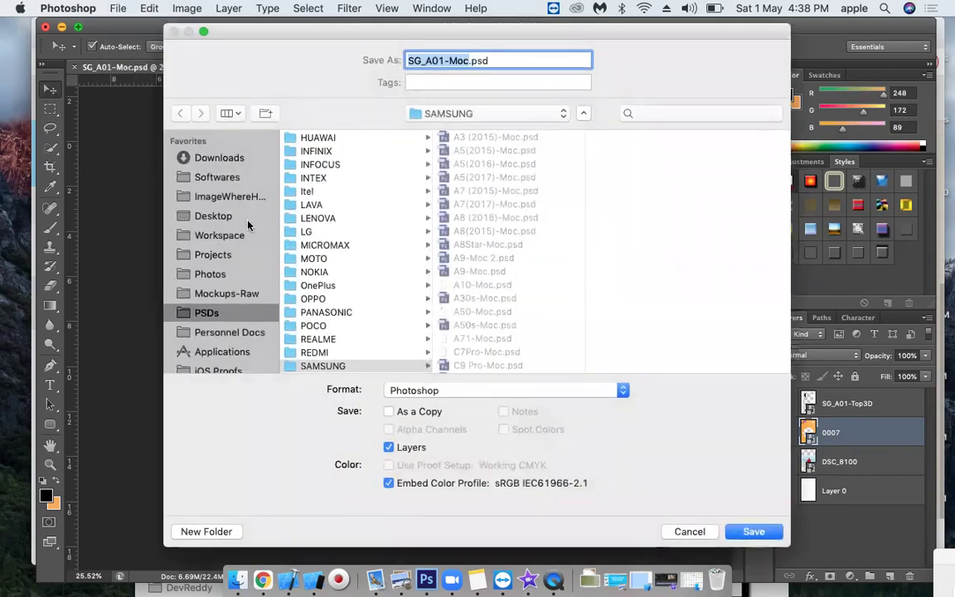
click(213, 216)
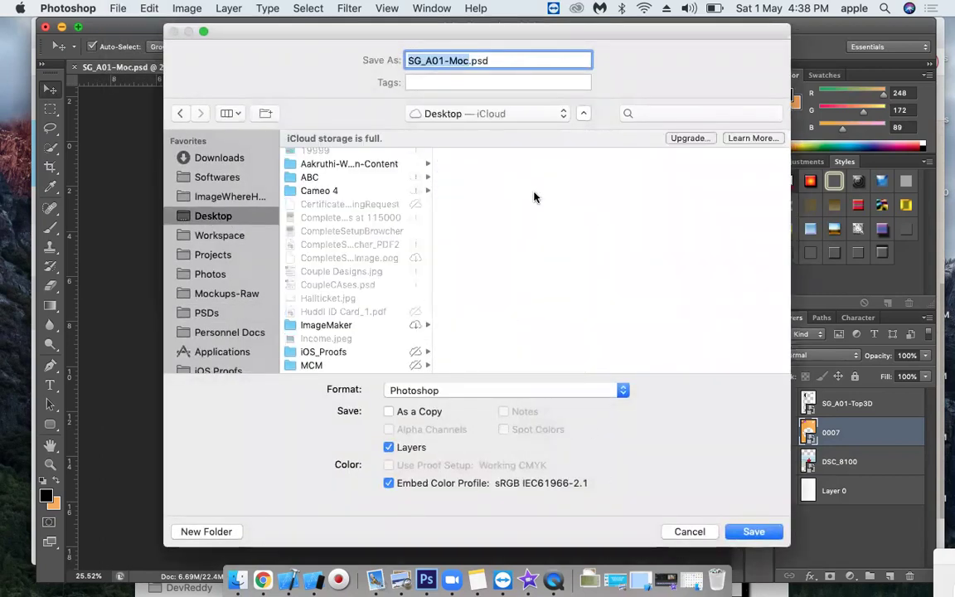
scroll(344, 193, down, 15)
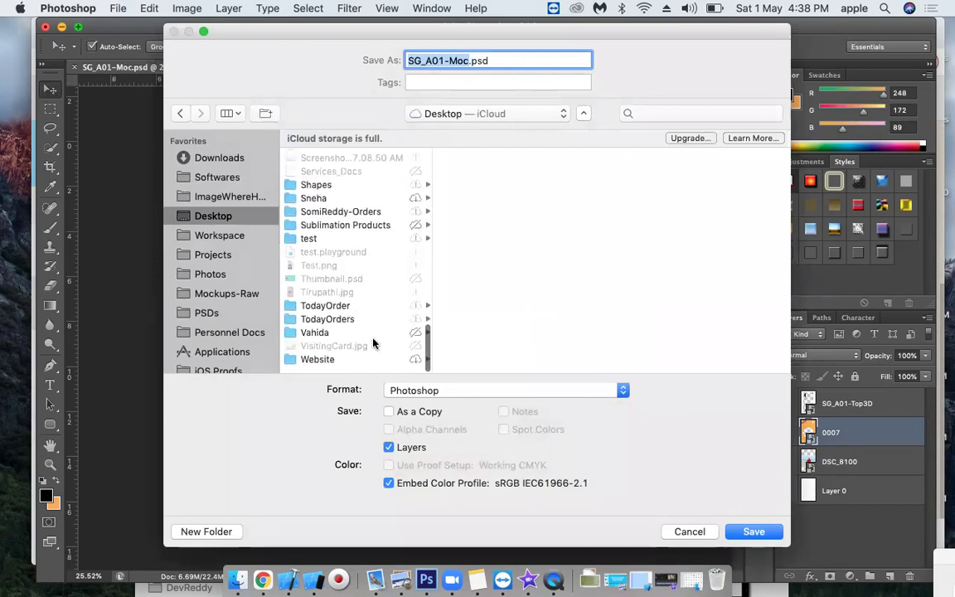
click(327, 313)
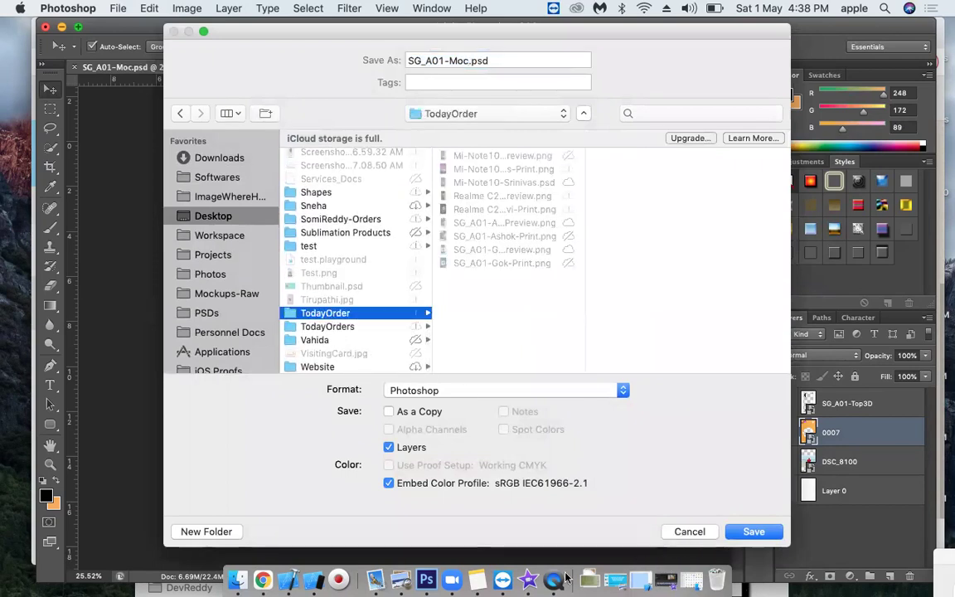
click(452, 579)
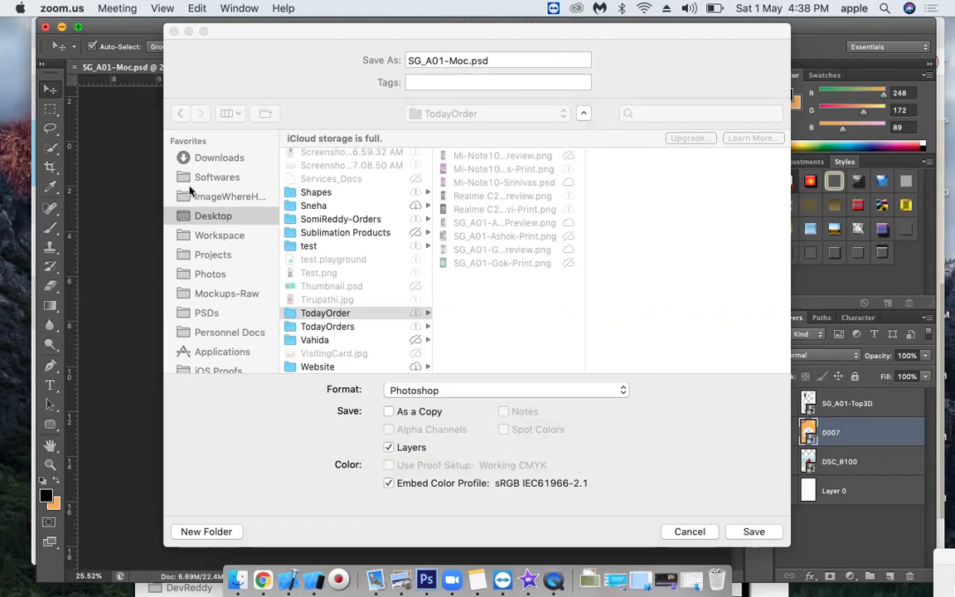
click(128, 179)
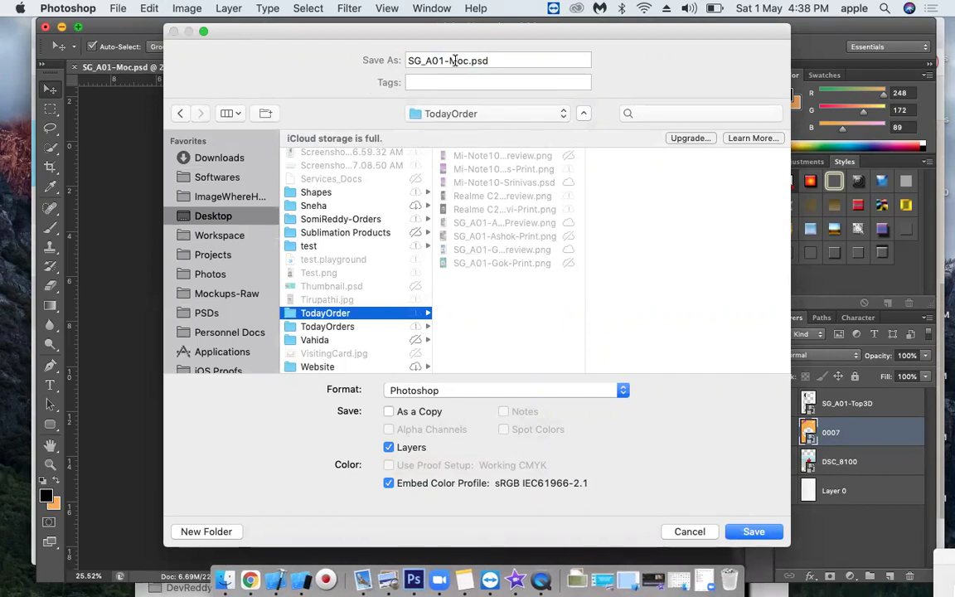
Step: Save the orange-frame mockup in PNG format as SG_A01-Morning-Preview with the default PNG options
double_click(456, 62)
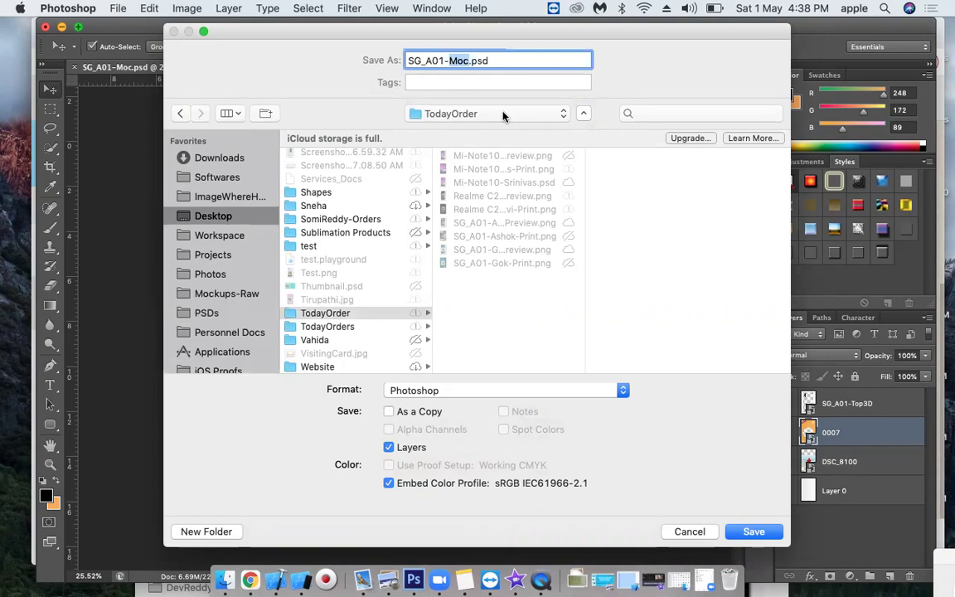
text(Morning-Preview)
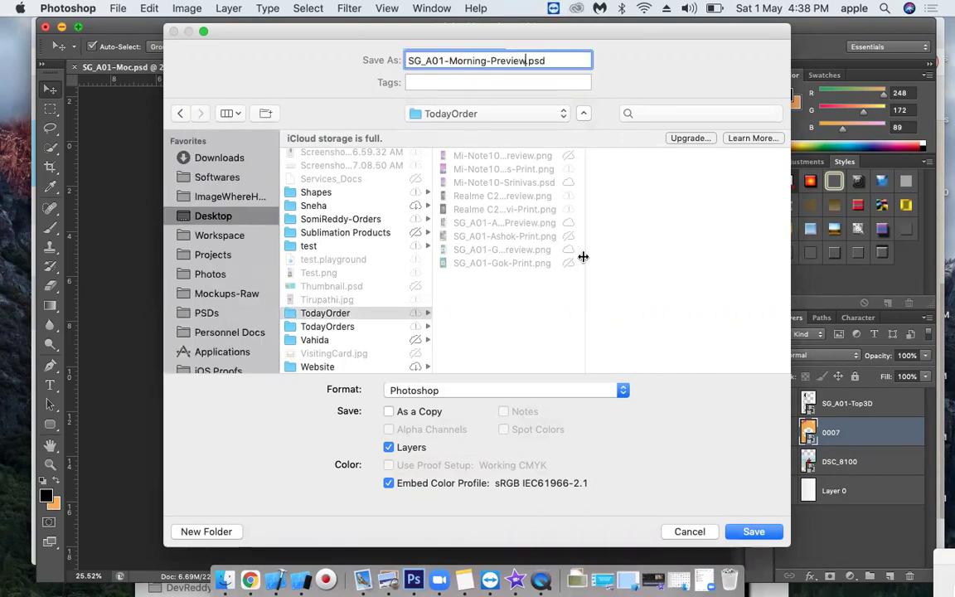
click(446, 391)
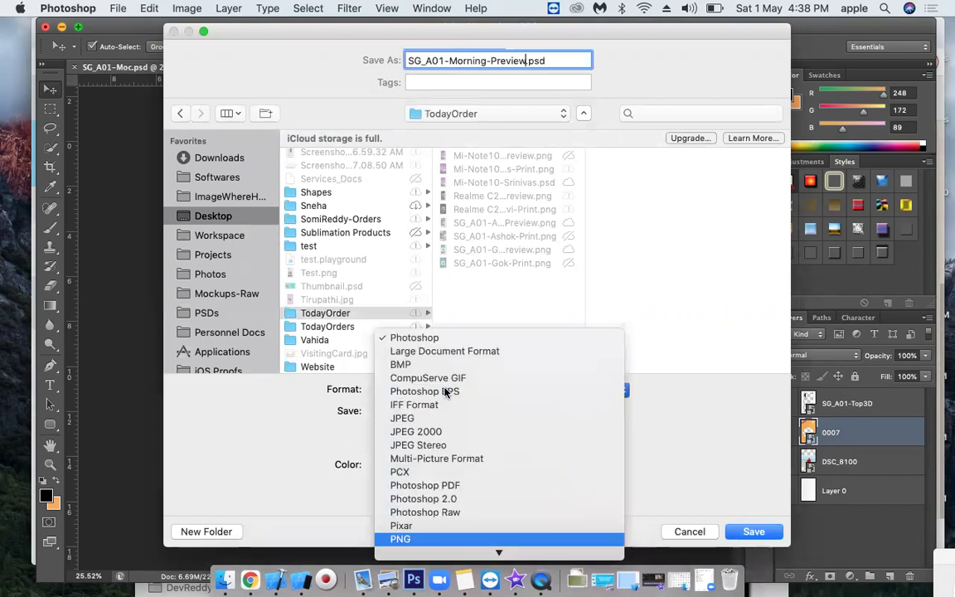
key(Return)
key(Return)
key(Return)
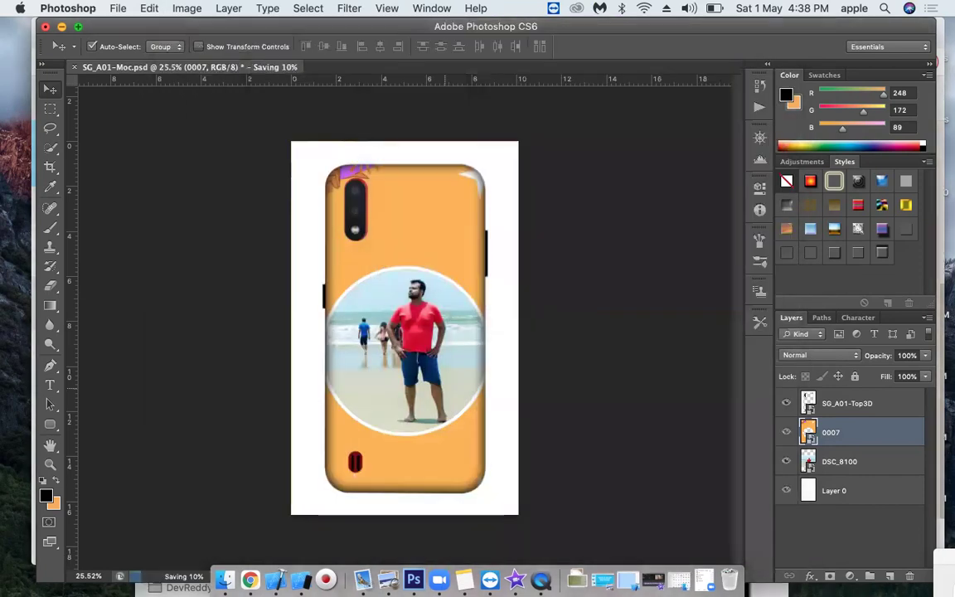
Step: Hide the SG_A01-Top3D phone overlay and start saving the flat orange design in the Desktop's TodayOrder folder
click(787, 404)
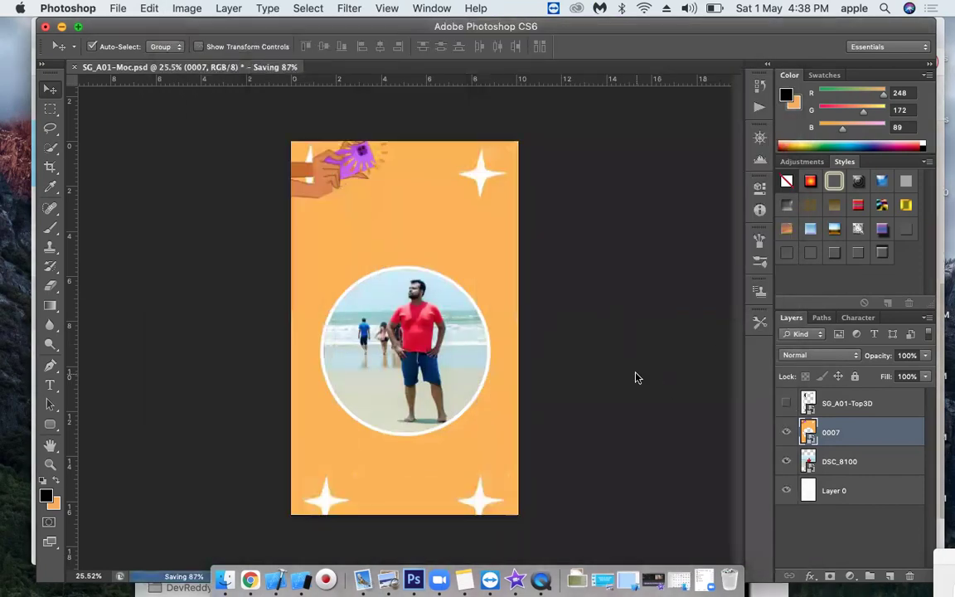
key(super+shift+s)
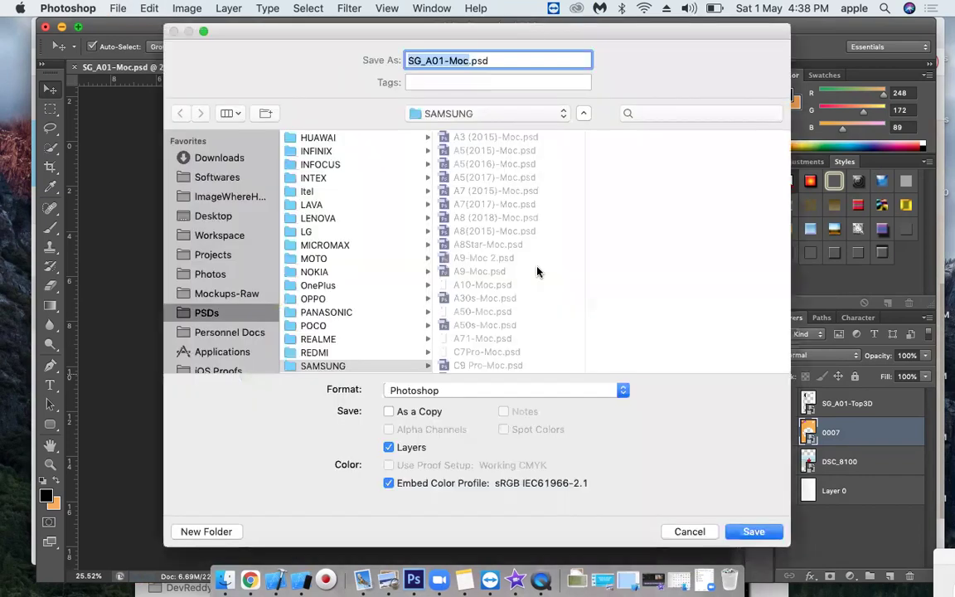
click(217, 218)
scroll(358, 248, down, 10)
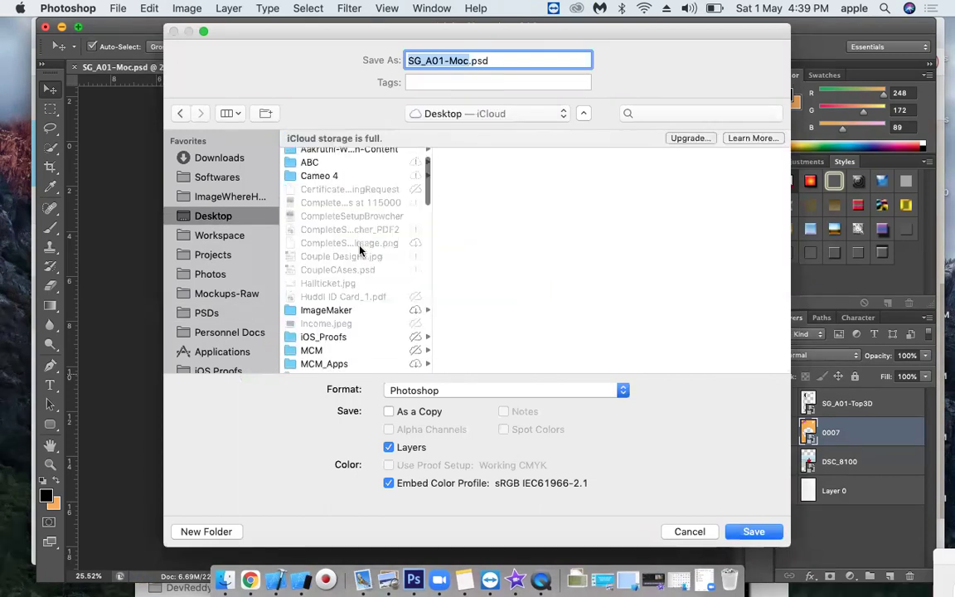
click(334, 314)
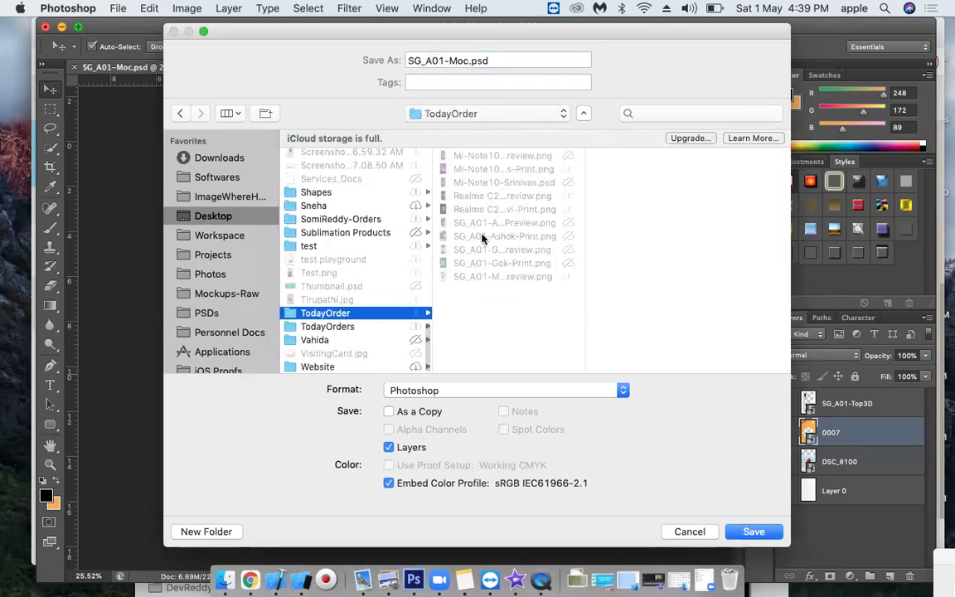
Step: Save the flat design as SG_A01-Morning-Print.png, and show the SG_A01-Top3D overlay again
click(493, 276)
double_click(500, 62)
text(Print)
key(Return)
key(Return)
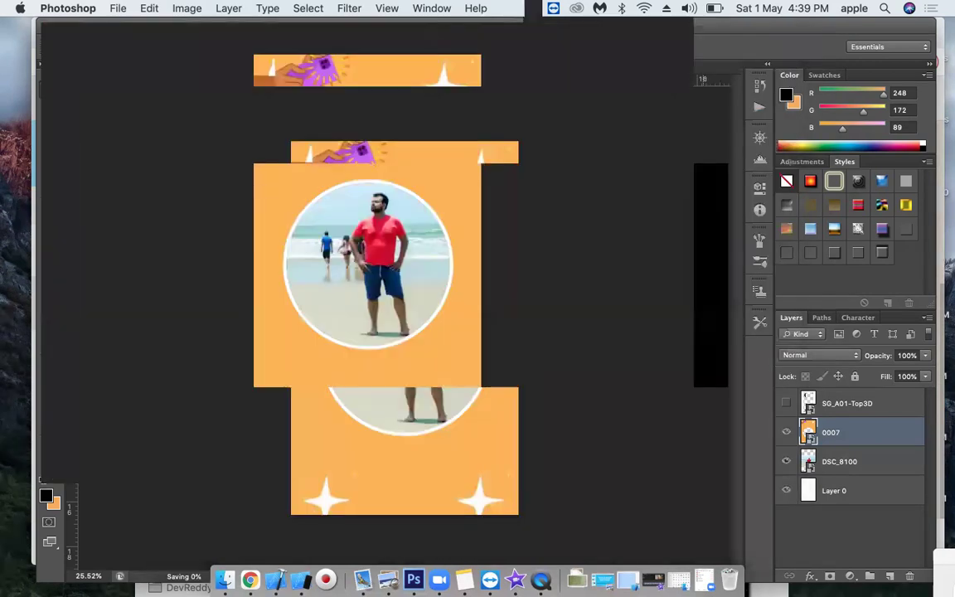
click(786, 404)
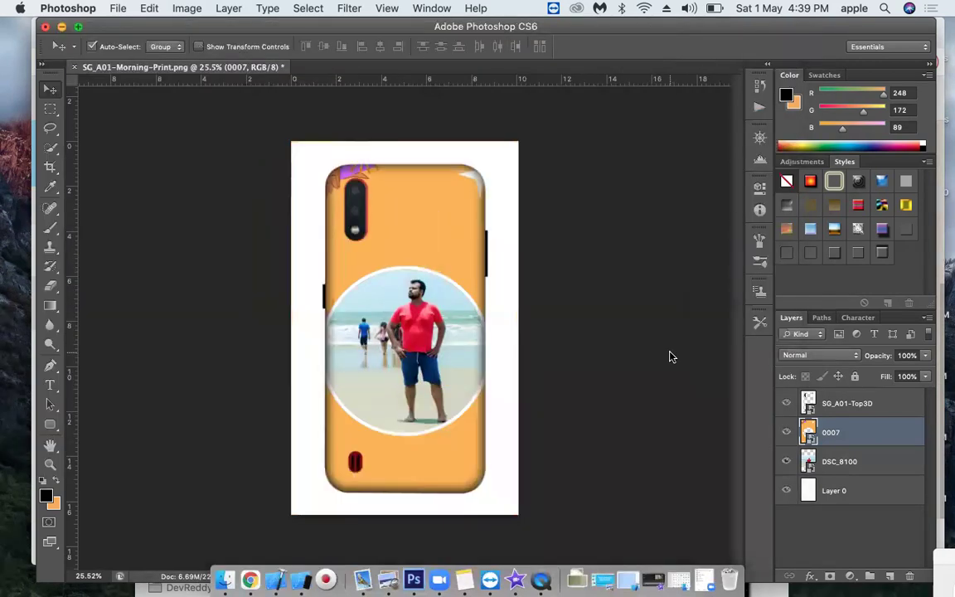
click(224, 578)
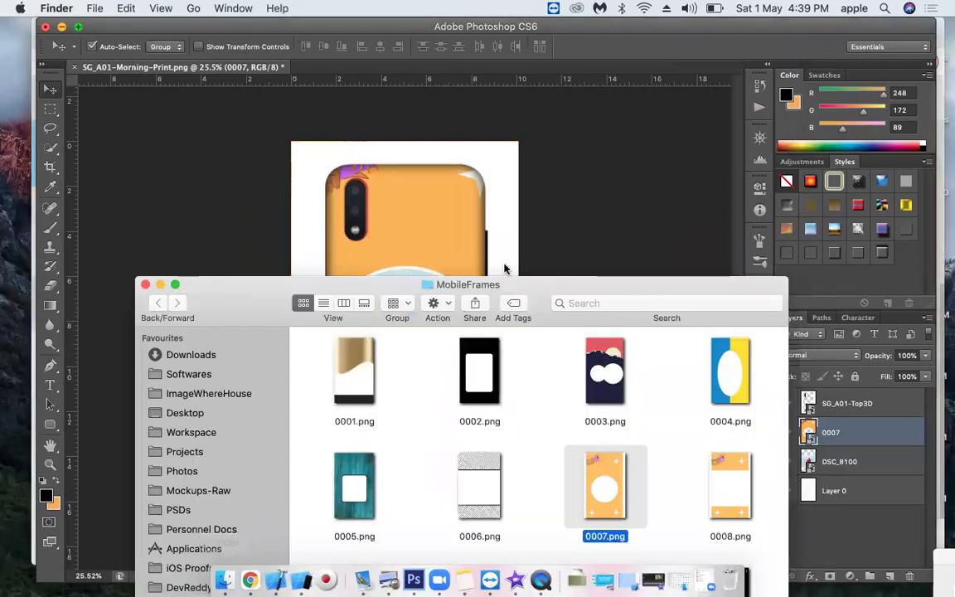
double_click(240, 300)
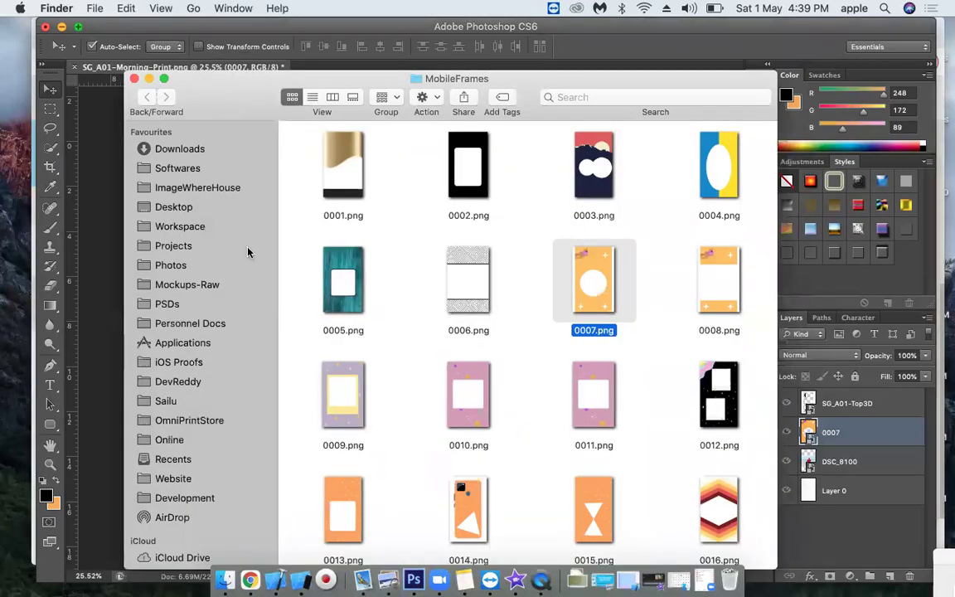
click(86, 276)
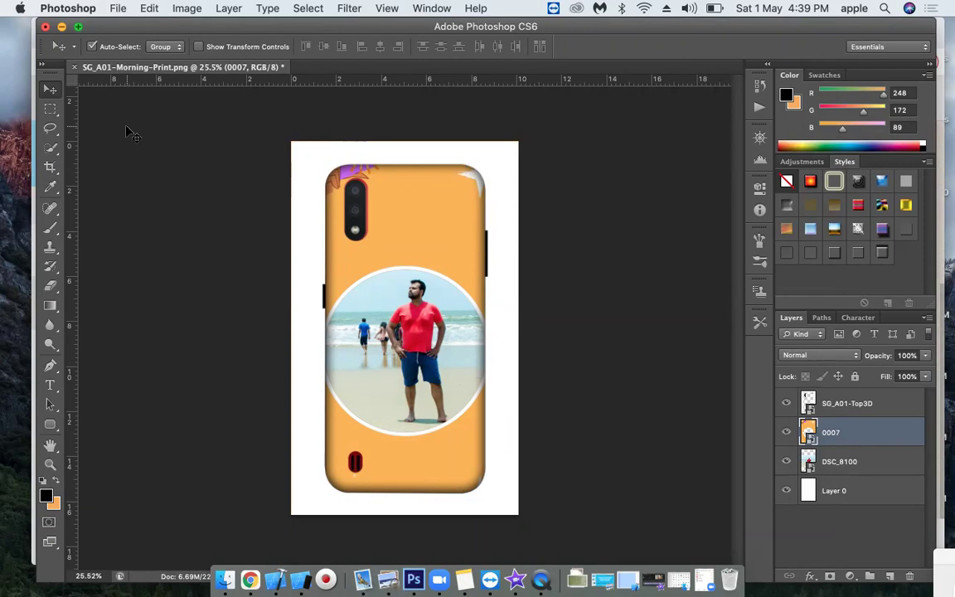
Step: Start saving the layered orange-frame mockup in the Desktop's TodayOrder folder
key(super+s)
key(Escape)
key(super+s)
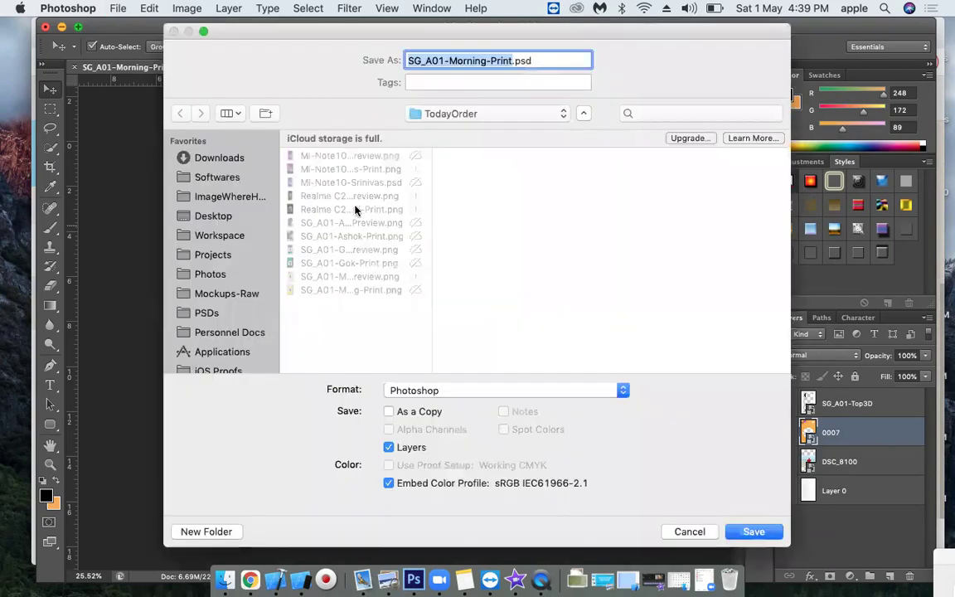
click(213, 216)
scroll(298, 240, down, 10)
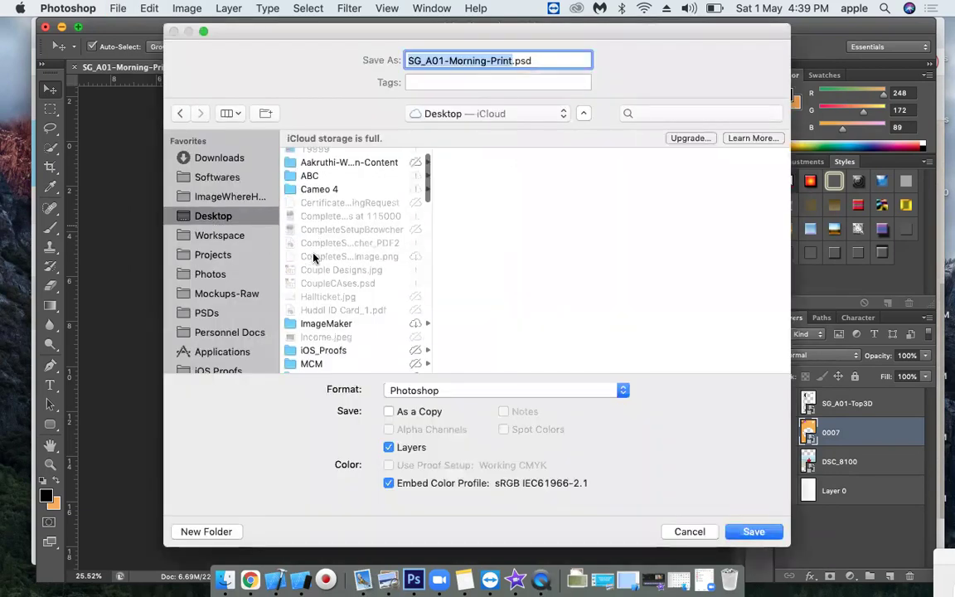
scroll(313, 259, up, 2)
click(319, 312)
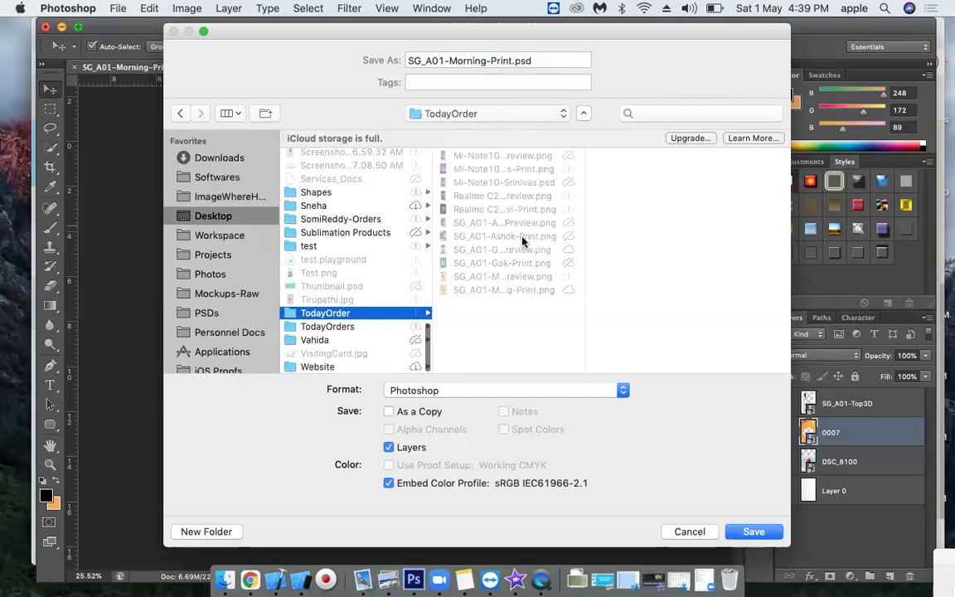
Step: Save the layered mockup in Photoshop format as SG_A01-Morning.psd with Maximize Compatibility on
click(489, 290)
click(428, 391)
click(544, 79)
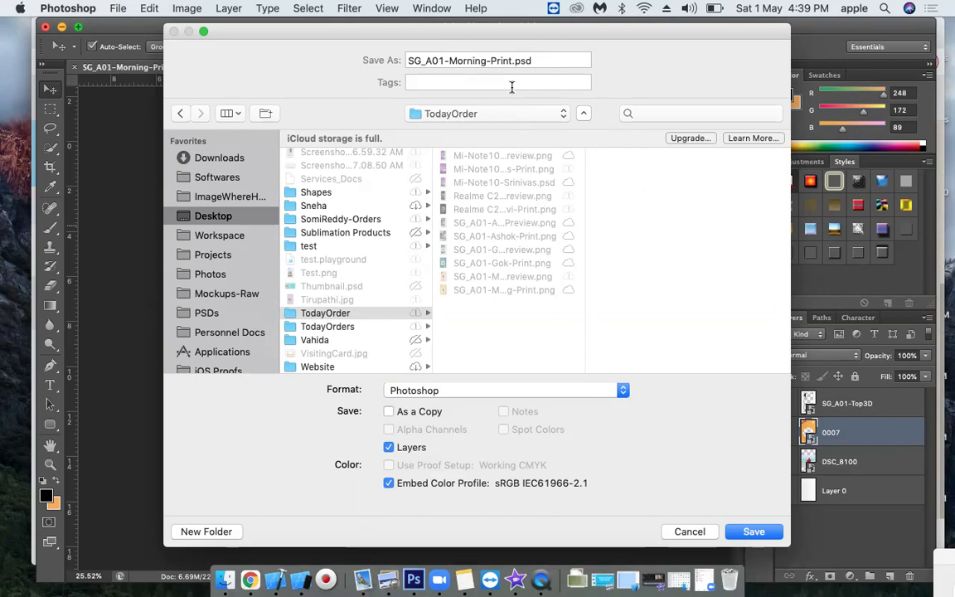
double_click(502, 60)
key(BackSpace)
key(BackSpace)
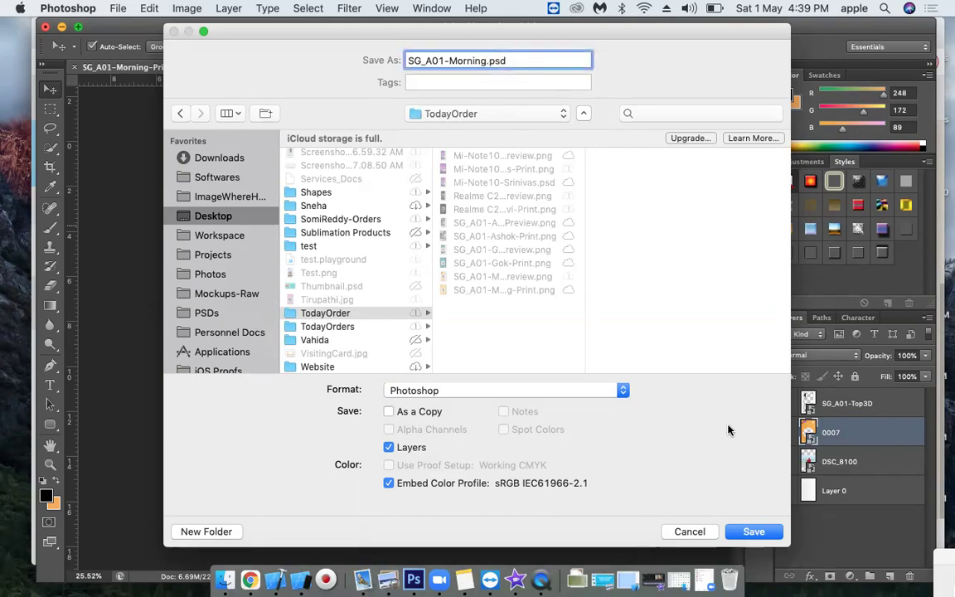
click(748, 531)
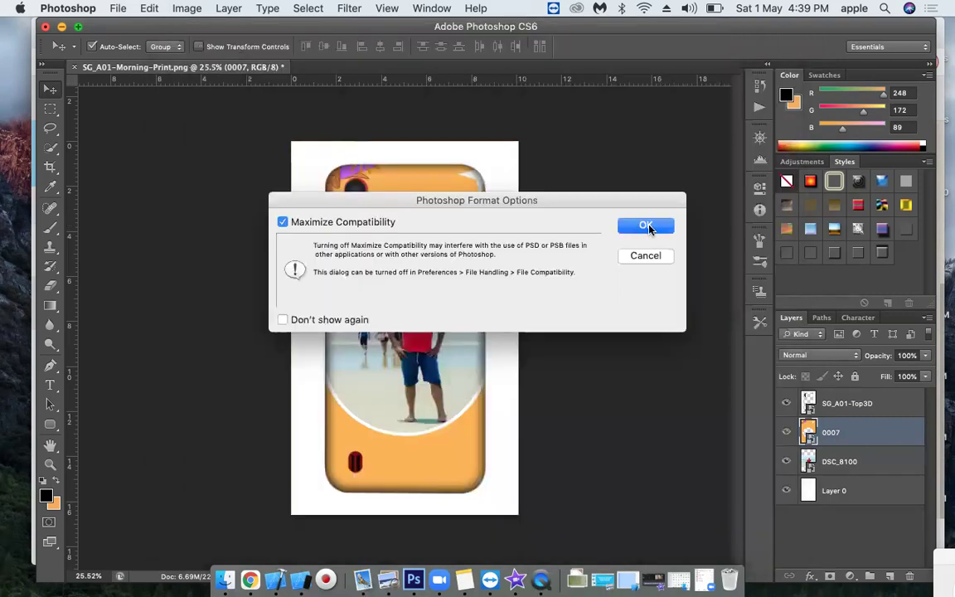
click(652, 230)
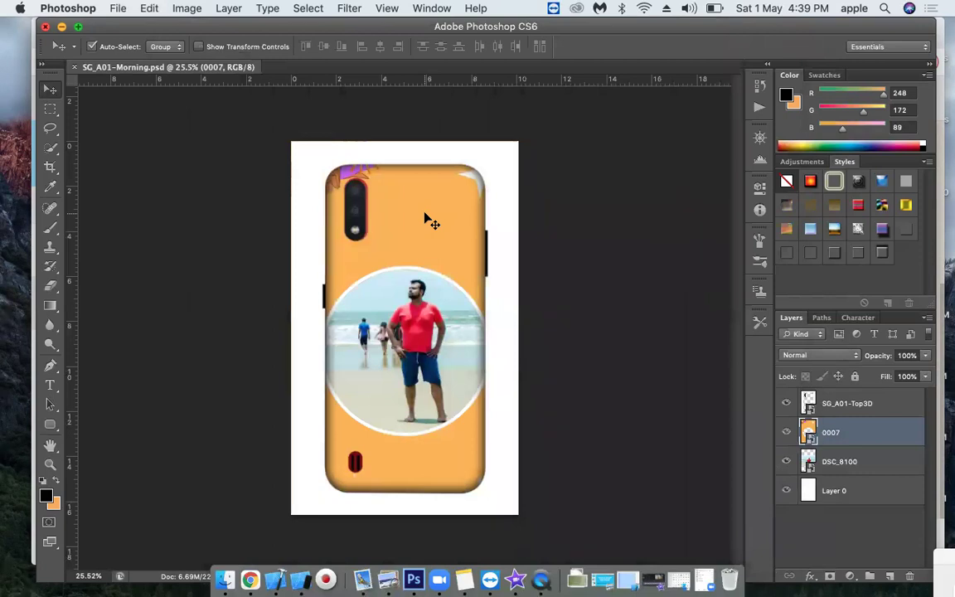
Step: Close the SG_A01-Morning.psd document
click(223, 579)
click(120, 510)
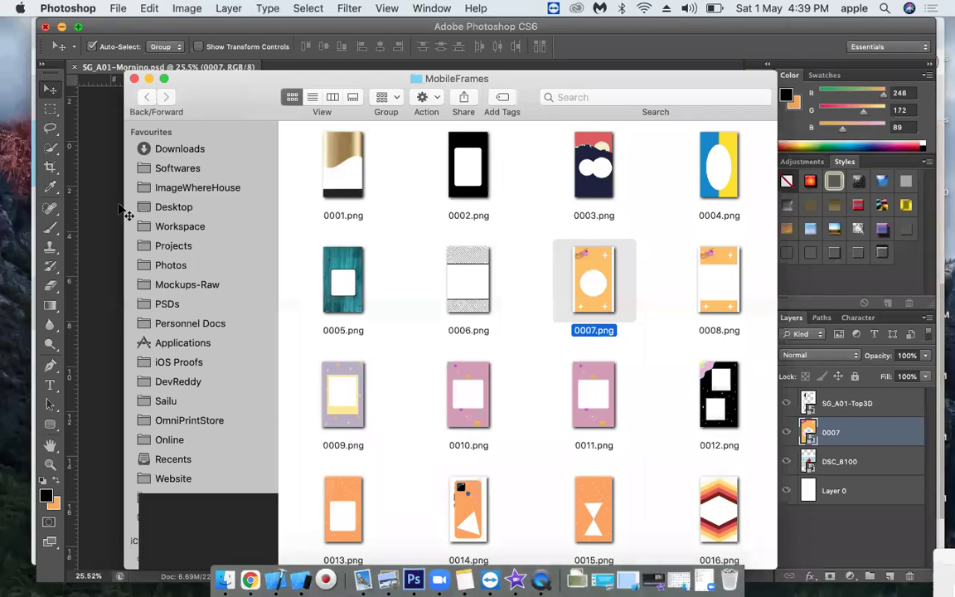
key(super+w)
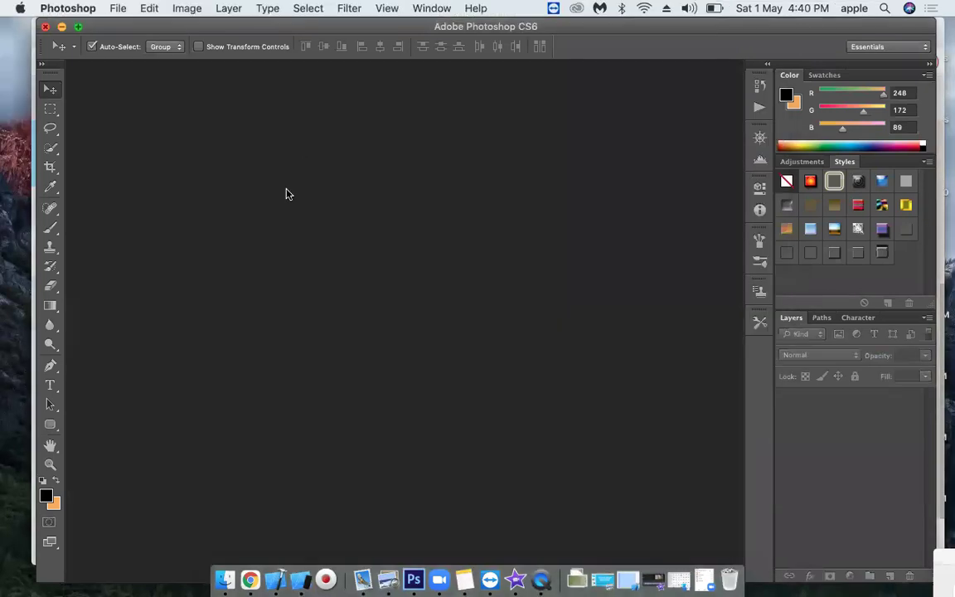
Step: Switch to Finder and check the saved SG_A01-Morning print, PSD and preview files in the Desktop's TodayOrder folder
click(222, 580)
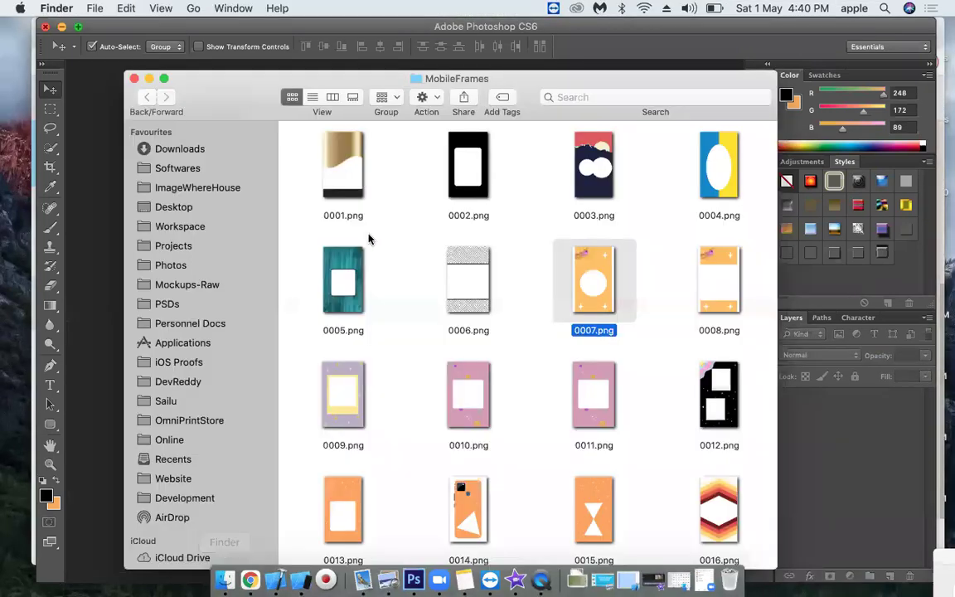
click(173, 207)
scroll(330, 384, down, 10)
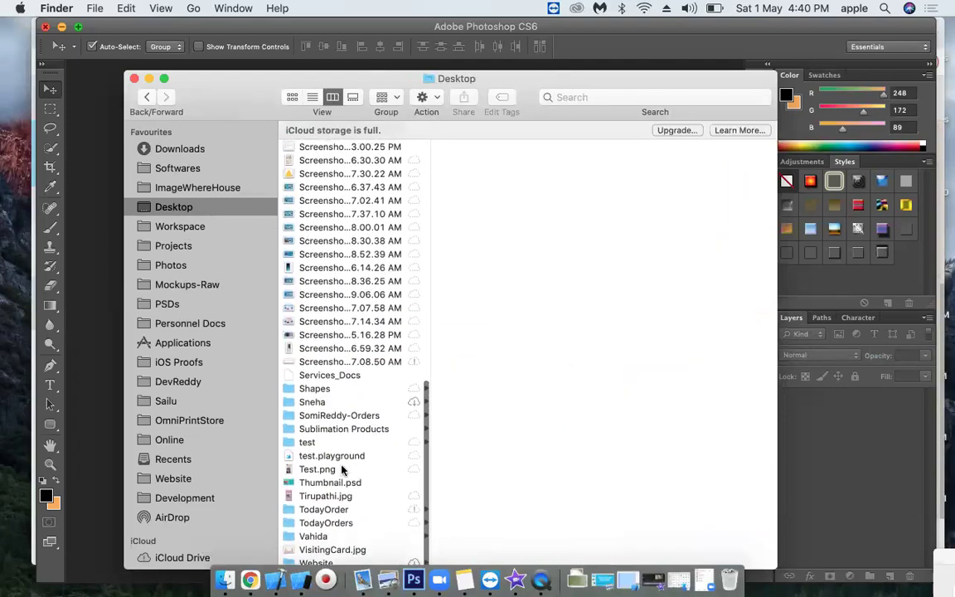
click(317, 509)
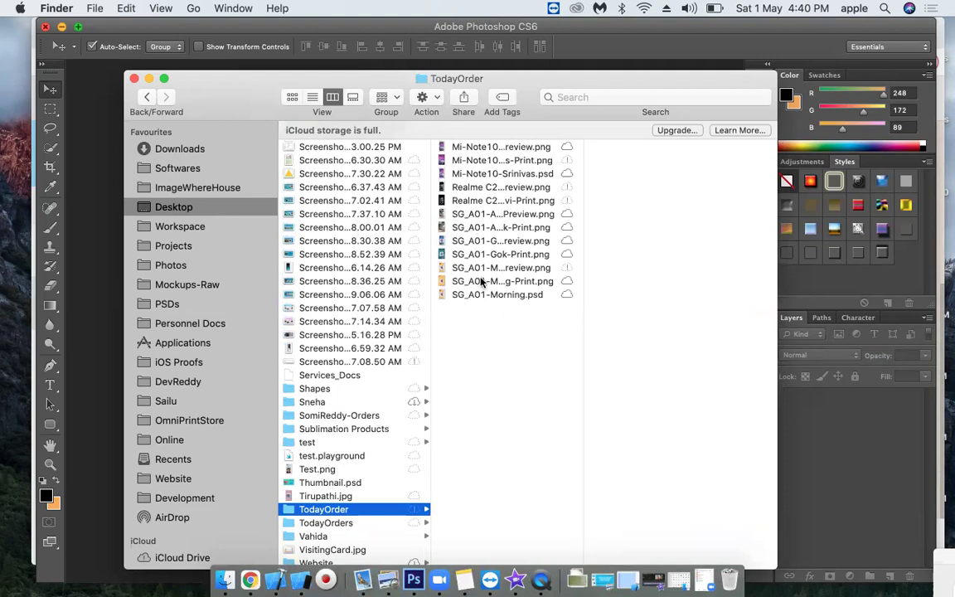
click(479, 283)
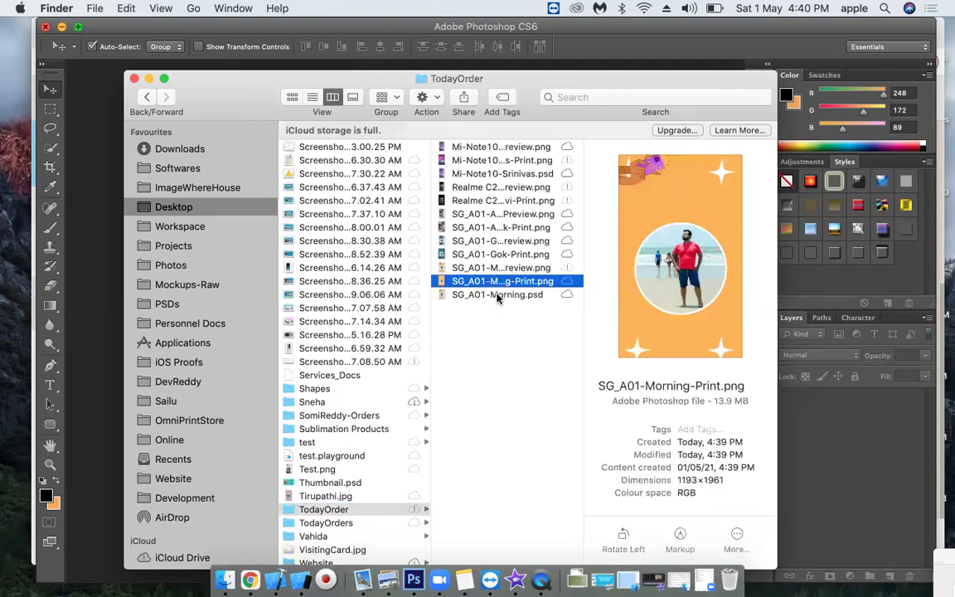
click(497, 296)
click(515, 268)
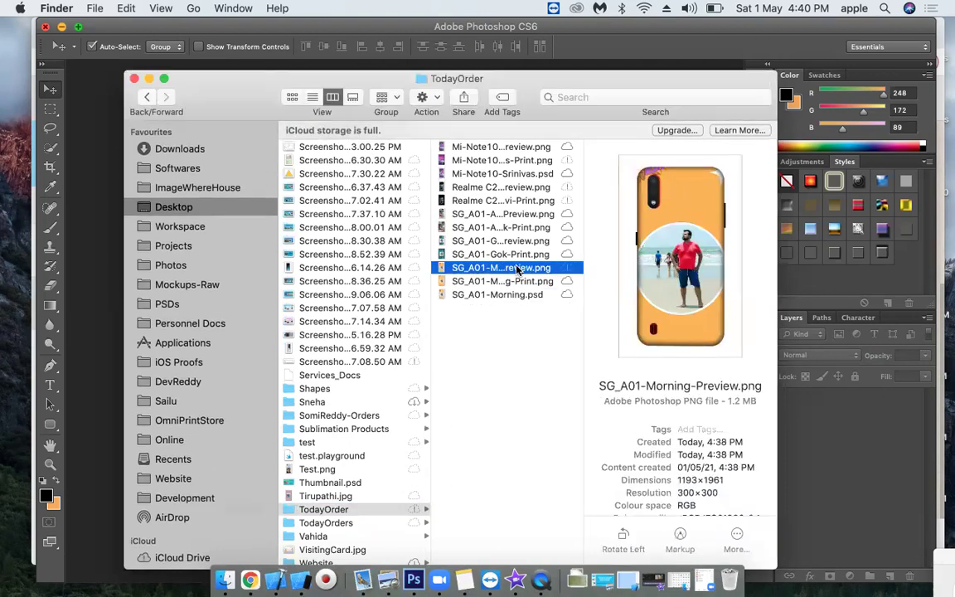
key(space)
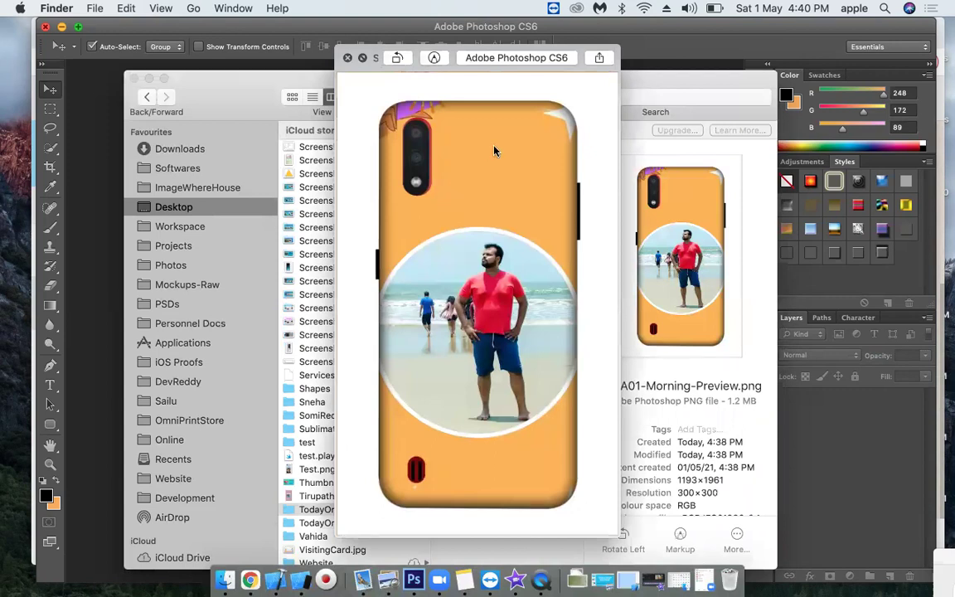
key(space)
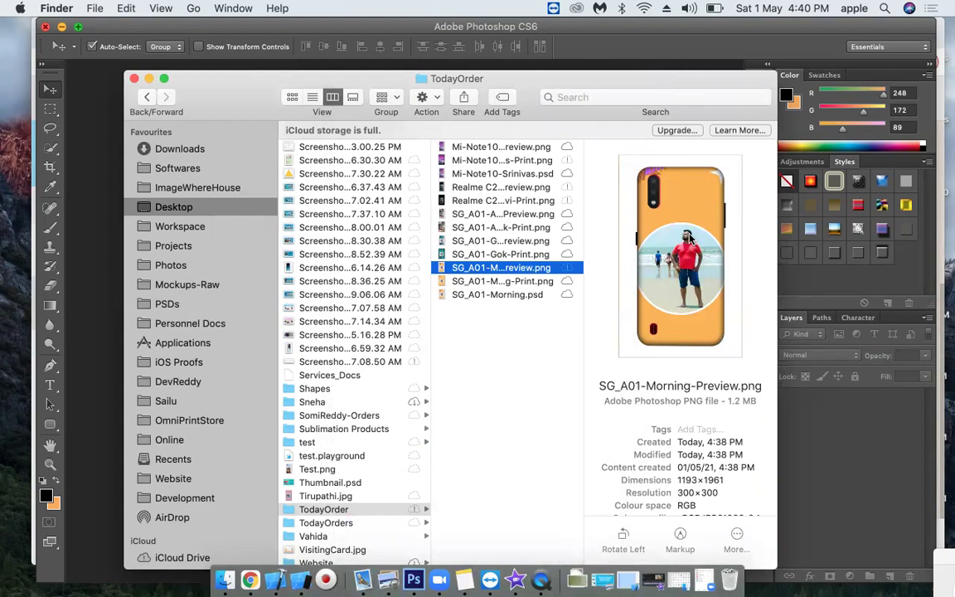
Step: Reopen SG_A01-Morning.psd in Photoshop and add the text "Test" beside the camera cutout
double_click(483, 297)
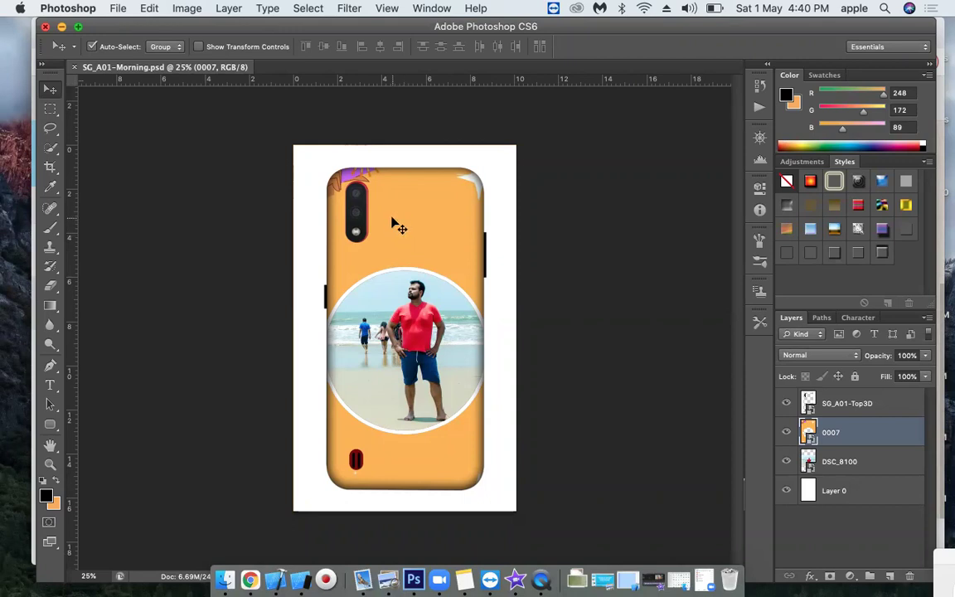
key(t)
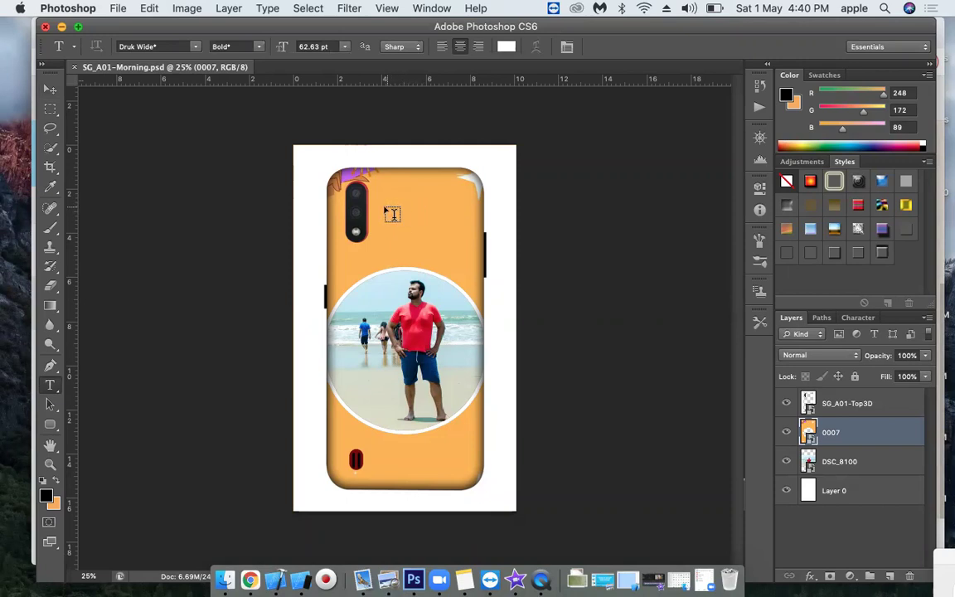
click(427, 218)
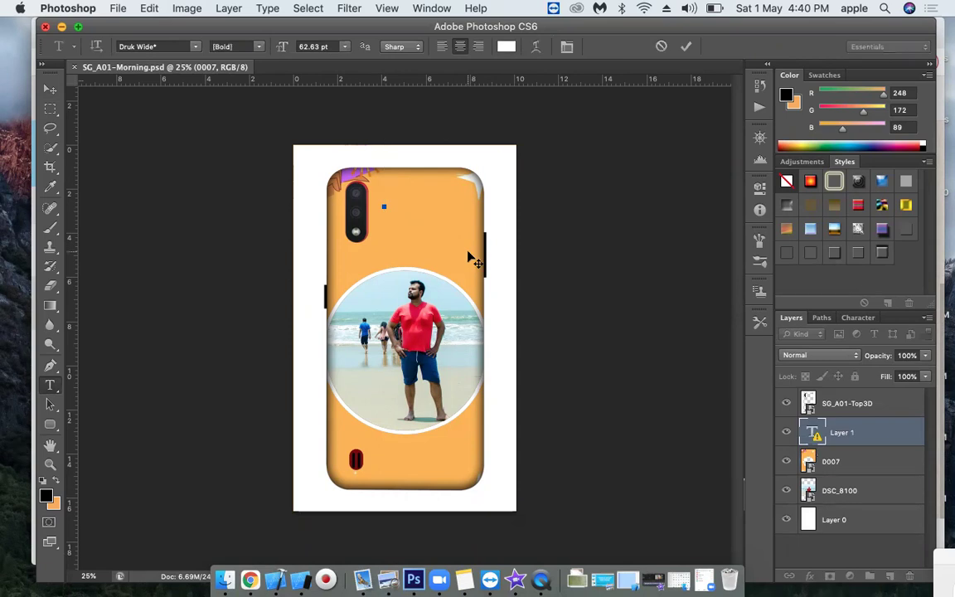
text(Test)
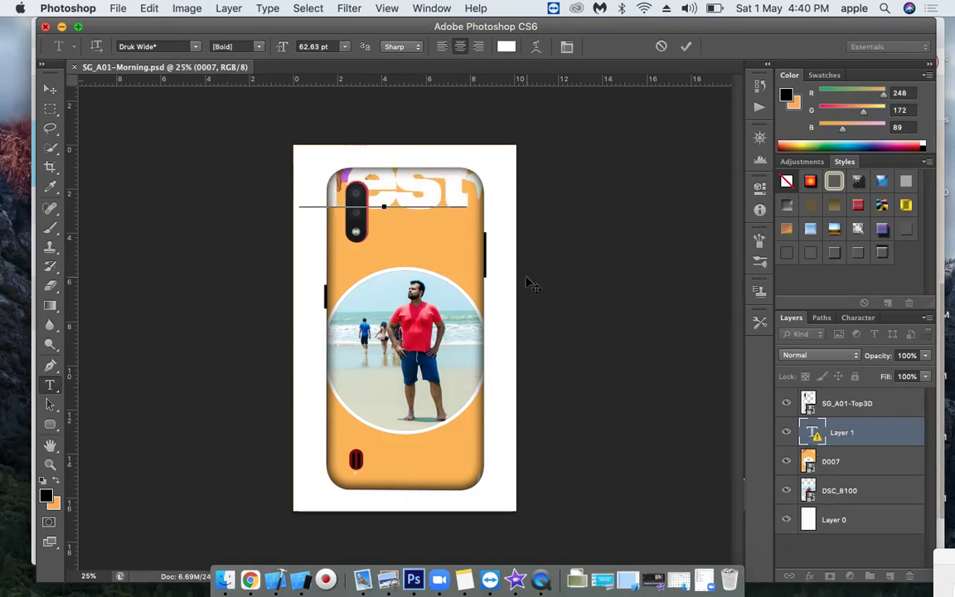
Step: Set the "Test" text to 12.63 pt in the Gidugu Regular font
click(858, 320)
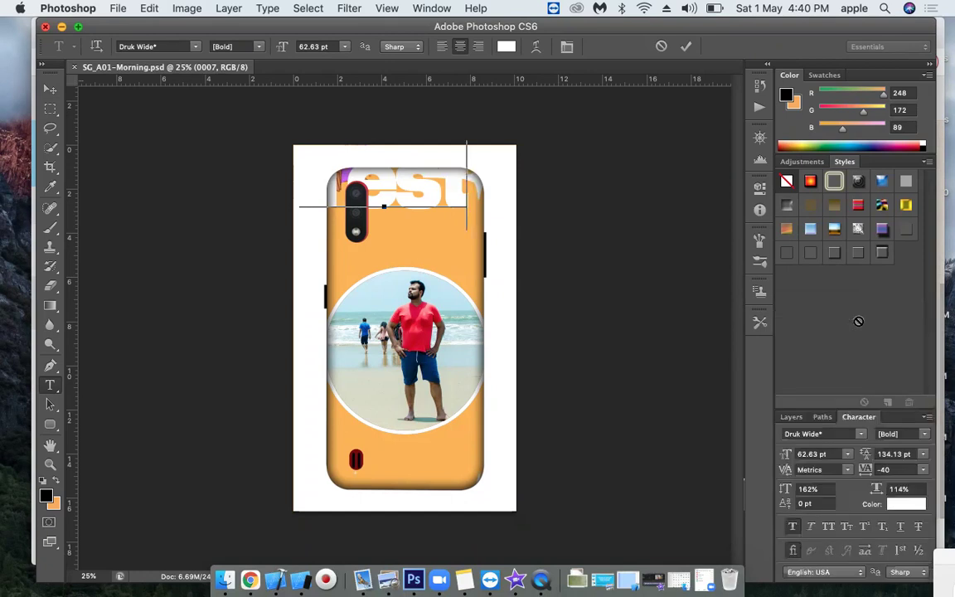
key(super+a)
drag(785, 454, 744, 458)
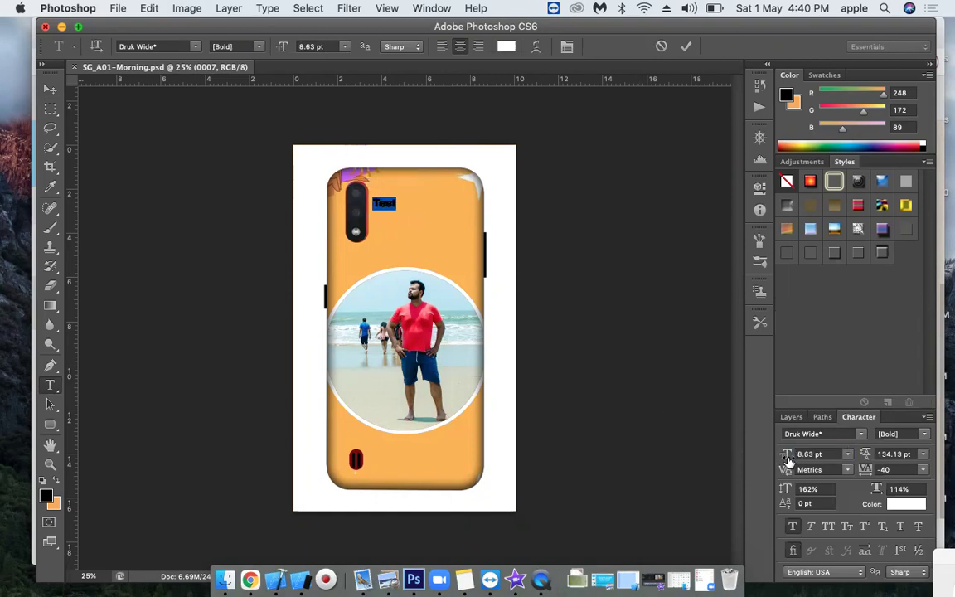
drag(788, 460, 790, 460)
click(822, 434)
key(Down)
key(Down)
key(Down)
key(Down)
key(Down)
key(Down)
key(Down)
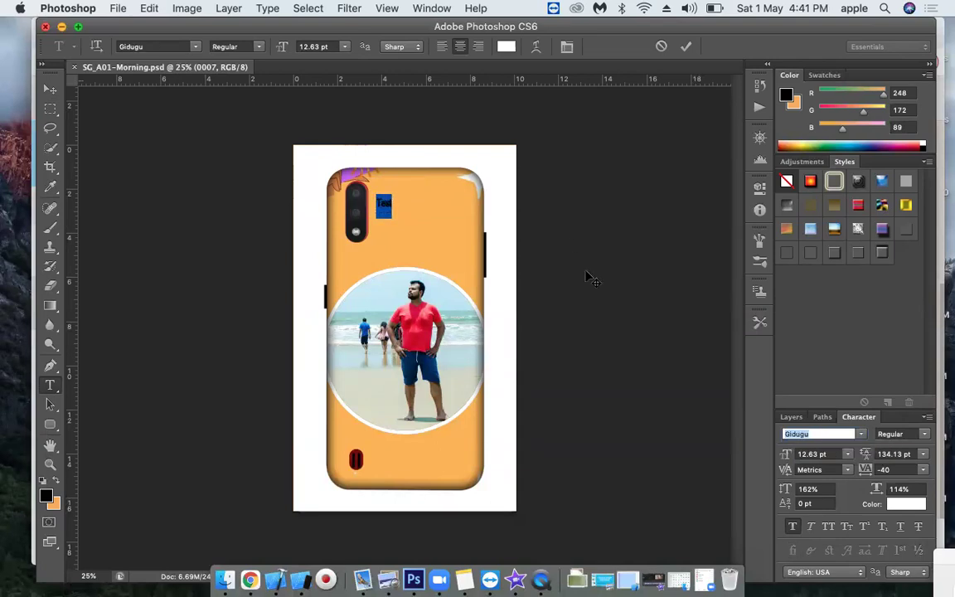
Step: Scale the "Test" text up to about 33 pt and place it centrally above the circular photo, clear of the camera cutout
key(super+t)
drag(398, 218, 407, 209)
key(Return)
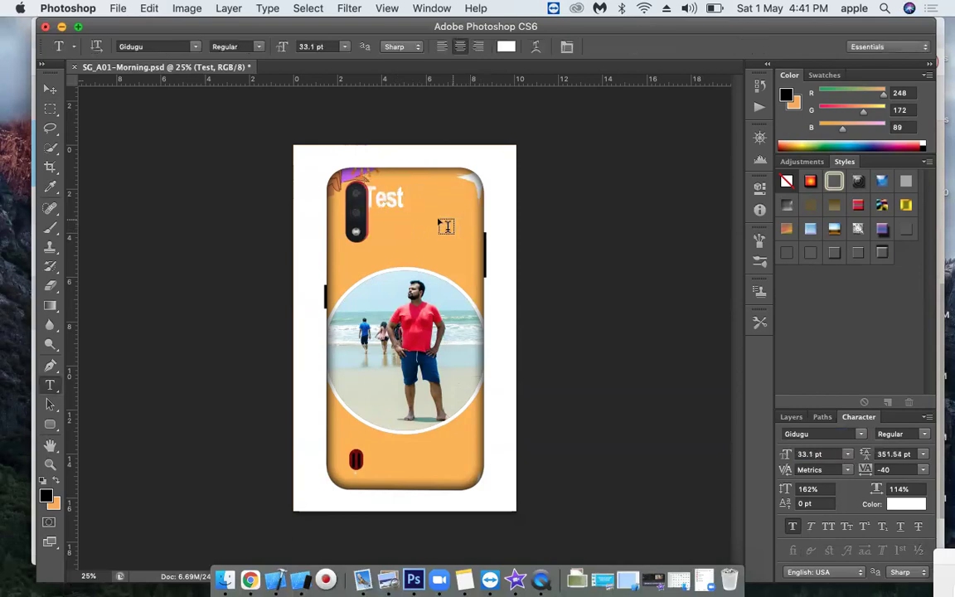
key(v)
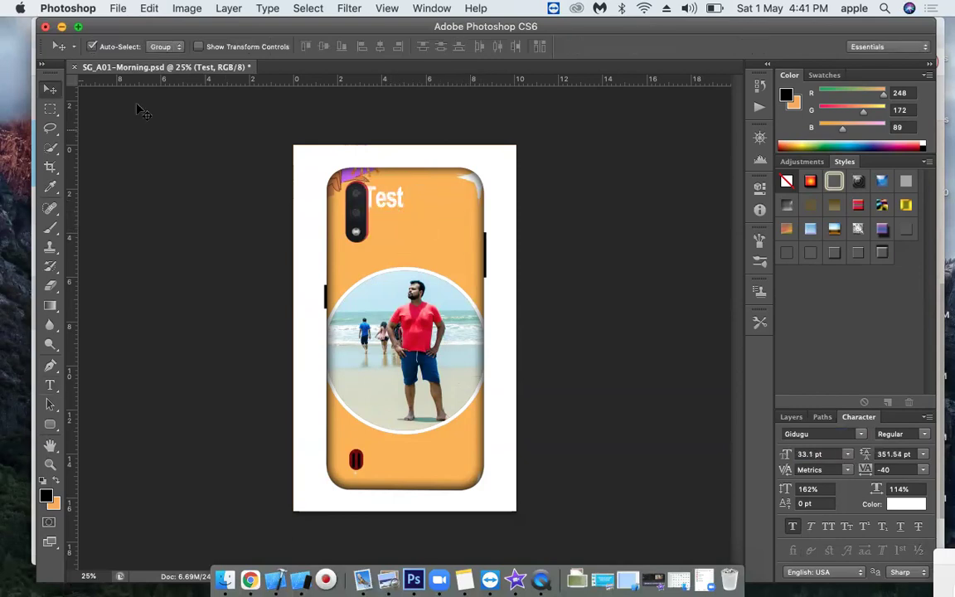
drag(384, 197, 411, 214)
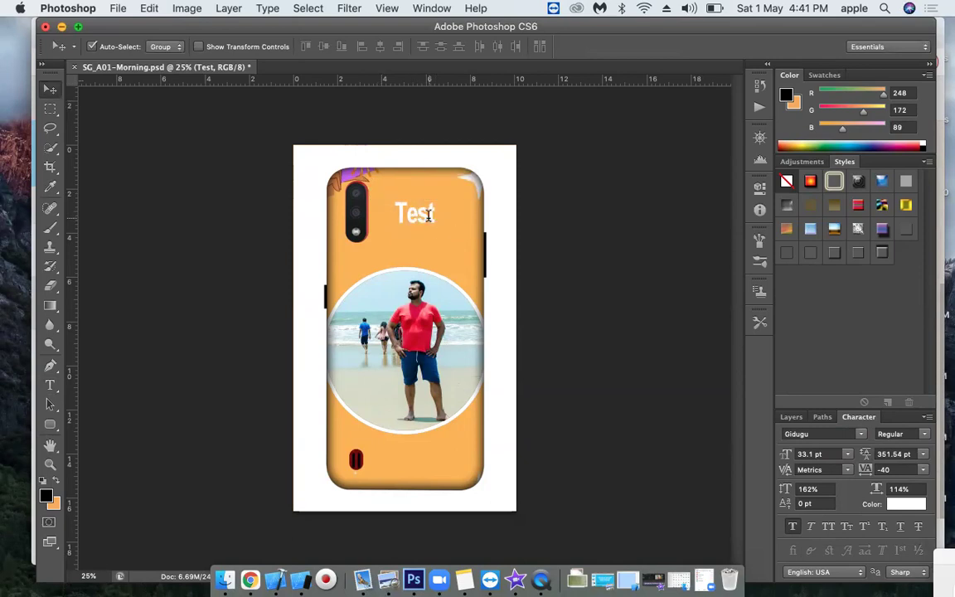
Step: Replace the "Test" text above the circular photo with "Modified"
key(t)
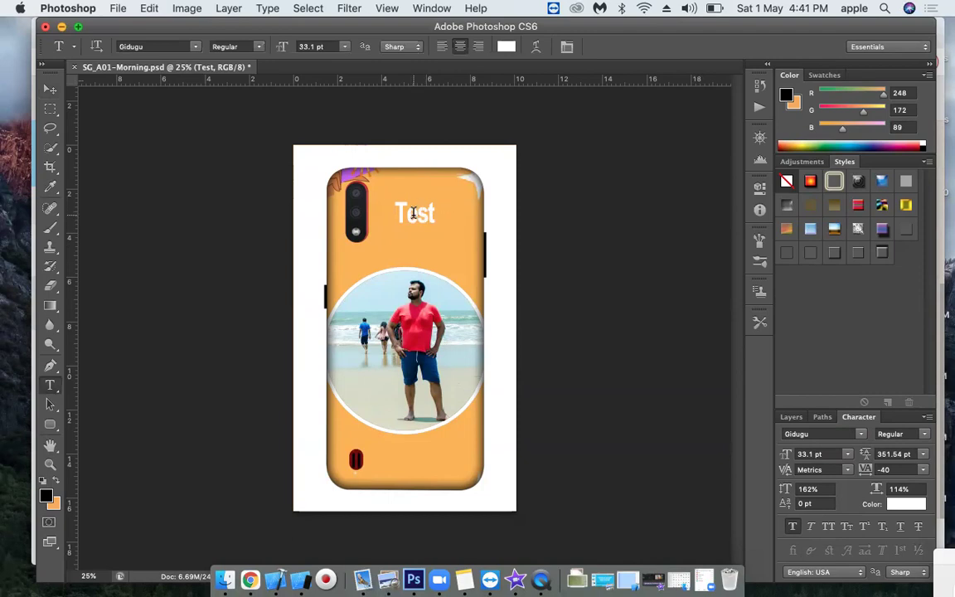
double_click(415, 211)
text(Modified)
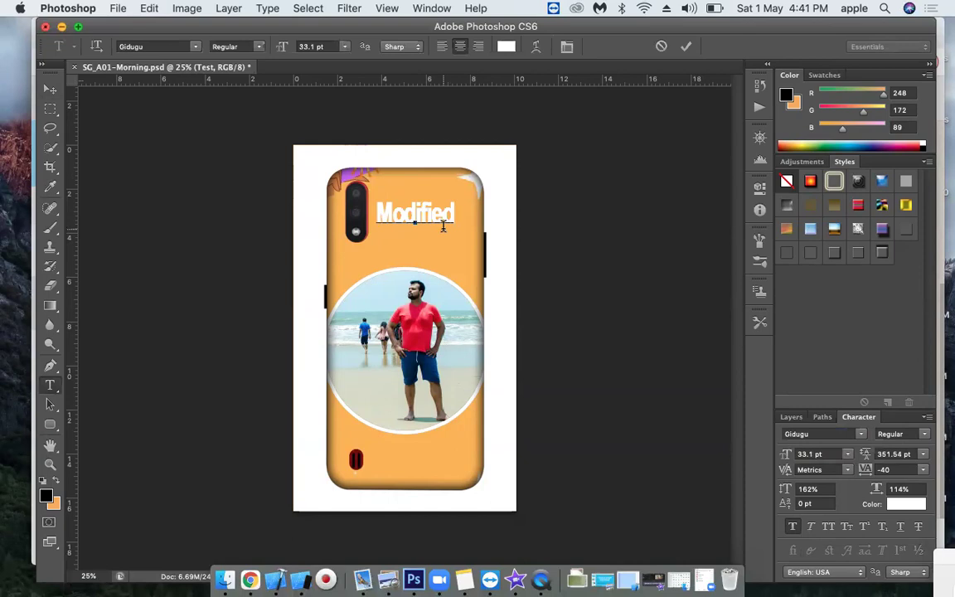
key(super)
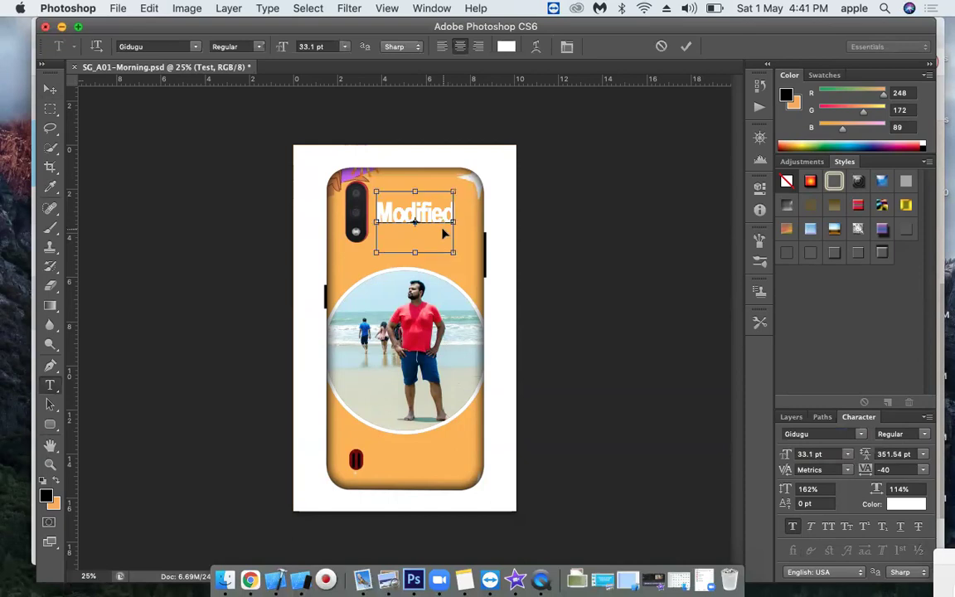
key(super)
key(super+Return)
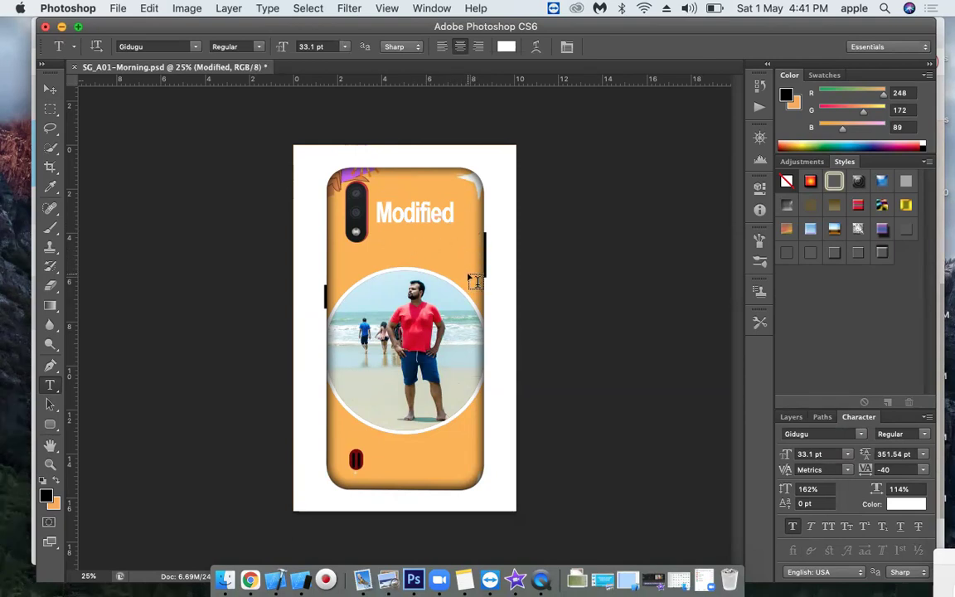
Step: Try to move the orange 0007 frame layer on the cover and undo the move
key(v)
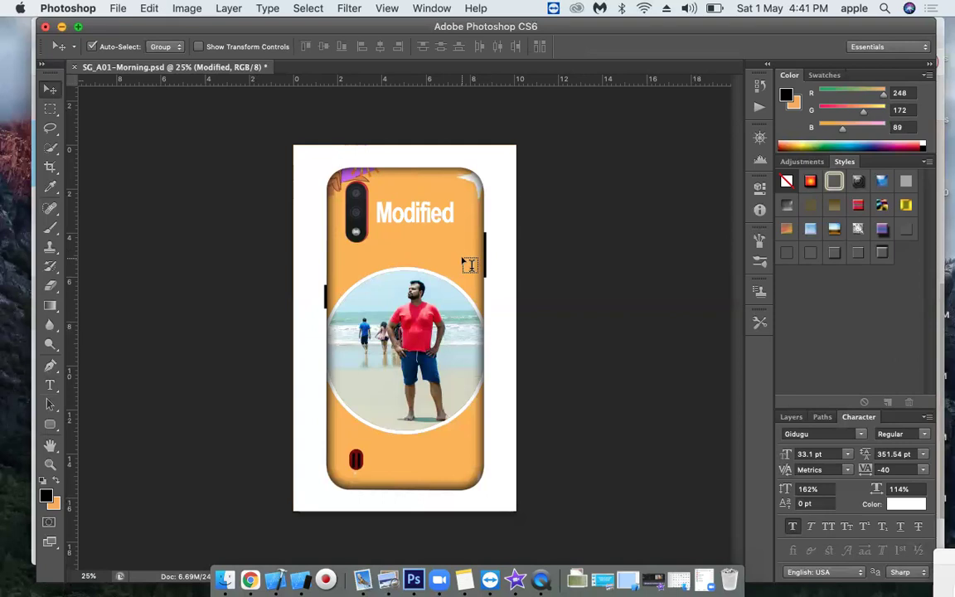
key(t)
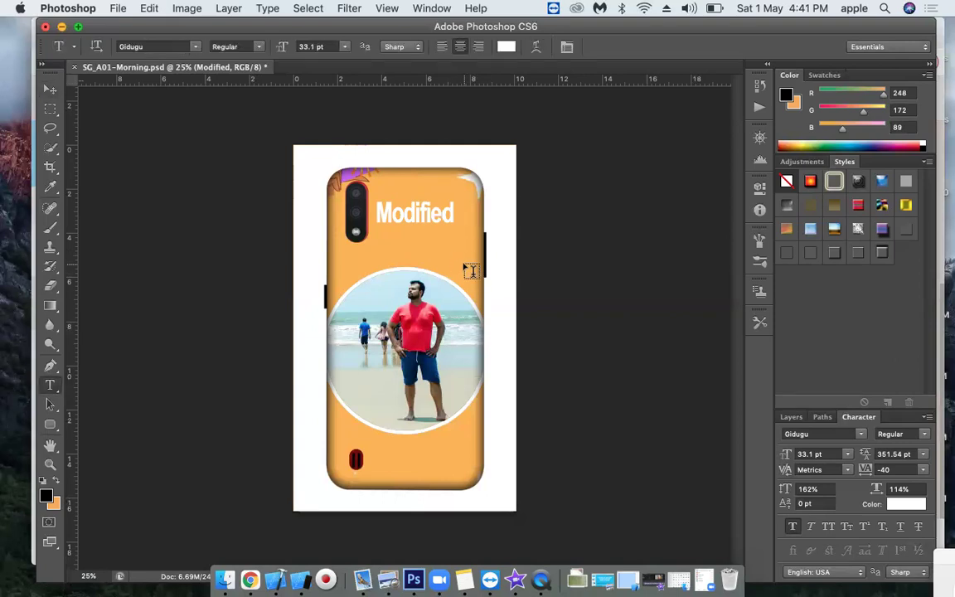
key(v)
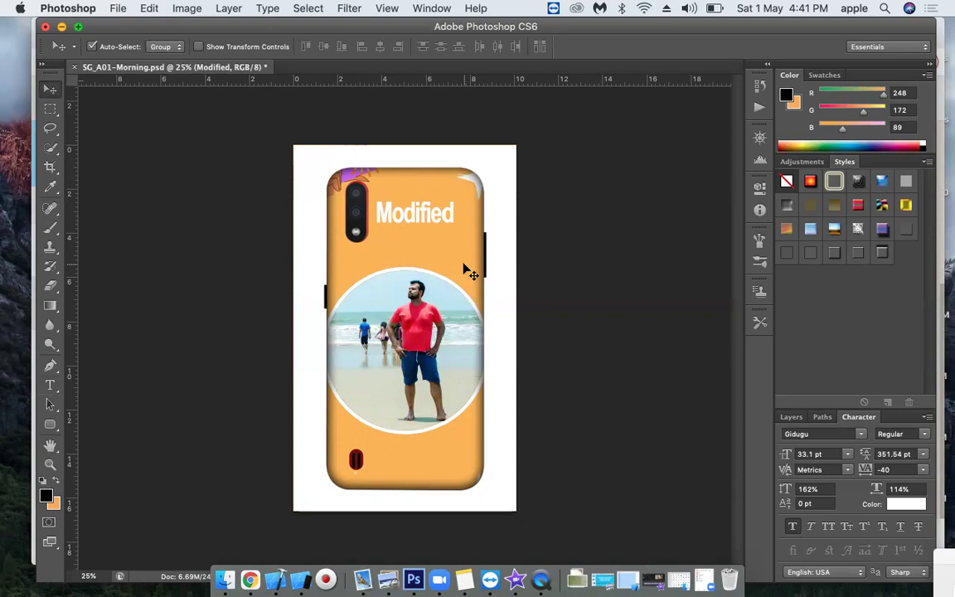
mouse_move(468, 271)
mouse_down()
mouse_move(439, 253)
mouse_move(473, 253)
mouse_up()
key(super+z)
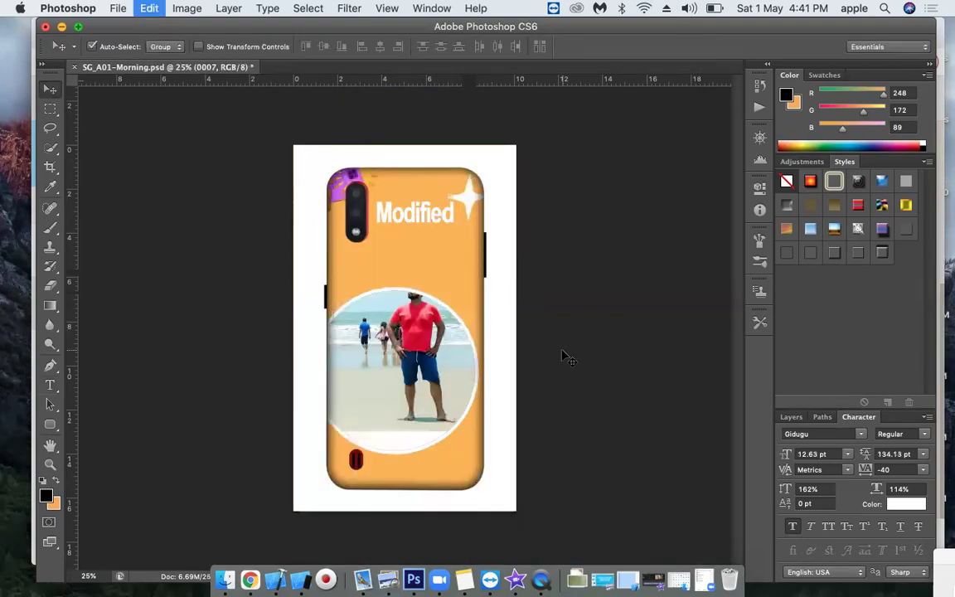
Step: Place an empty text layer on the orange area between the "Modified" text and the circular photo
key(t)
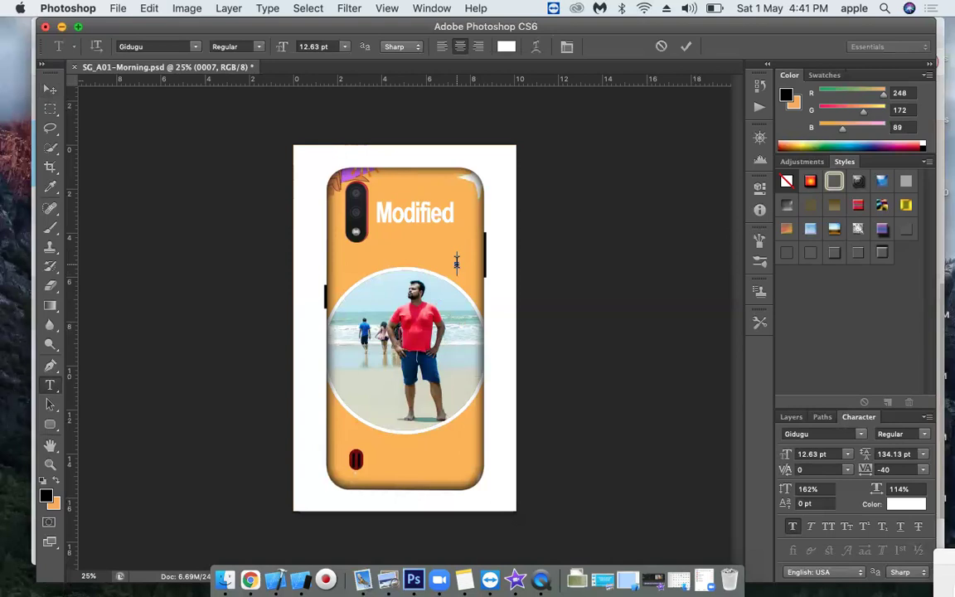
key(super+t)
key(Return)
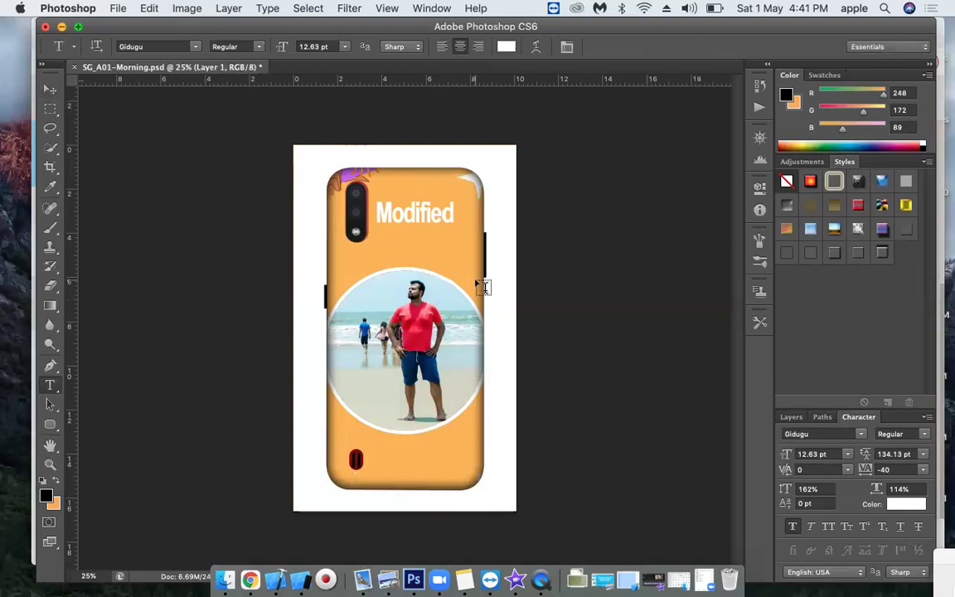
Step: Try removing the orange 0007 frame from the cover and undo the removal
key(v)
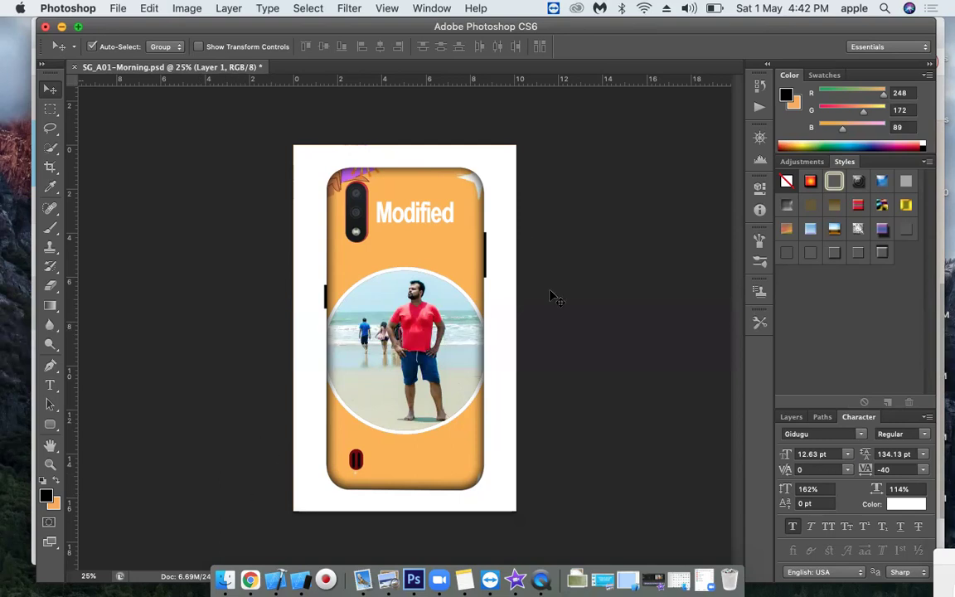
click(448, 250)
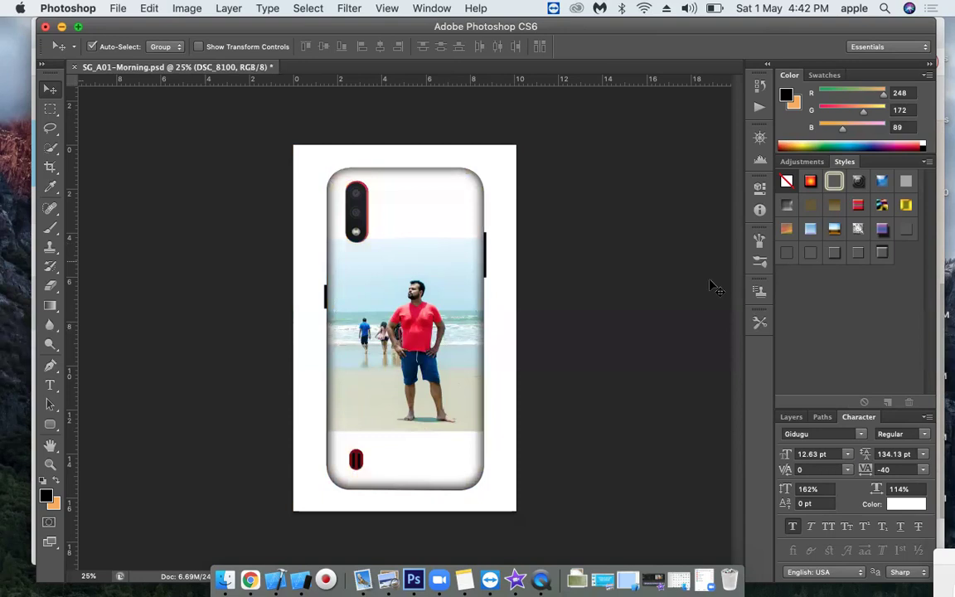
key(super+z)
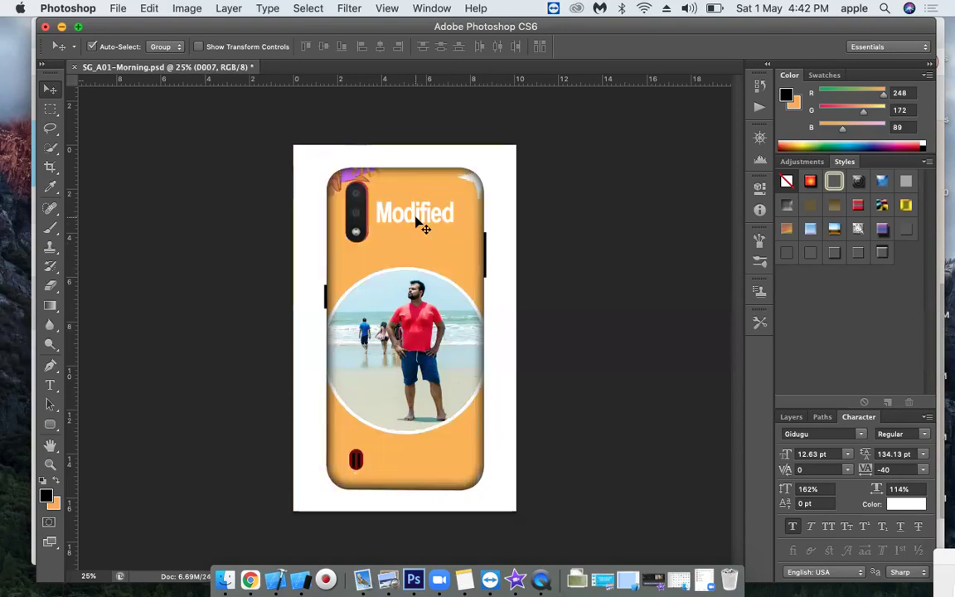
Step: Delete the empty text layer Layer 1 after checking which layer holds the "Modified" text, leaving that text visible
click(792, 417)
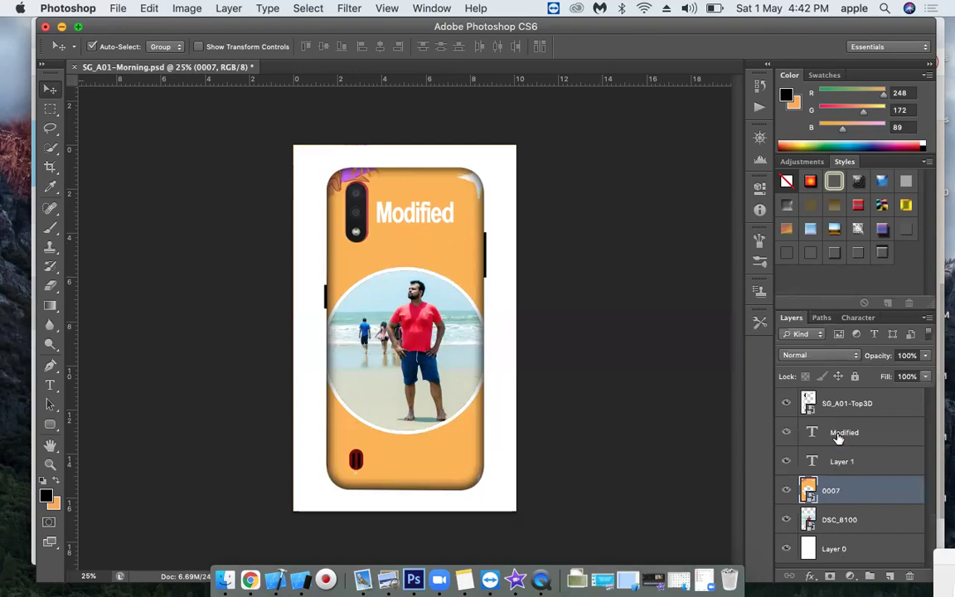
click(787, 435)
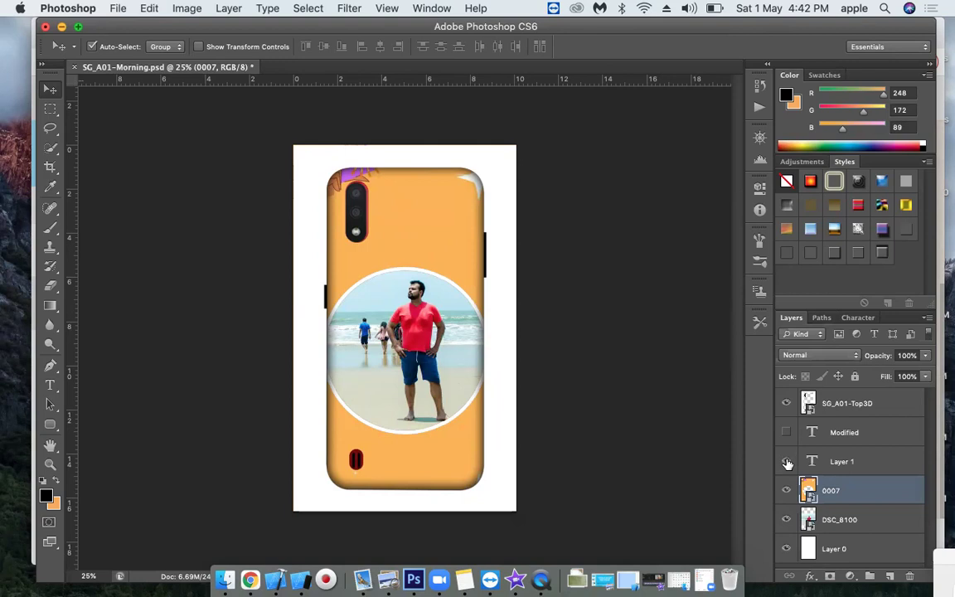
click(837, 461)
key(BackSpace)
click(787, 427)
click(786, 427)
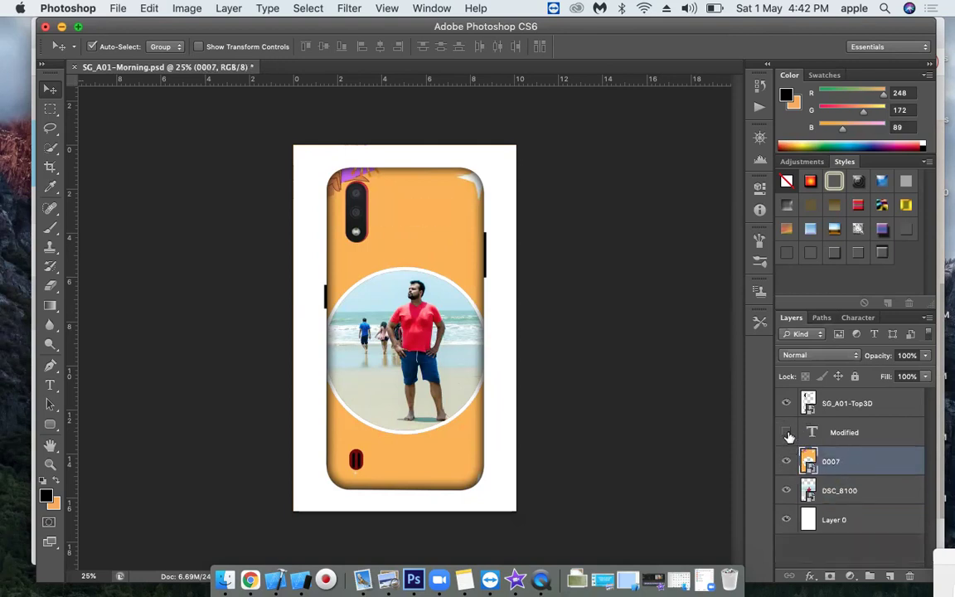
click(786, 432)
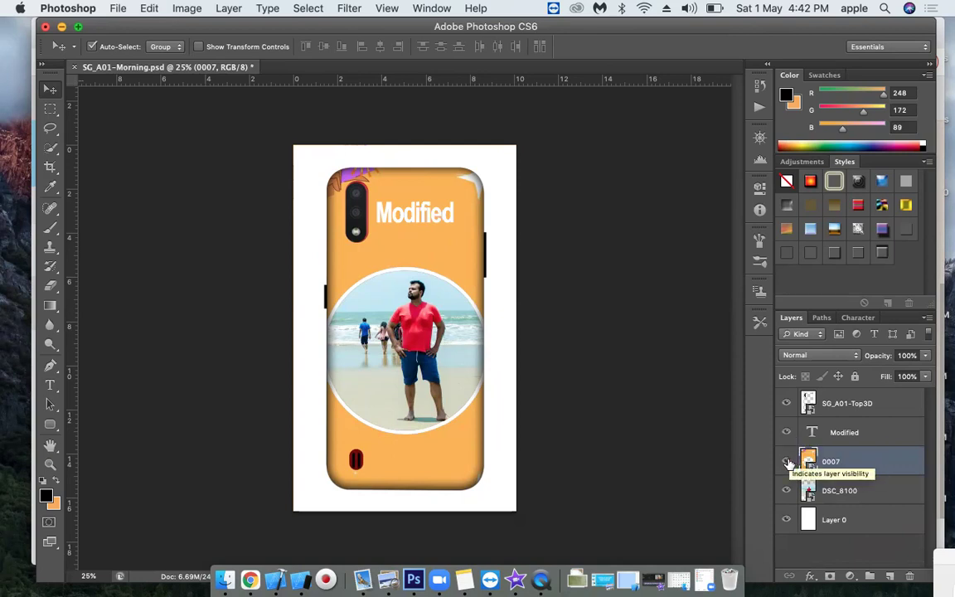
Step: Hide the 0007 frame layer, and search the computer for the MobileFrames folder and open it
click(787, 461)
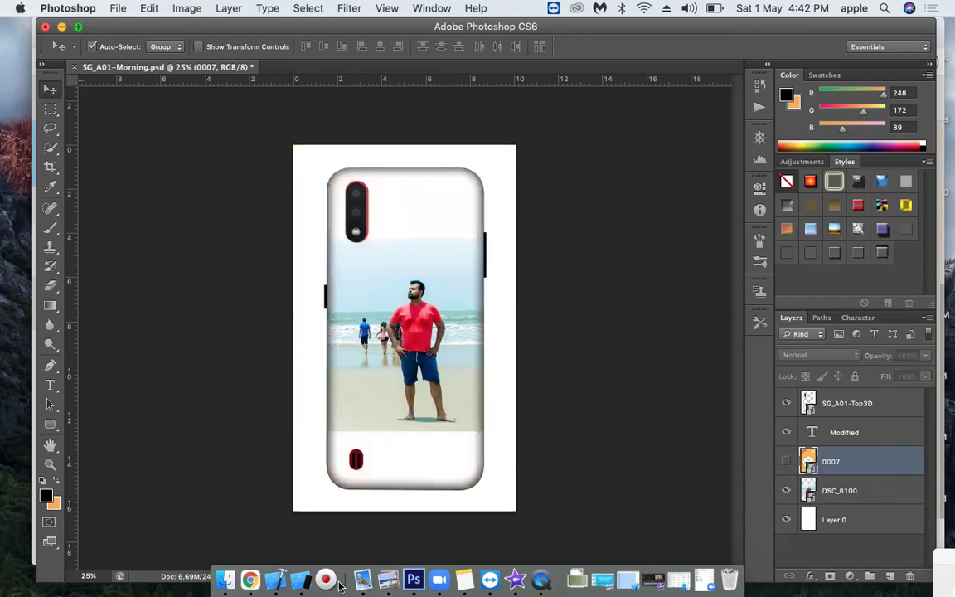
click(224, 579)
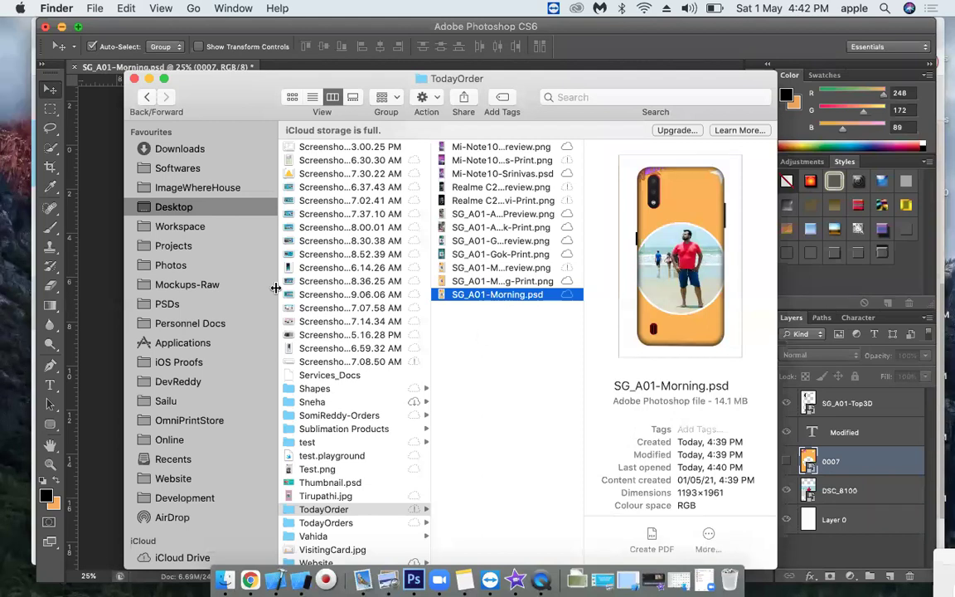
key(super+space)
text(mobilefra)
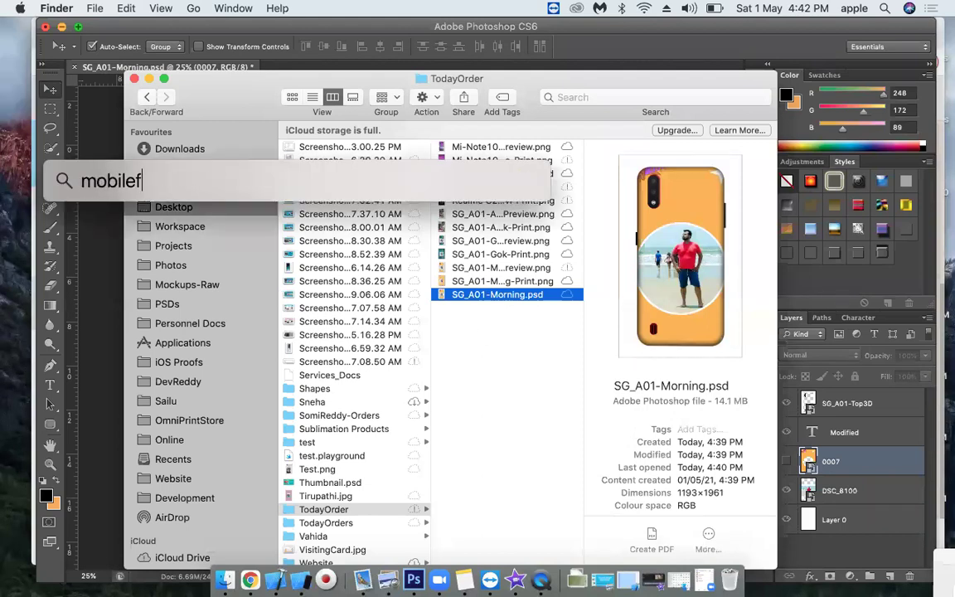
key(Down)
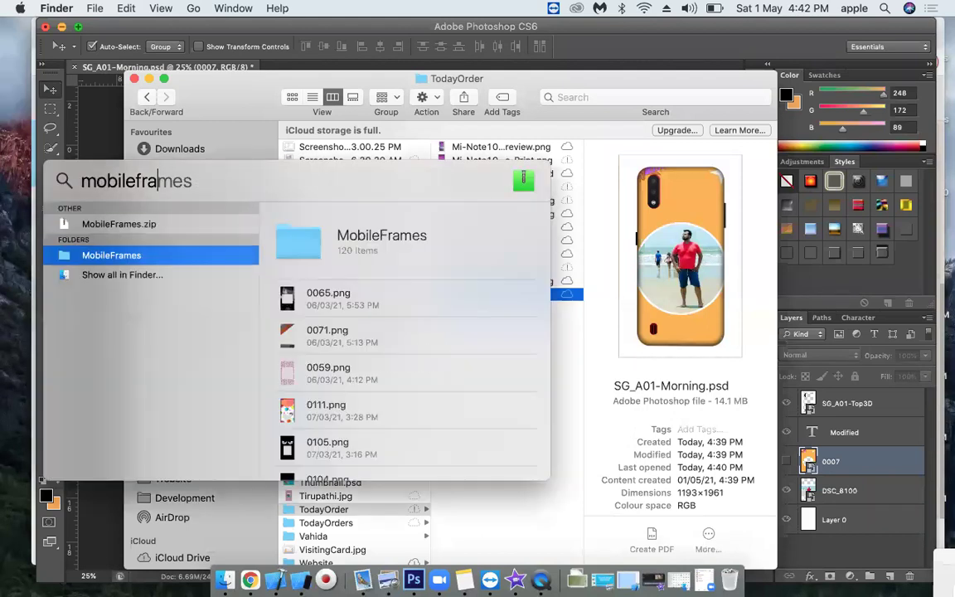
key(Return)
Step: Place the heart frame 0022.png from MobileFrames into the cover design and shift the DSC_8100 photo slightly right inside the heart
click(479, 356)
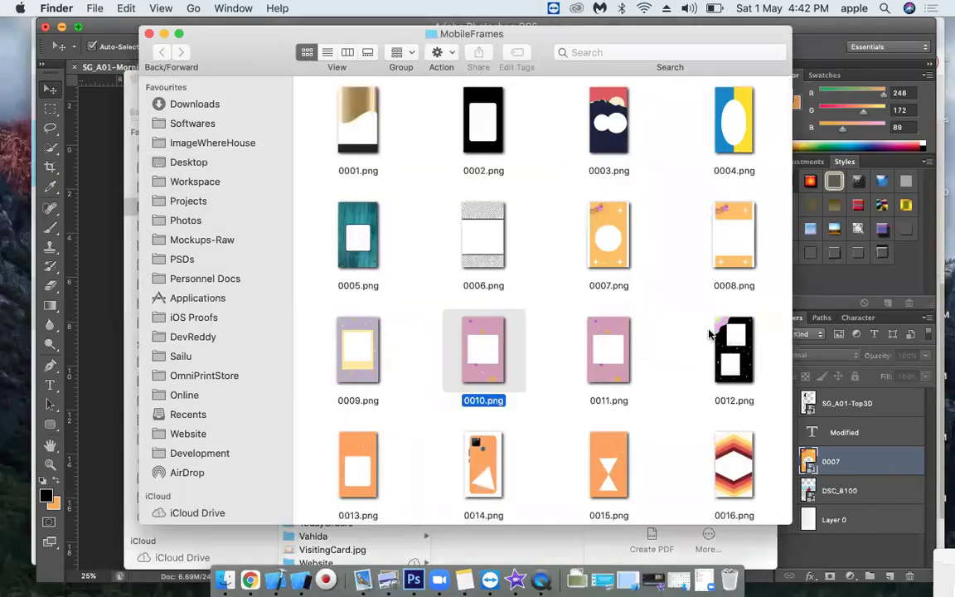
scroll(710, 335, down, 10)
scroll(709, 334, down, 2)
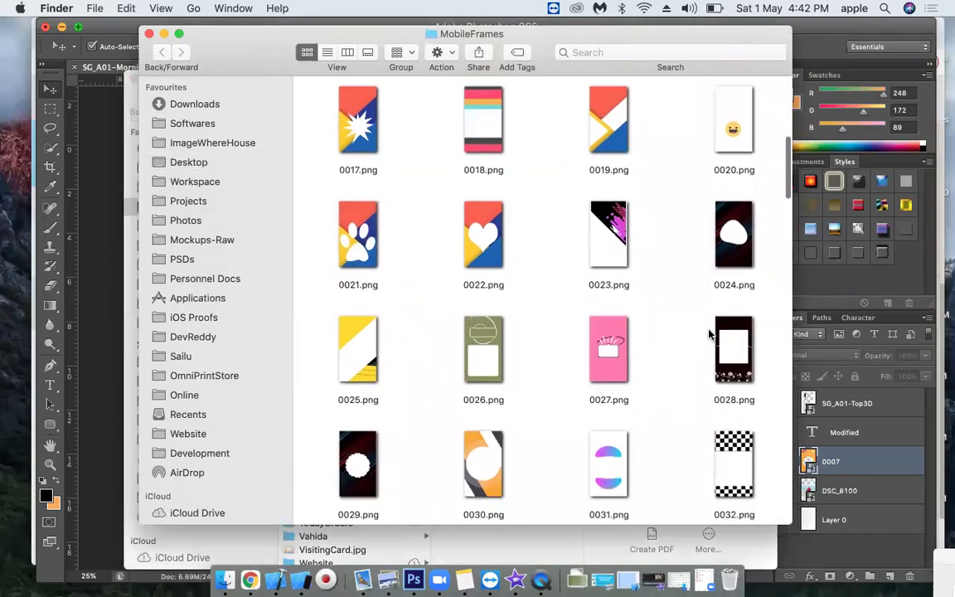
click(473, 226)
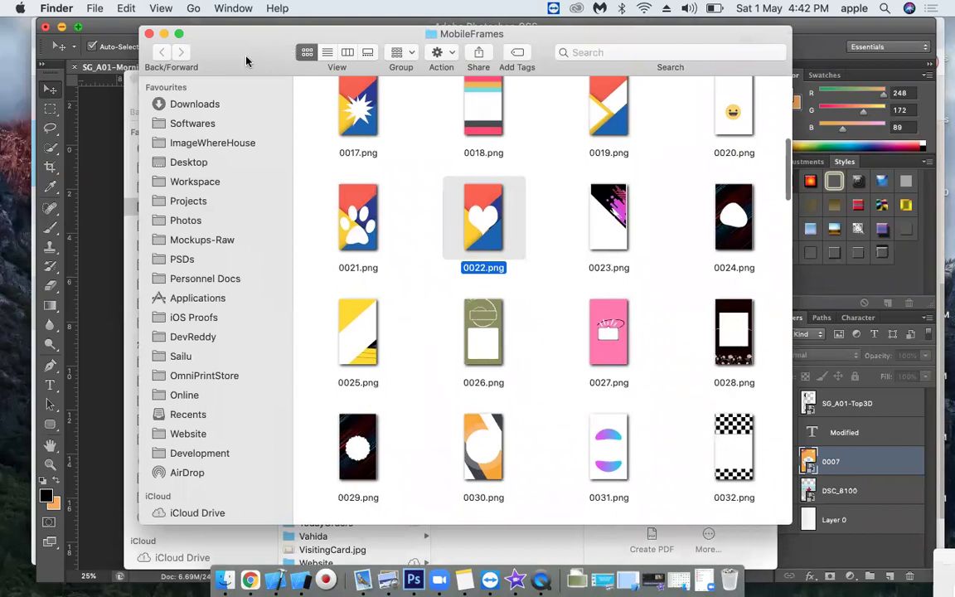
drag(246, 60, 192, 307)
click(130, 88)
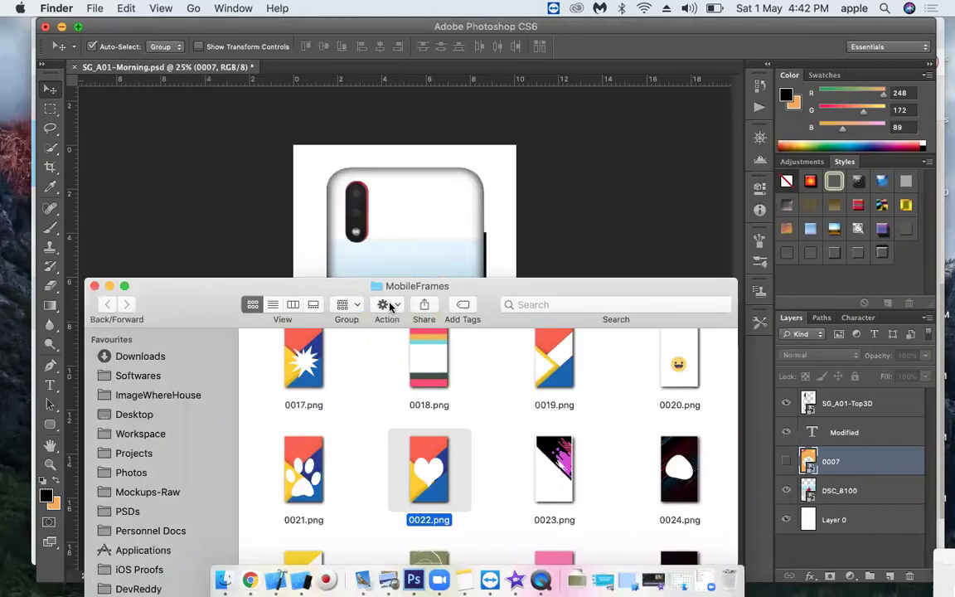
drag(429, 473, 456, 259)
key(Return)
mouse_move(412, 376)
mouse_down()
mouse_move(397, 390)
mouse_move(434, 389)
mouse_move(429, 375)
mouse_up()
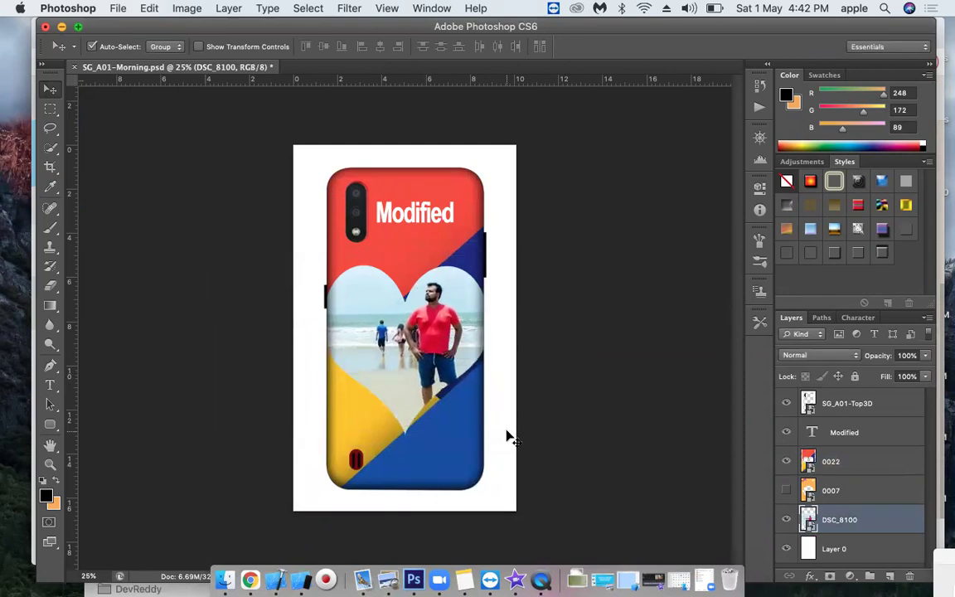
Step: Hide the SG_A01-Top3D layer and delete the "Modified" text layer
click(786, 402)
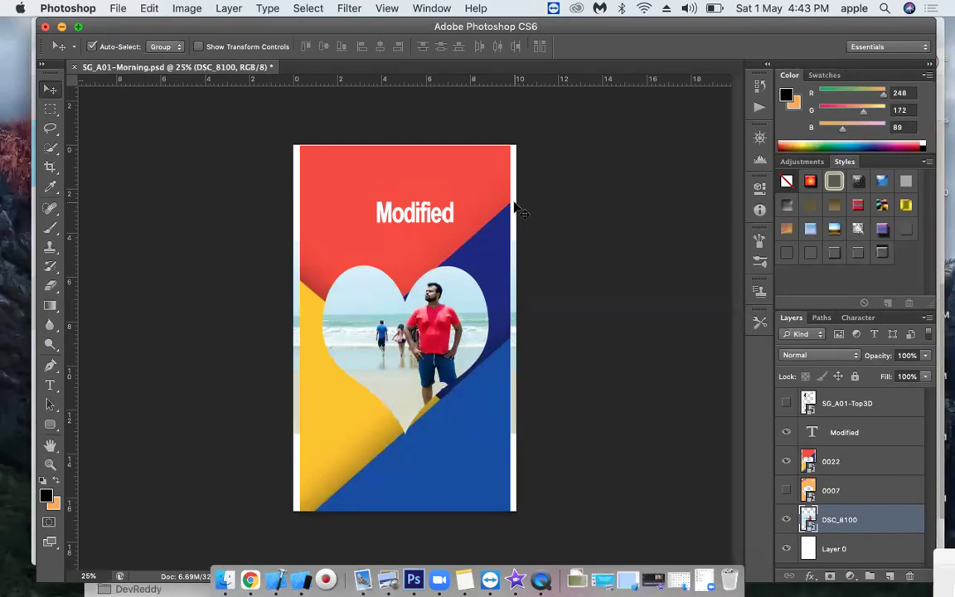
click(406, 207)
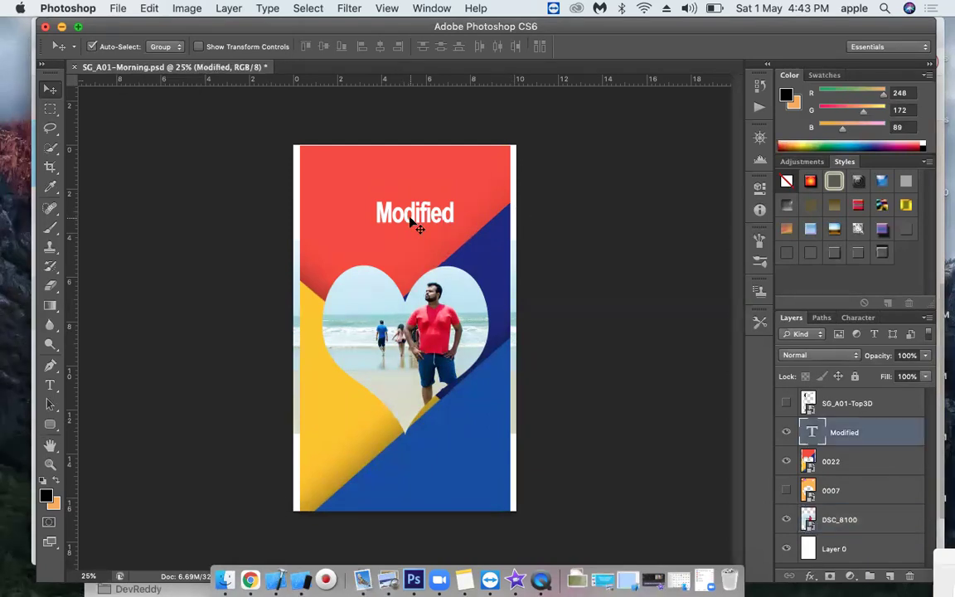
key(Delete)
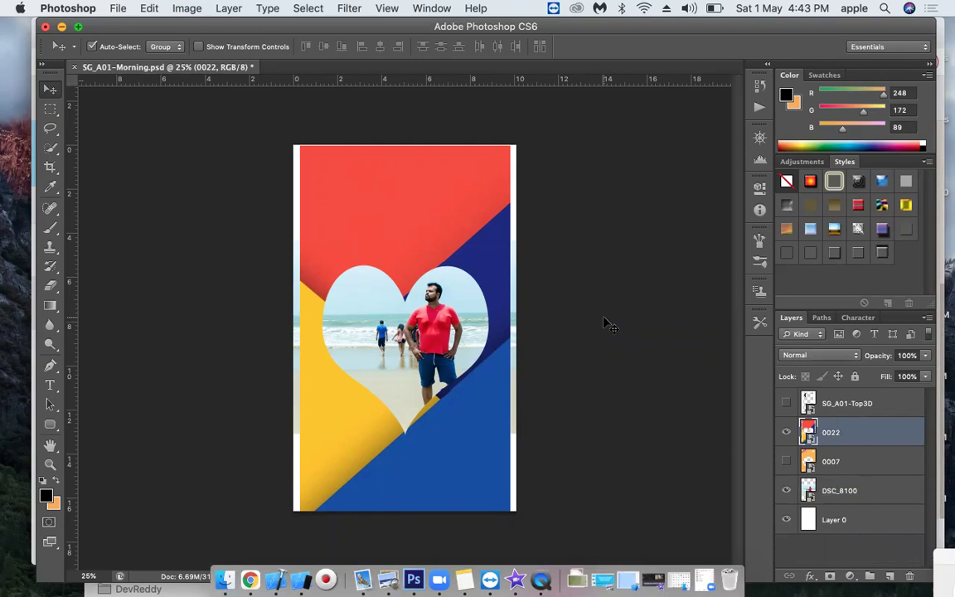
Step: Rasterize the 0022 heart frame layer
key(m)
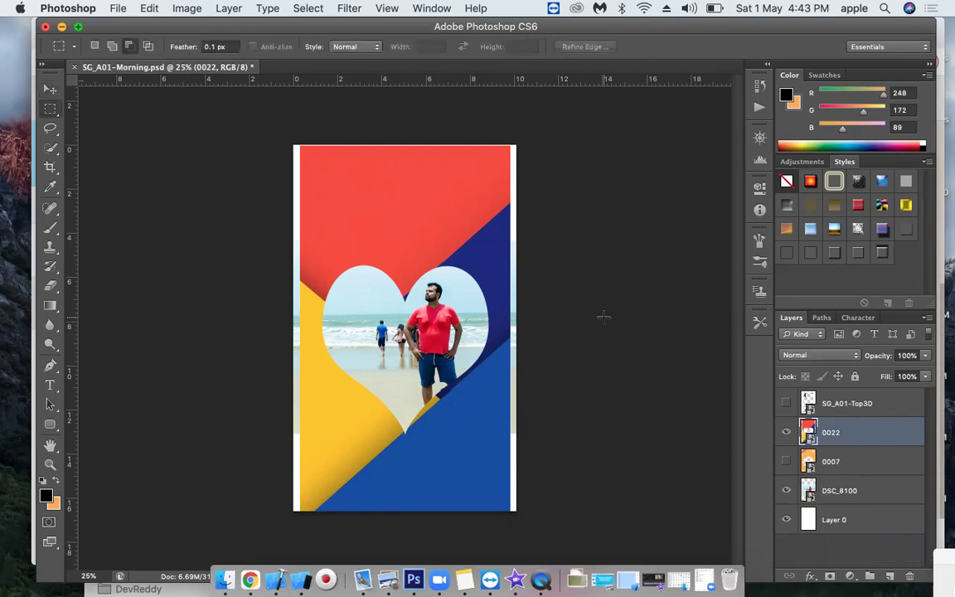
right_click(843, 434)
click(803, 433)
right_click(849, 437)
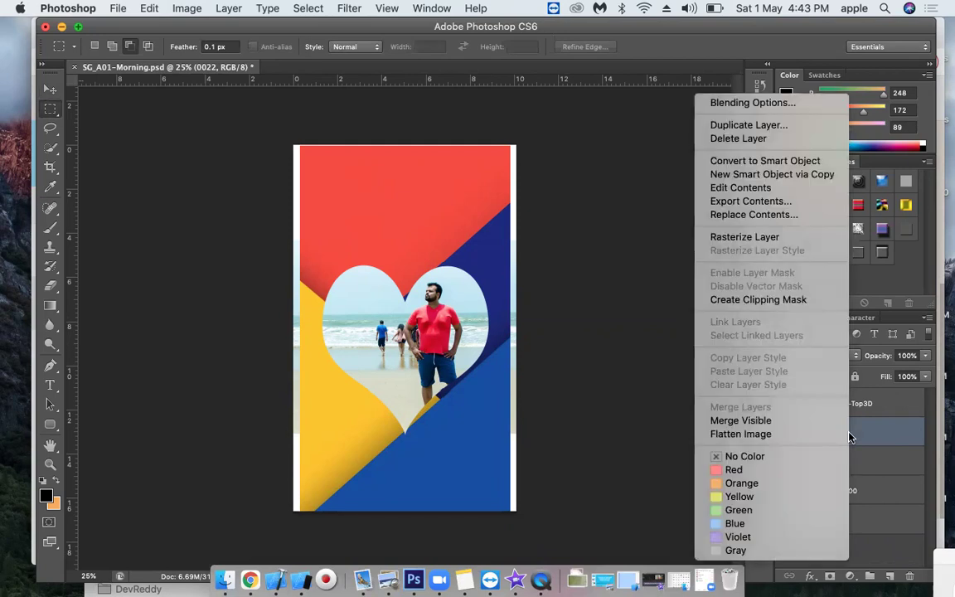
click(744, 237)
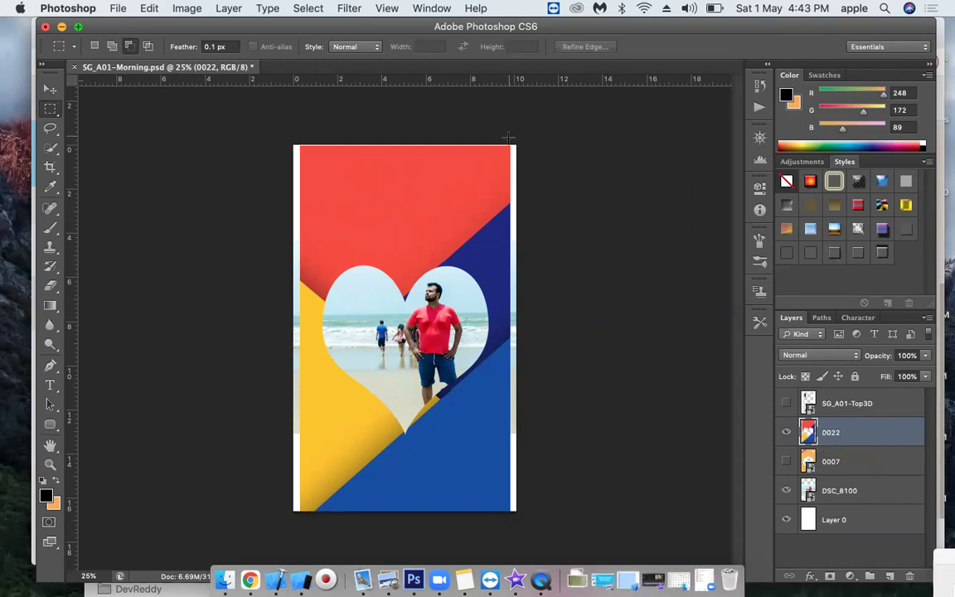
Step: Stretch a thin strip of the 0022 frame's right edge outward to cover the white margin up to the canvas edge
drag(505, 137, 513, 512)
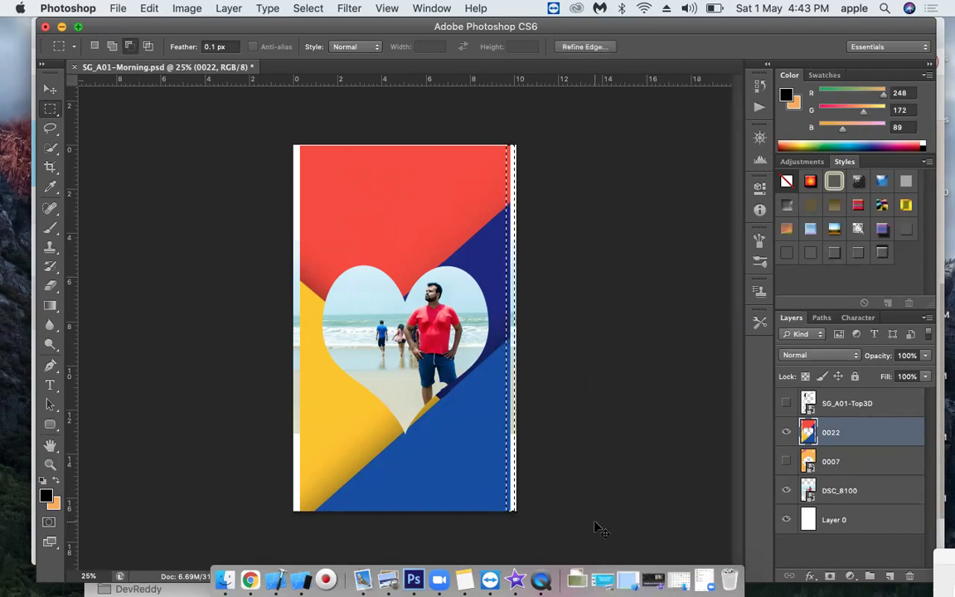
key(super+t)
drag(511, 331, 536, 330)
key(Return)
key(super+d)
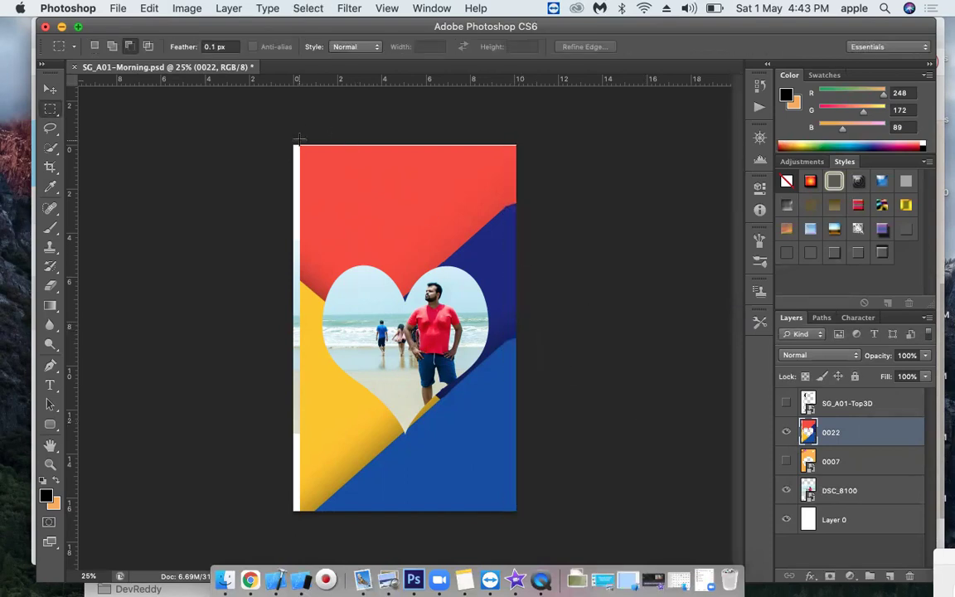
Step: Stretch a thin strip of the 0022 frame's left edge outward to cover the white margin
drag(296, 141, 302, 545)
key(super+t)
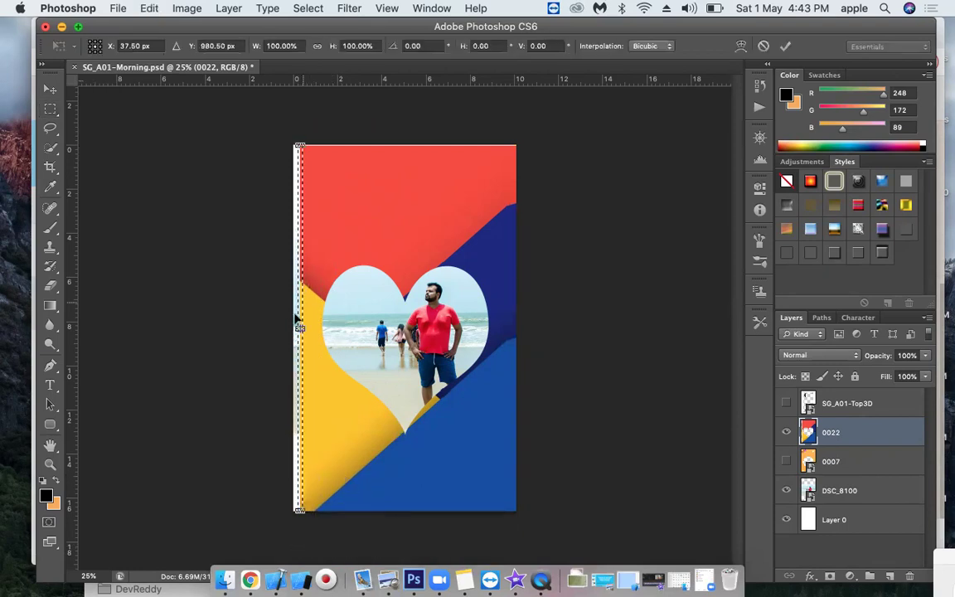
drag(298, 328, 291, 328)
key(Return)
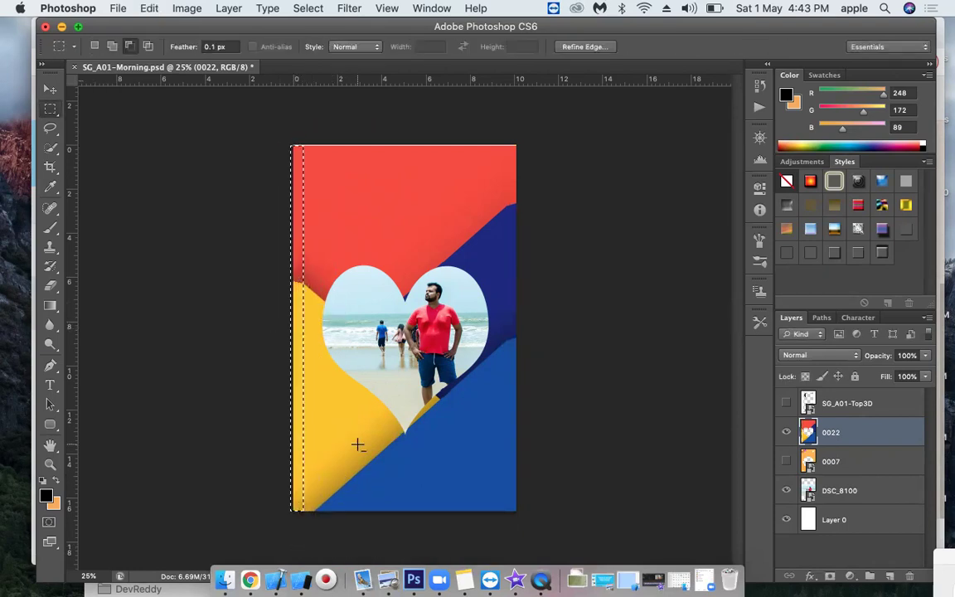
key(super+d)
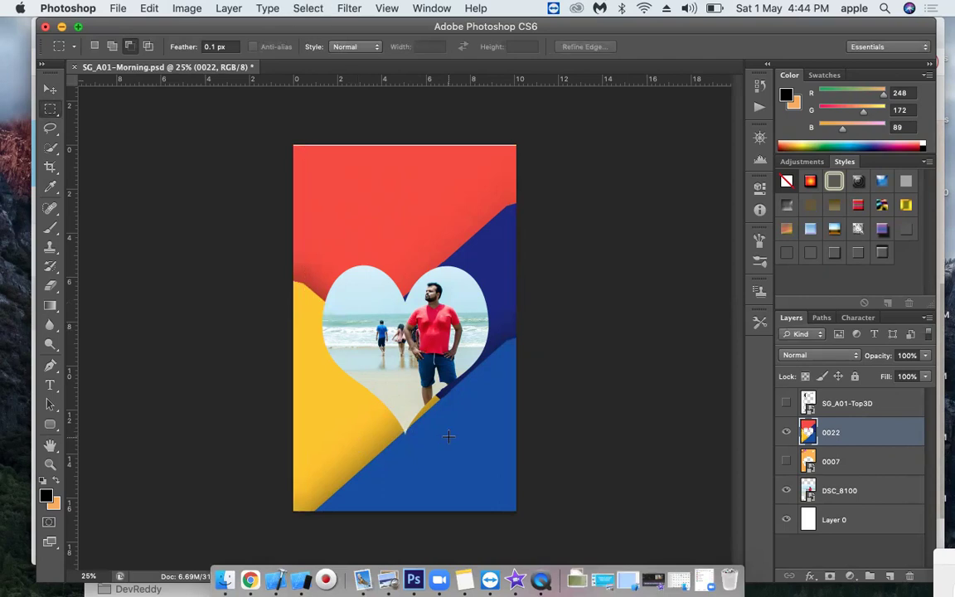
Step: Try moving the 0022 heart frame slightly down the canvas and undo the move
key(v)
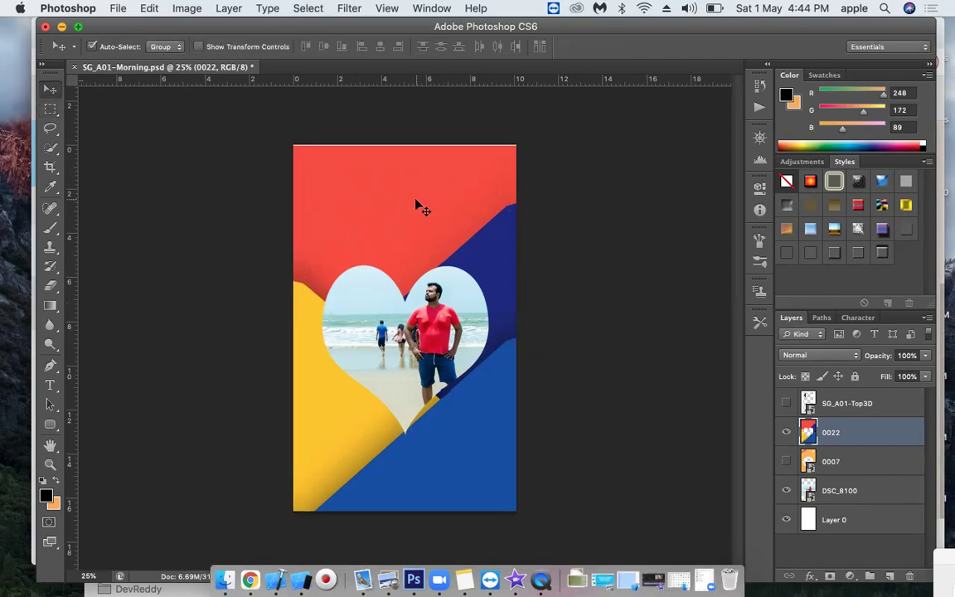
drag(417, 200, 417, 209)
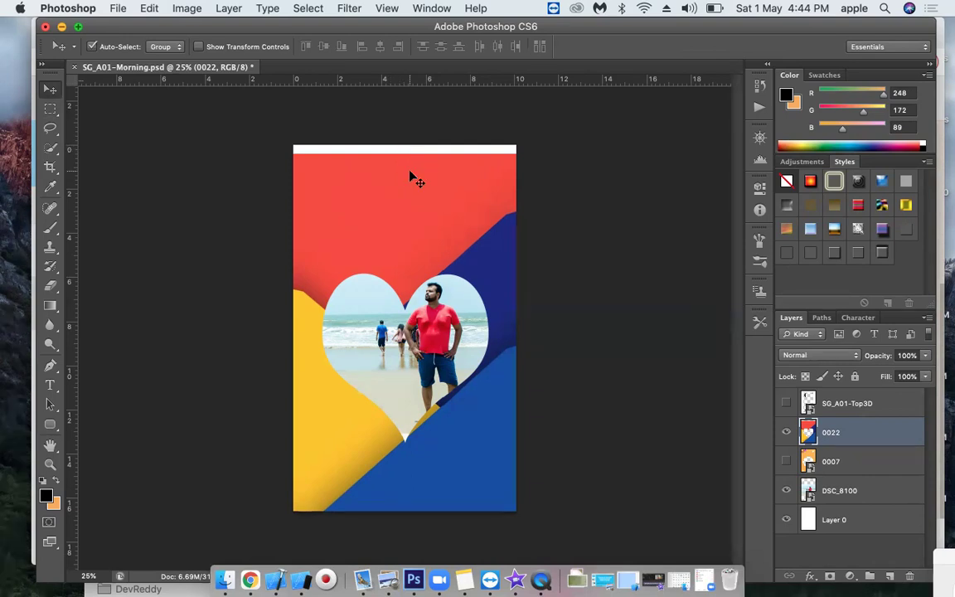
key(ctrl+z)
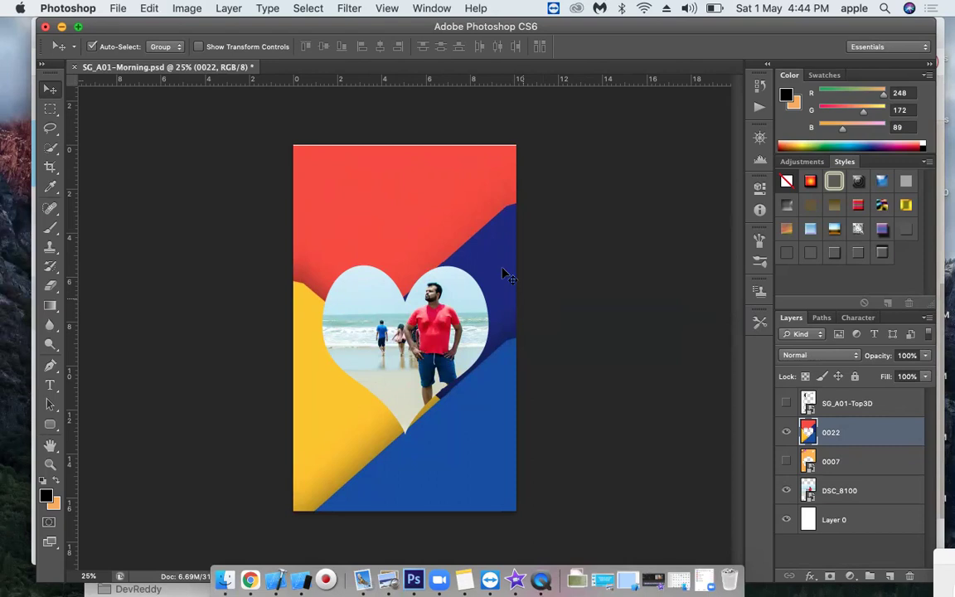
Step: Preview the heart design inside the SG_A01-Top3D phone overlay with layer 0007 hidden, and hide the overlay again
click(786, 403)
click(786, 460)
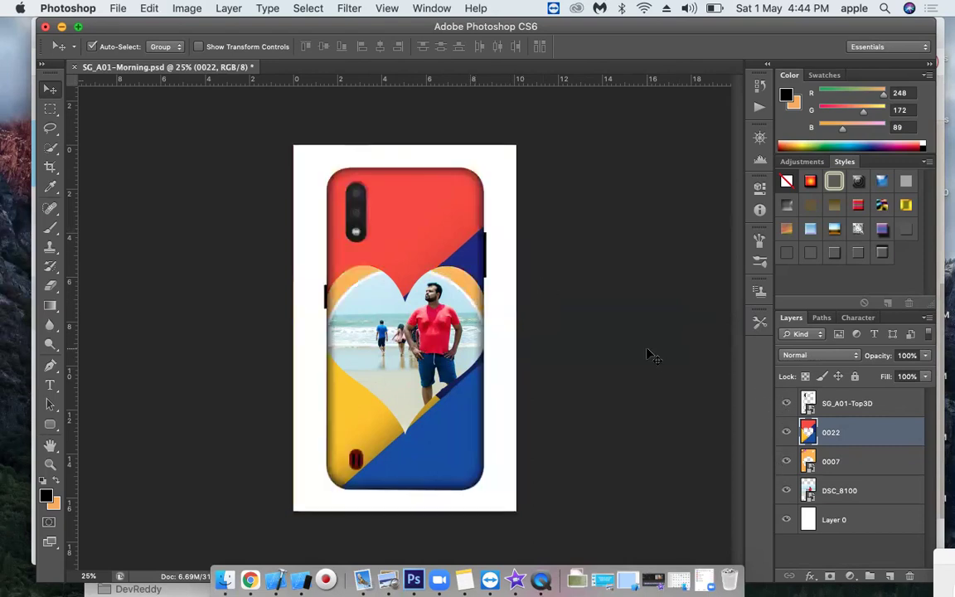
click(786, 460)
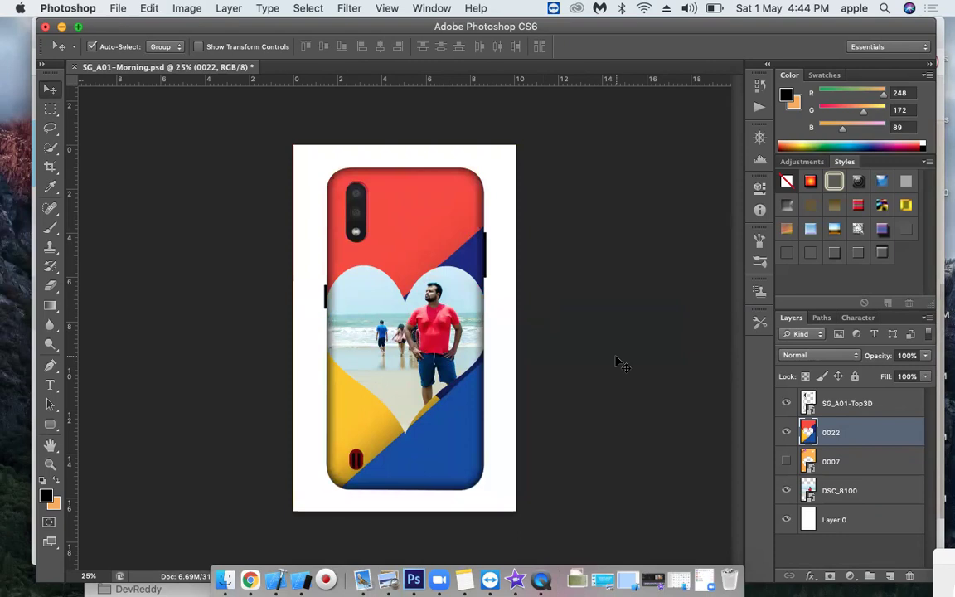
click(786, 403)
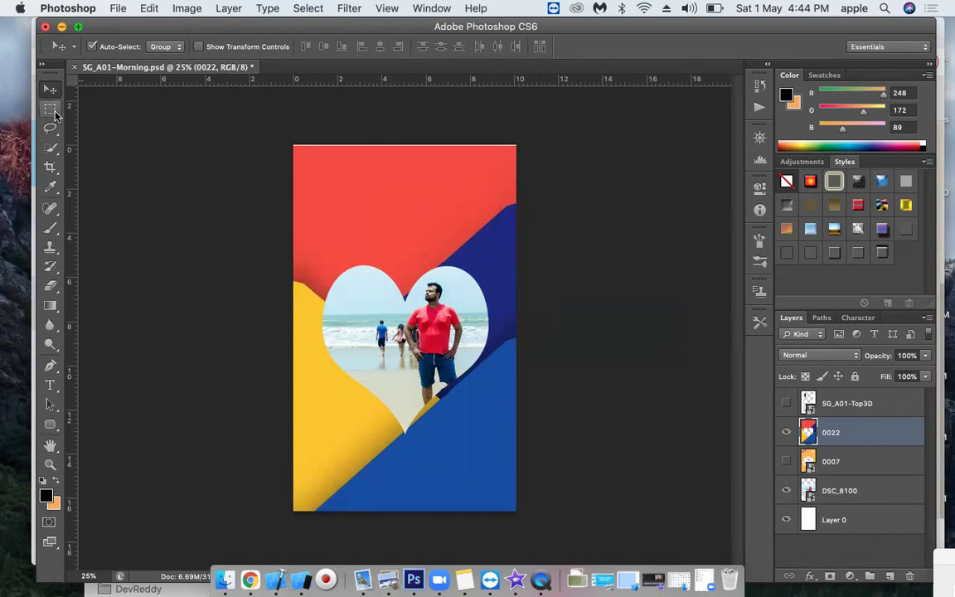
Step: Undo the edge stretches on both sides of the 0022 frame and clear the selection
key(super+alt+z)
key(super+alt+z)
key(super+alt+z)
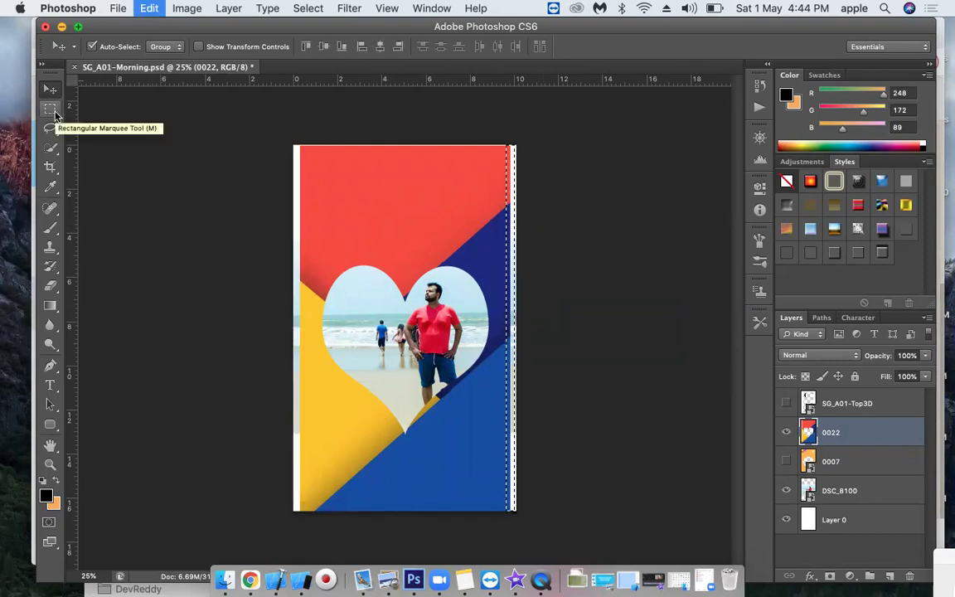
key(super+d)
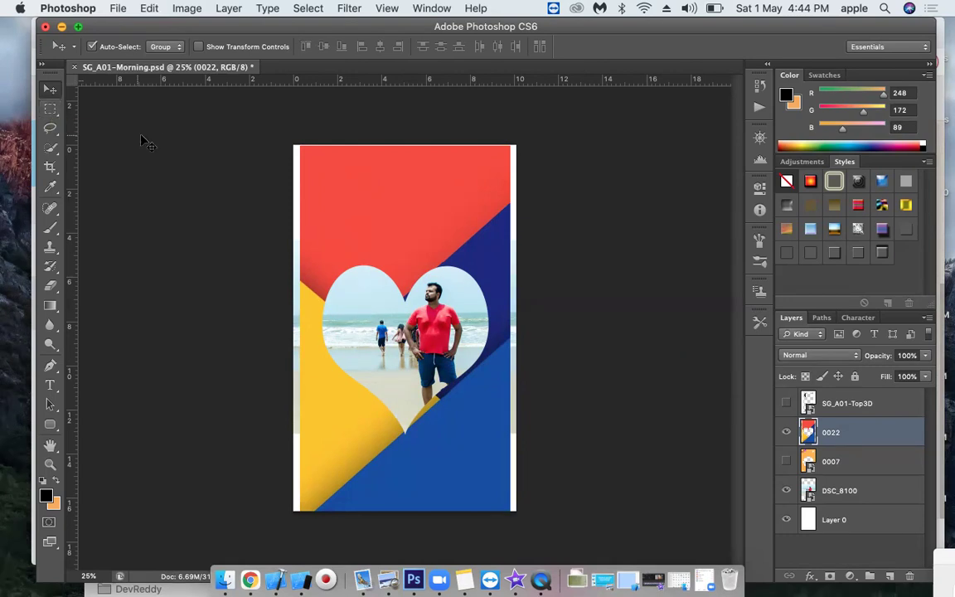
Step: Select a thin strip along the 0022 frame's left edge and stretch it past the canvas edge to fill the white margin
click(49, 109)
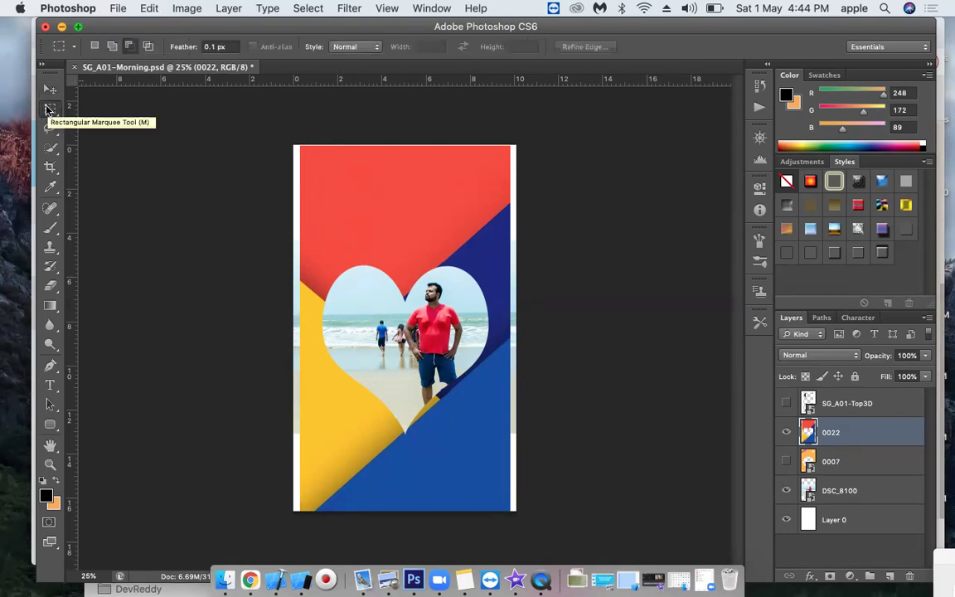
drag(296, 145, 307, 512)
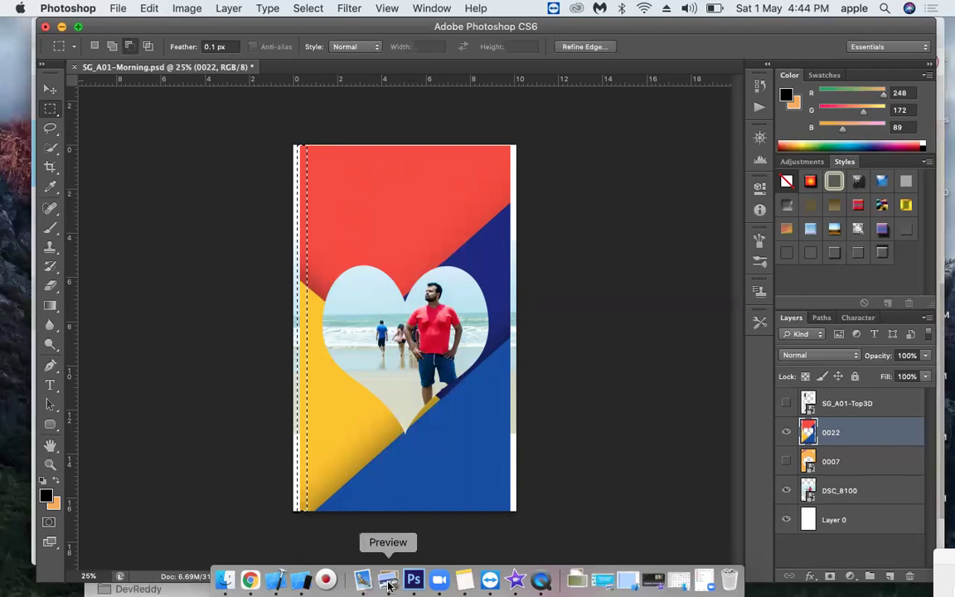
key(super+t)
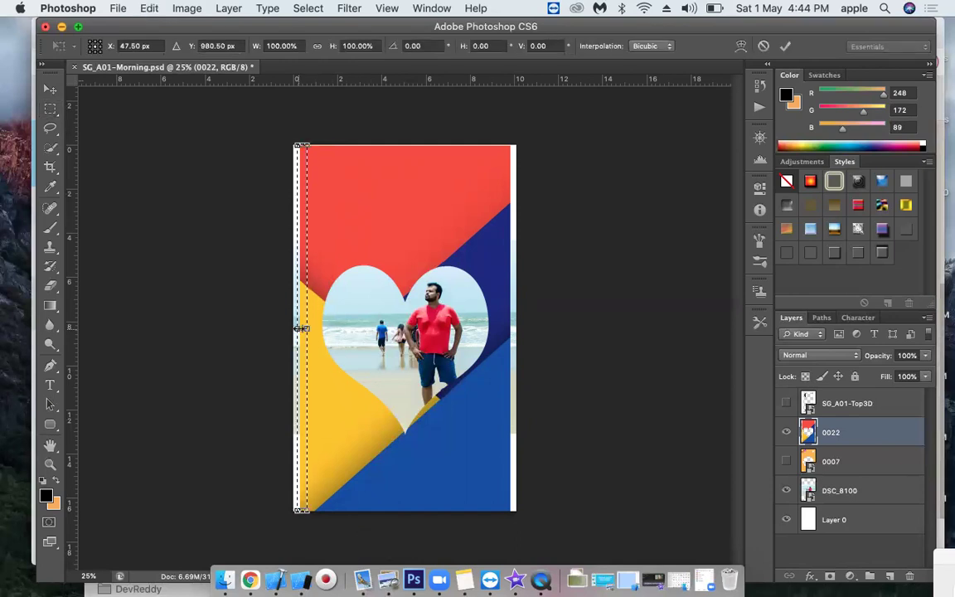
drag(301, 328, 277, 330)
key(Return)
key(super+d)
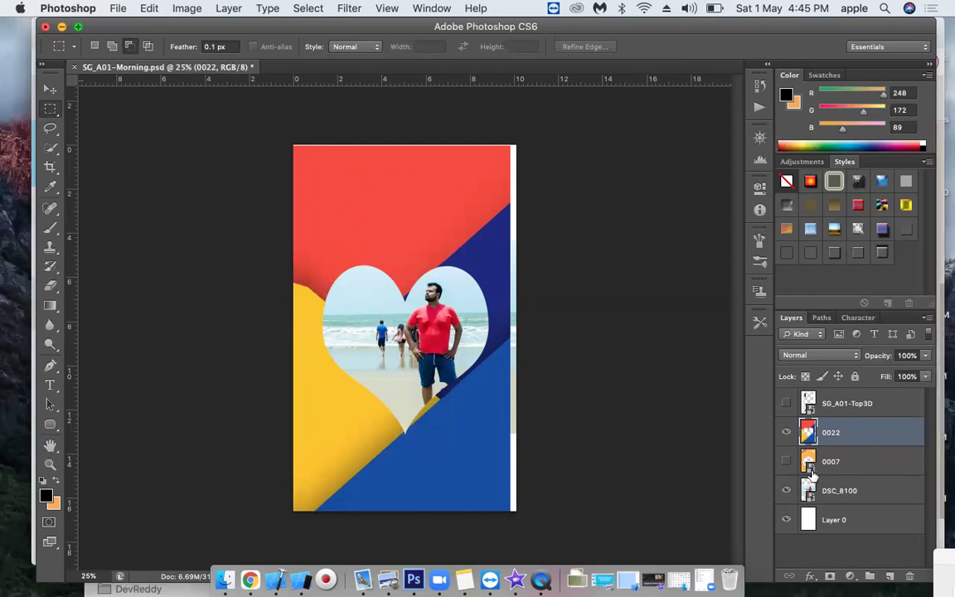
Step: Hide layer 0022, show layer 0007 and move the 0007 frame down and to the left
click(785, 431)
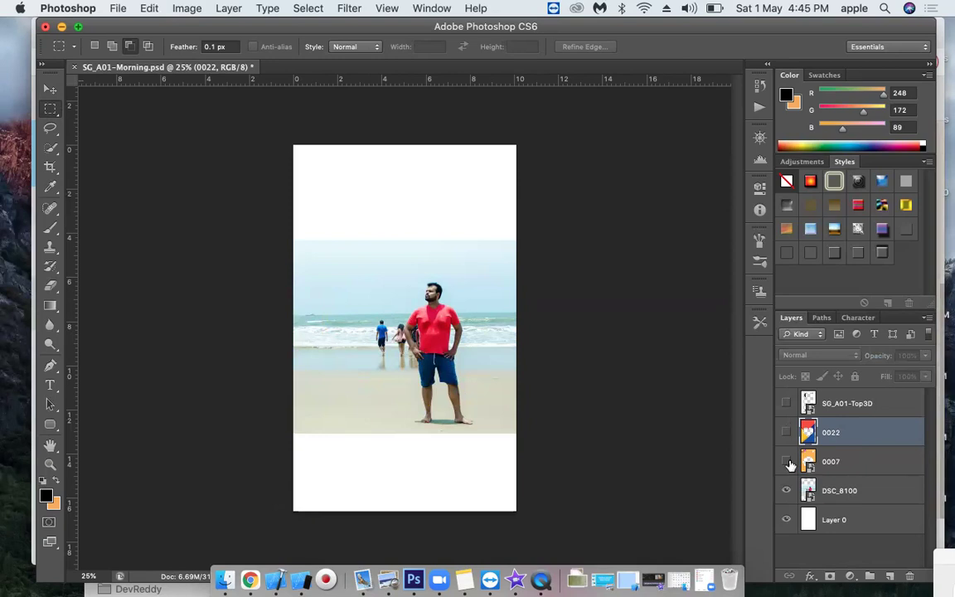
click(786, 461)
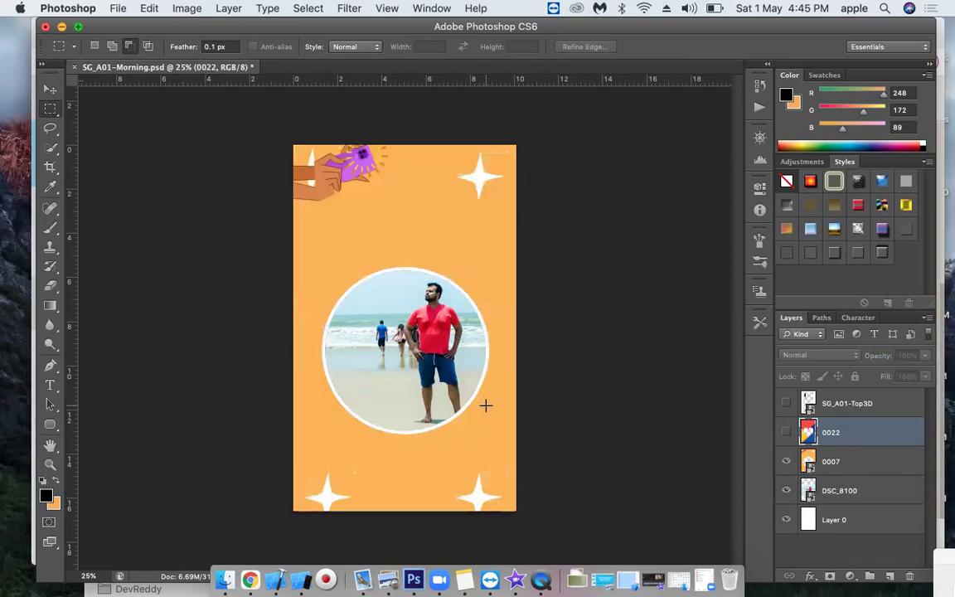
key(v)
click(462, 421)
drag(462, 421, 430, 458)
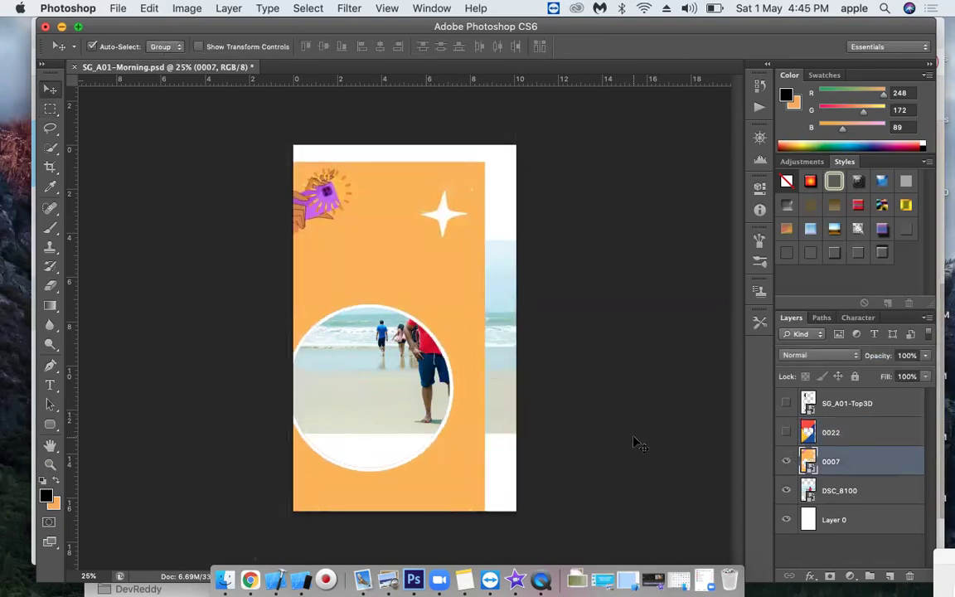
Step: Try selecting a strip along the 0007 frame's right edge, and undo both the selection and the frame's move
right_click(835, 461)
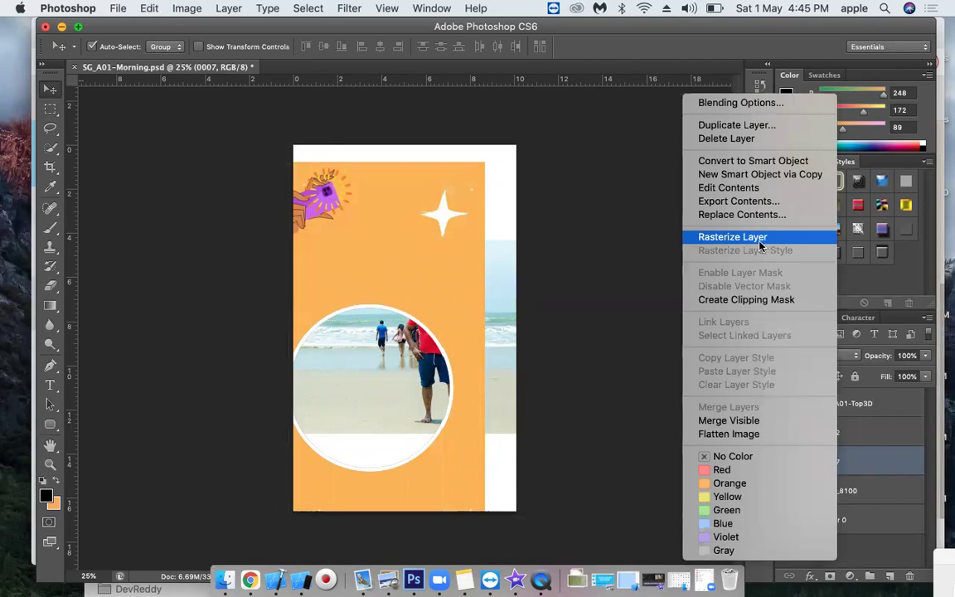
click(498, 248)
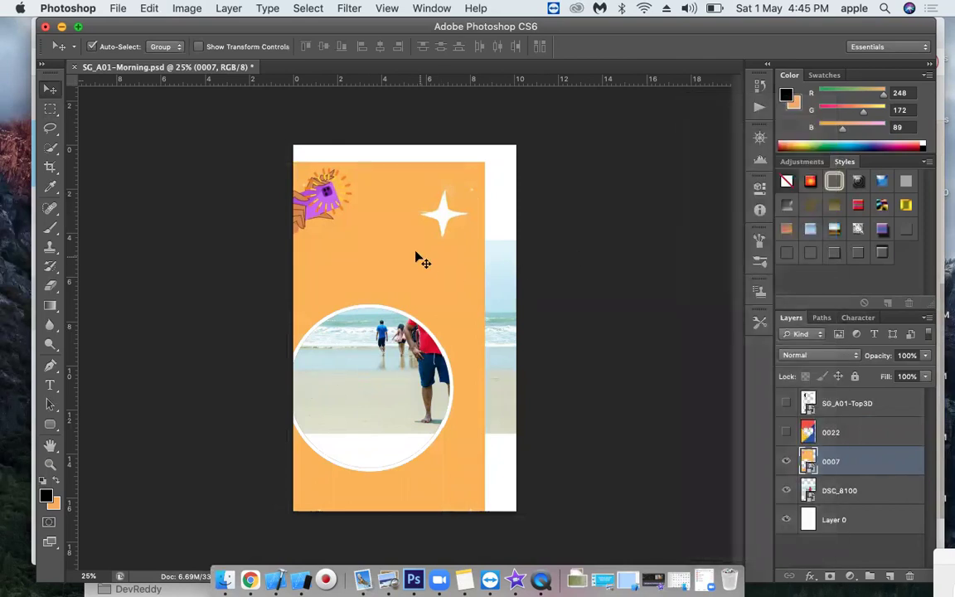
click(50, 109)
drag(473, 158, 489, 510)
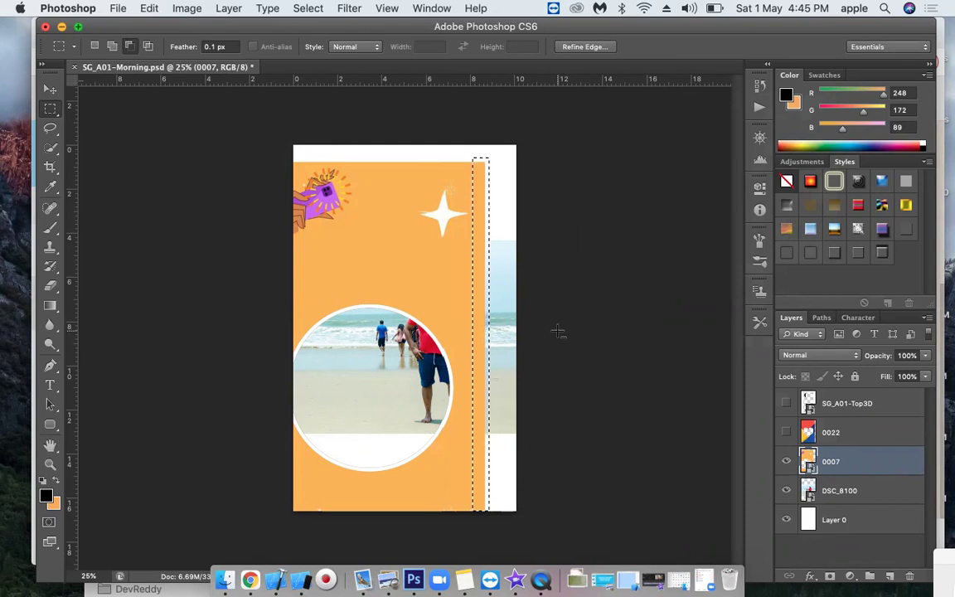
key(super+z)
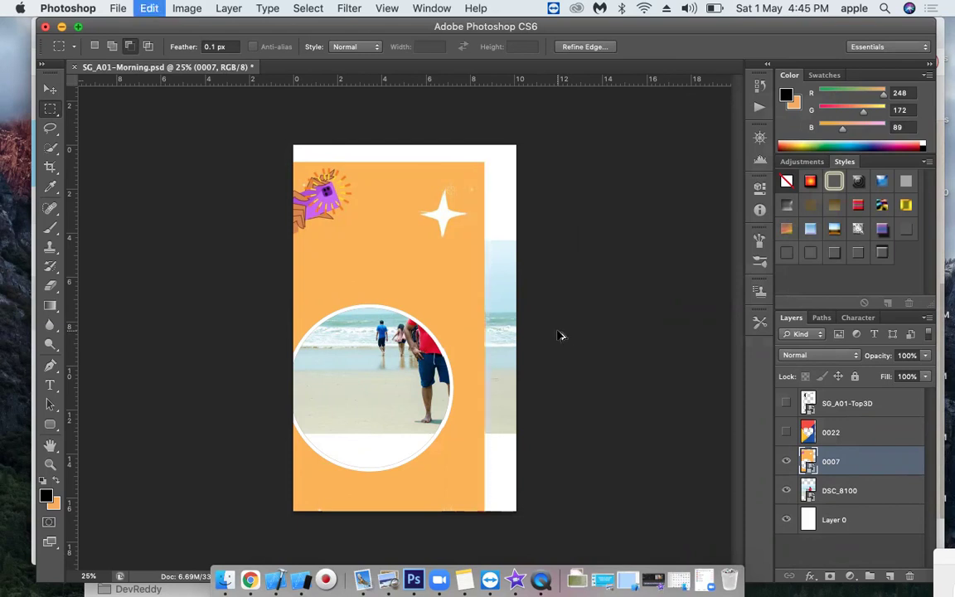
key(super+alt+z)
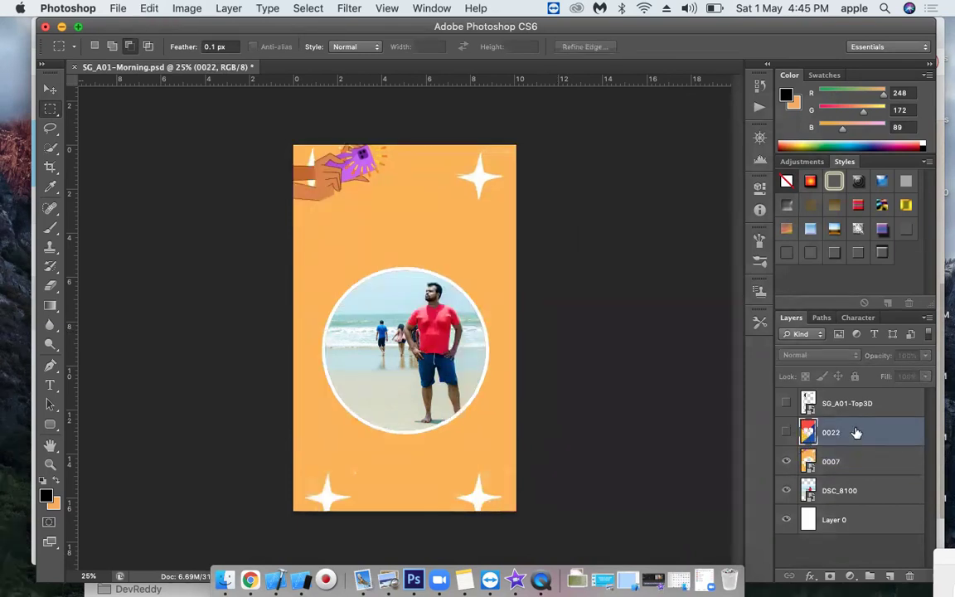
right_click(826, 432)
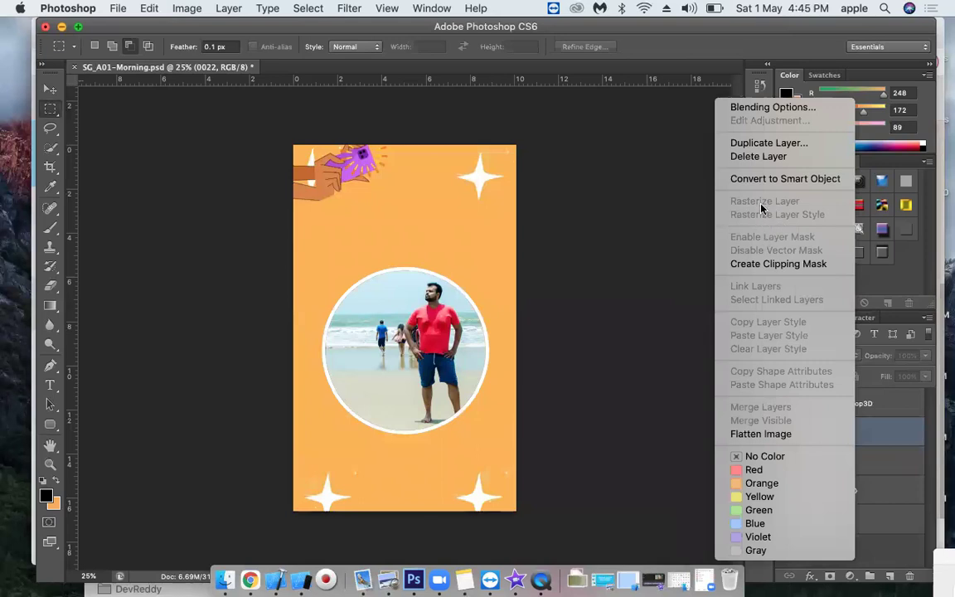
click(781, 454)
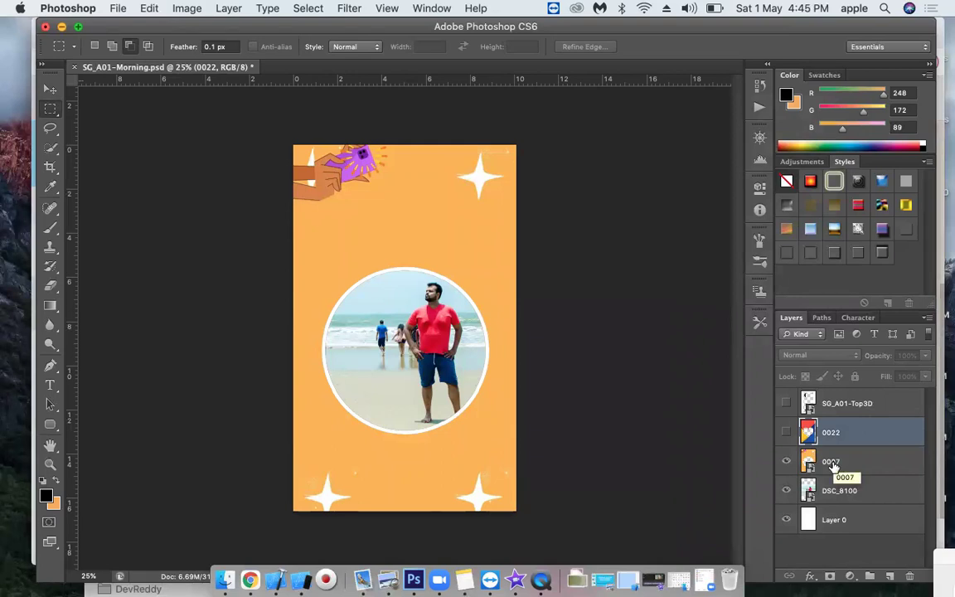
click(833, 467)
drag(477, 445, 462, 452)
key(super+d)
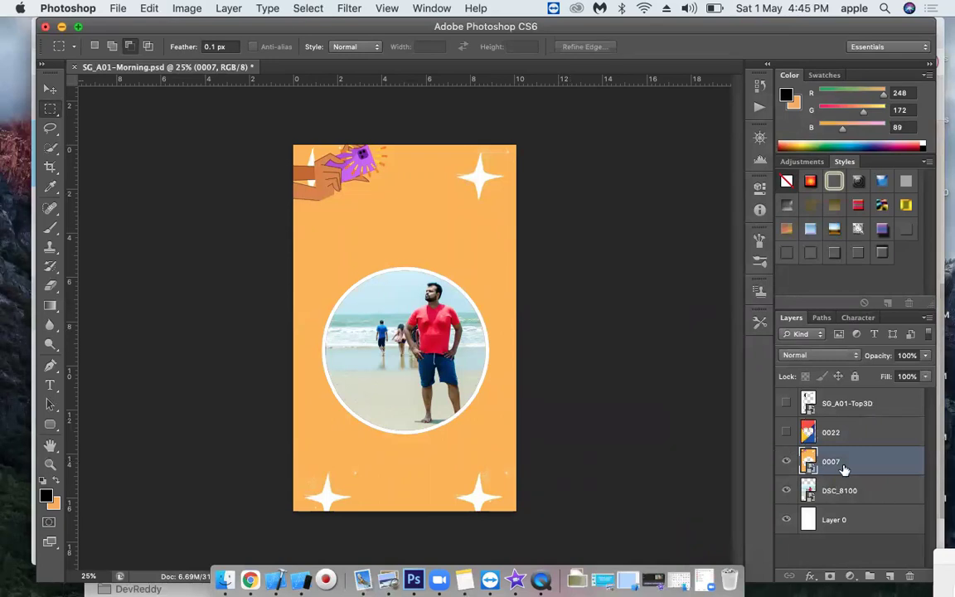
Step: Show layer 0022, stretch a thin strip of its right edge outward past the canvas edge, and hide layer 0007
click(785, 432)
drag(501, 139, 526, 552)
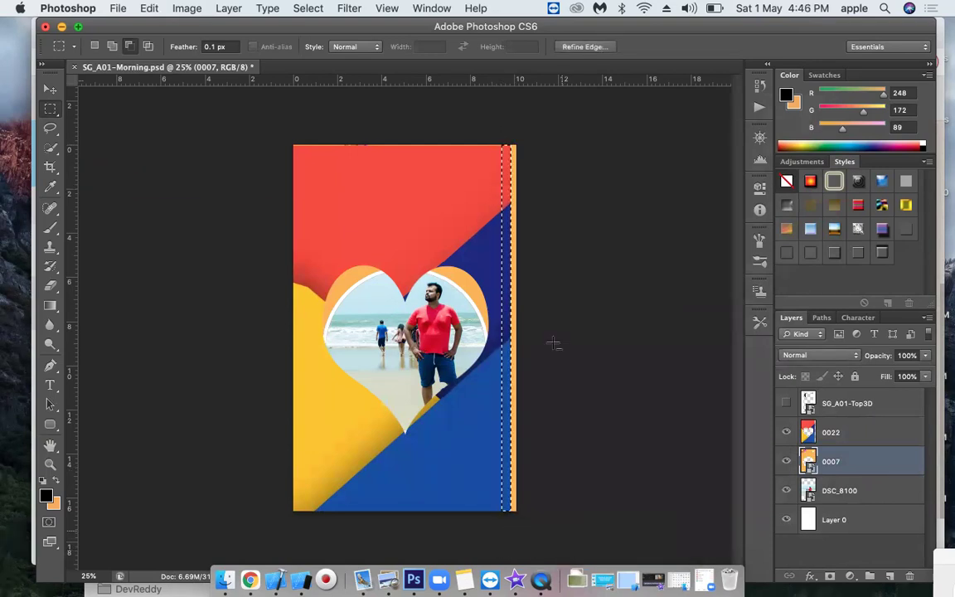
click(858, 434)
key(super+c)
key(super+t)
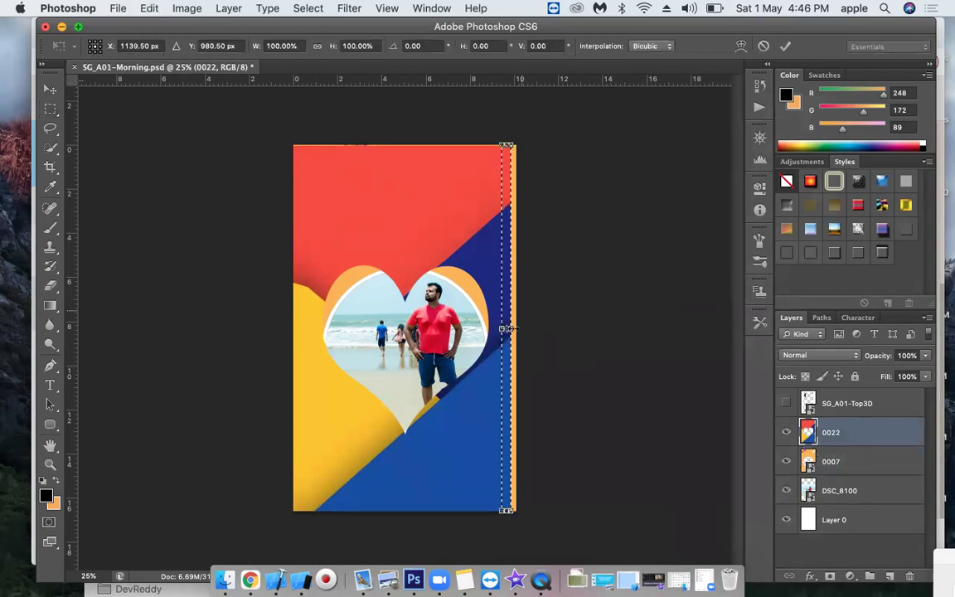
drag(511, 328, 519, 328)
key(Return)
key(super+d)
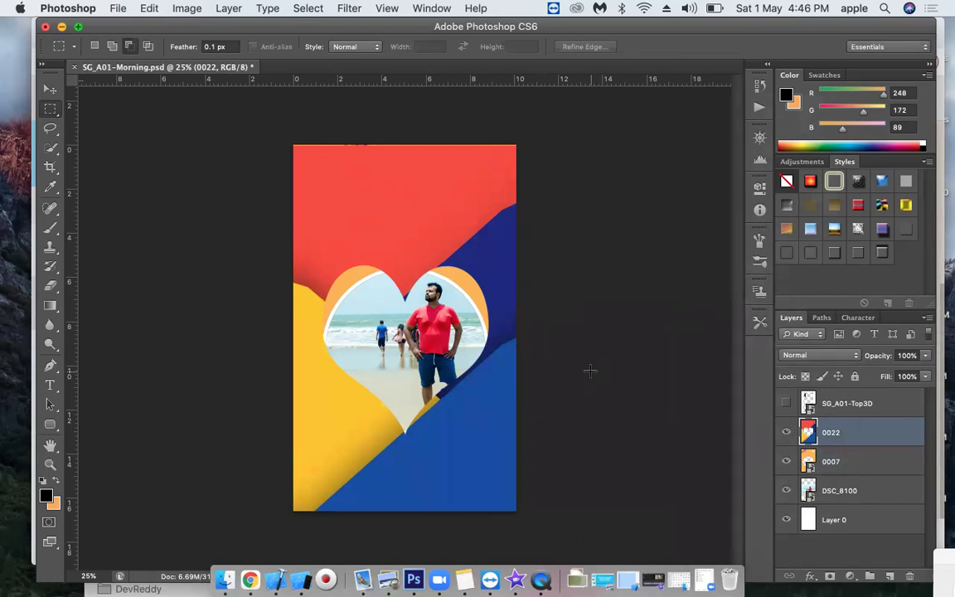
click(785, 461)
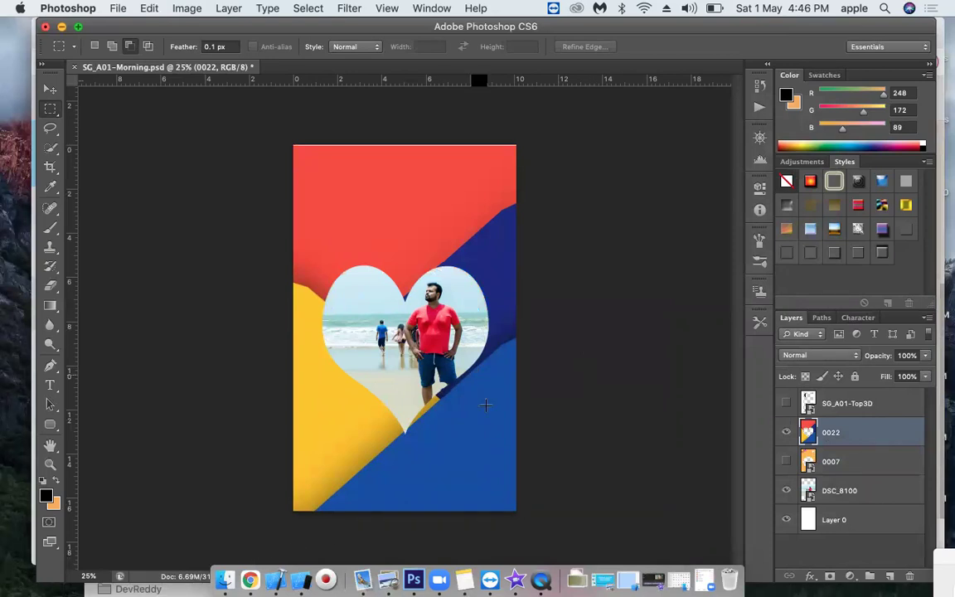
Step: Switch to Finder and open the Photos folder
click(224, 580)
drag(170, 319, 191, 170)
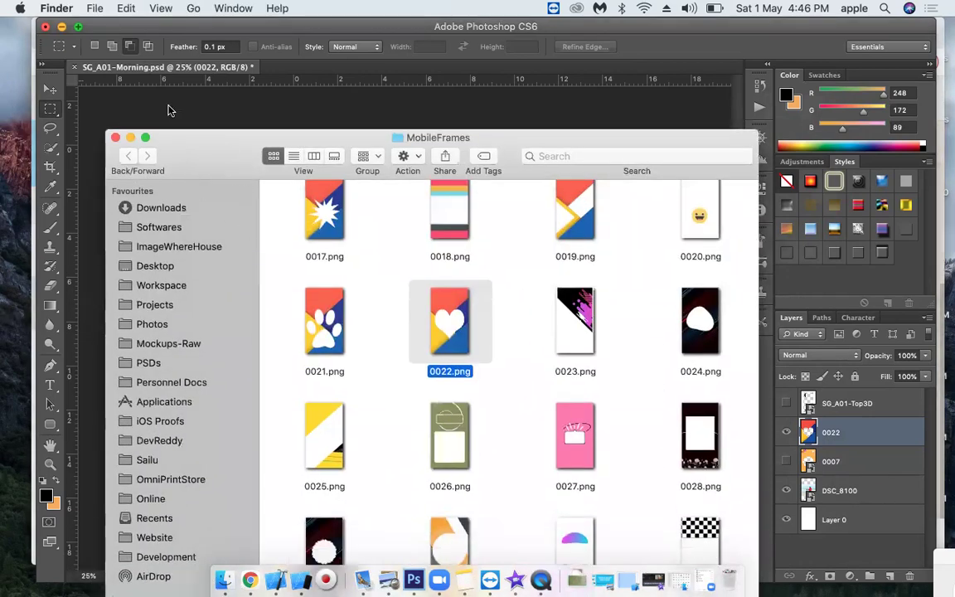
drag(169, 110, 158, 96)
click(126, 291)
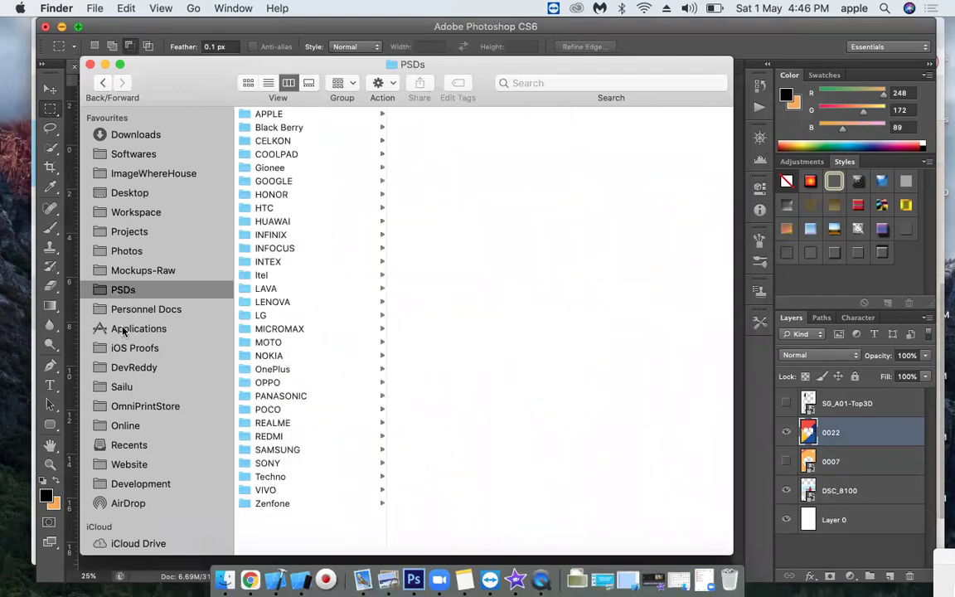
click(127, 250)
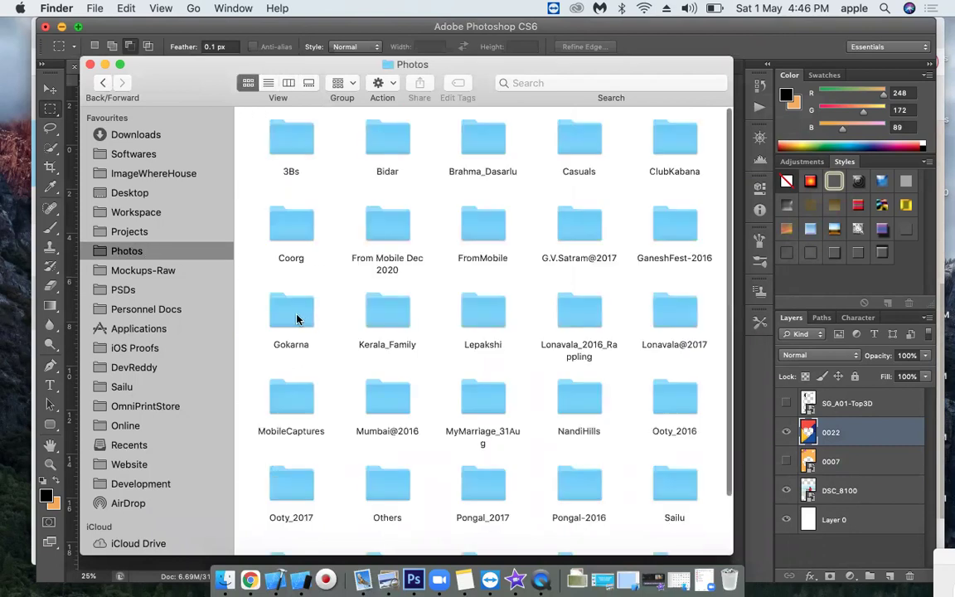
Step: Look through the Others folder and its subfolder for a picture, and return to the Photos folder
scroll(389, 411, down, 5)
click(386, 418)
double_click(385, 418)
double_click(272, 162)
click(100, 85)
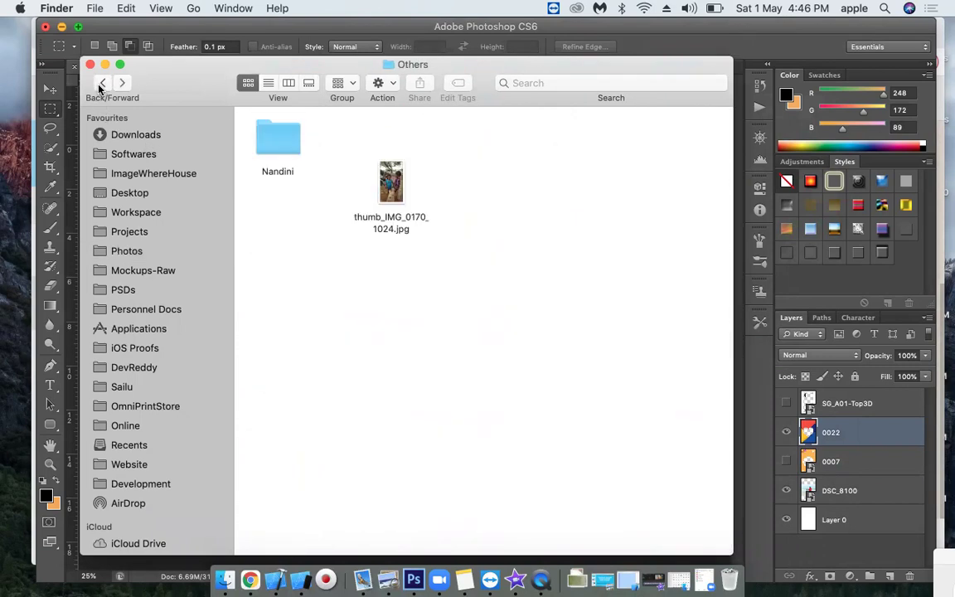
click(101, 83)
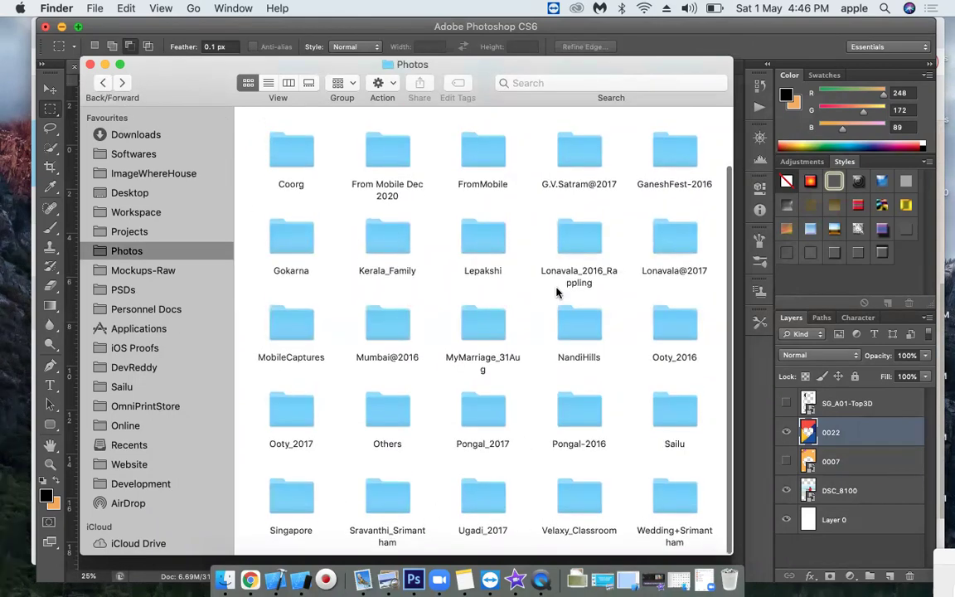
Step: Look through the 3Bs folder for a picture, and return to the Photos folder
scroll(557, 292, up, 3)
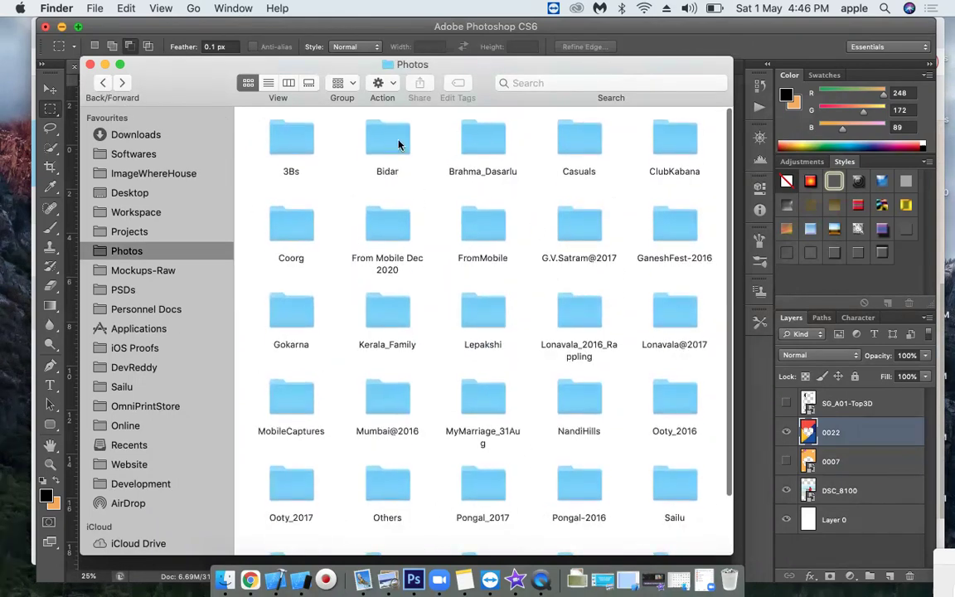
double_click(274, 133)
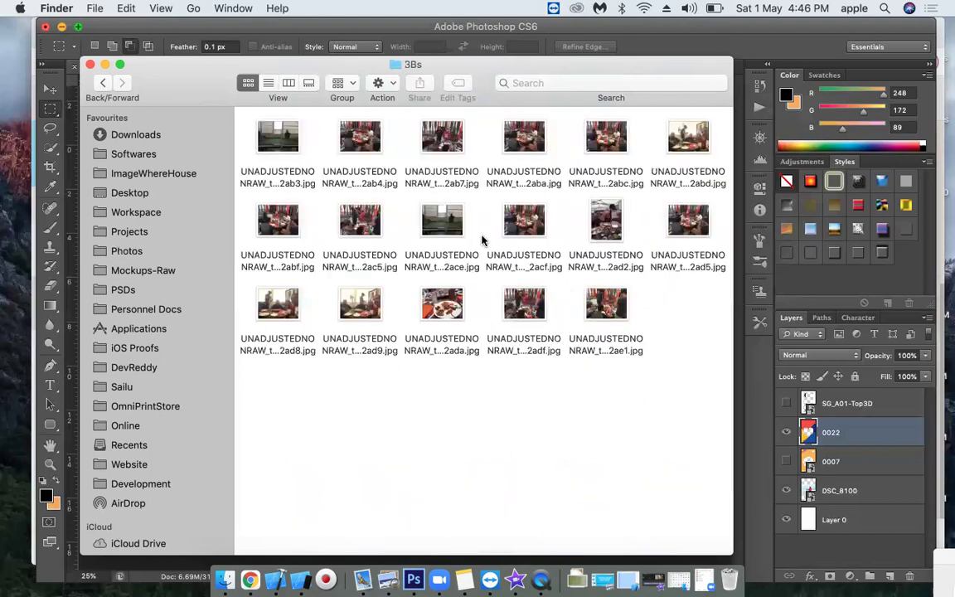
click(100, 85)
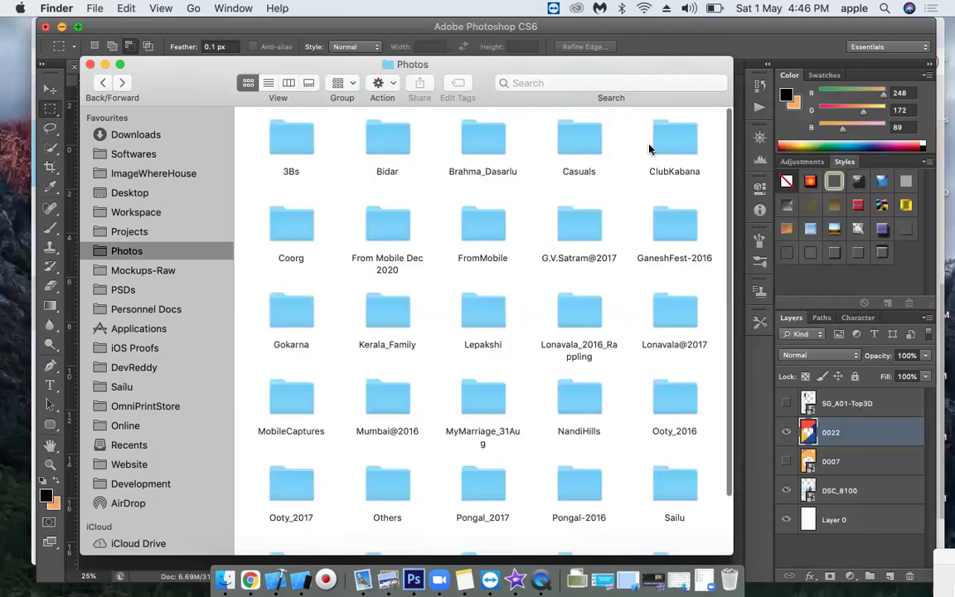
Step: Place thumb_IMG_0700_1024.jpg from the ClubKabana folder into the SG_A01-Morning.psd document in Photoshop, keeping its default size
click(685, 141)
double_click(685, 142)
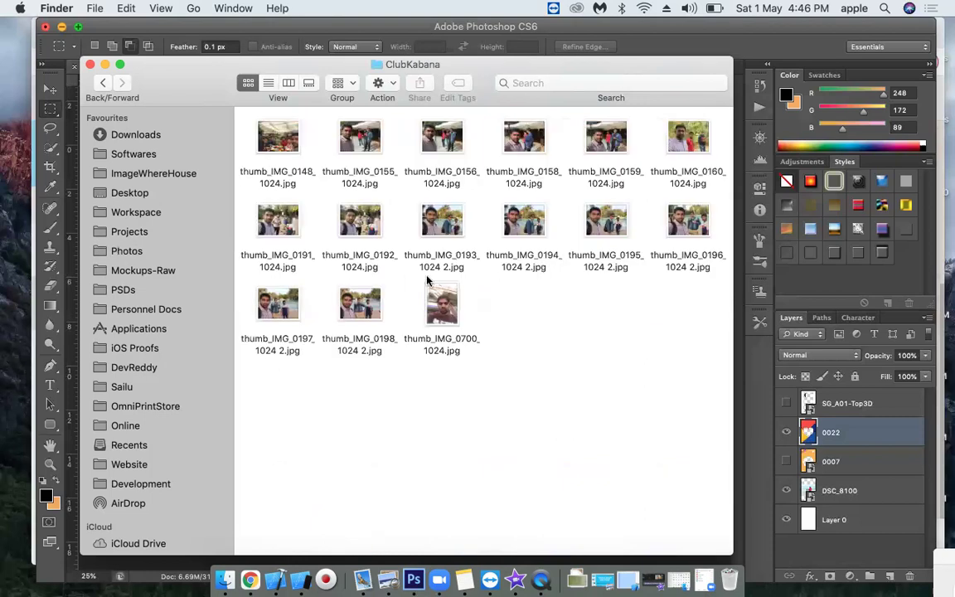
click(440, 307)
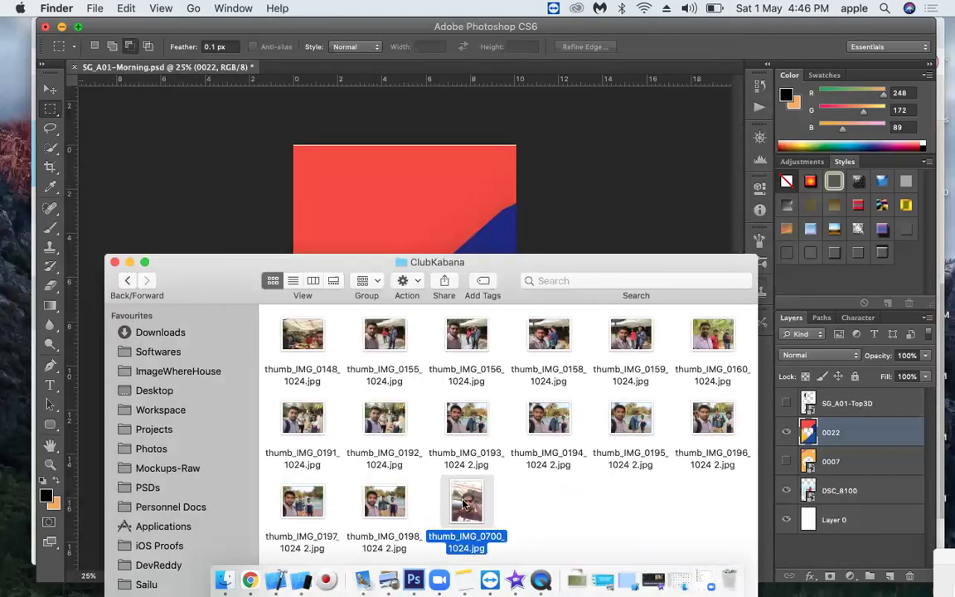
drag(464, 501, 391, 323)
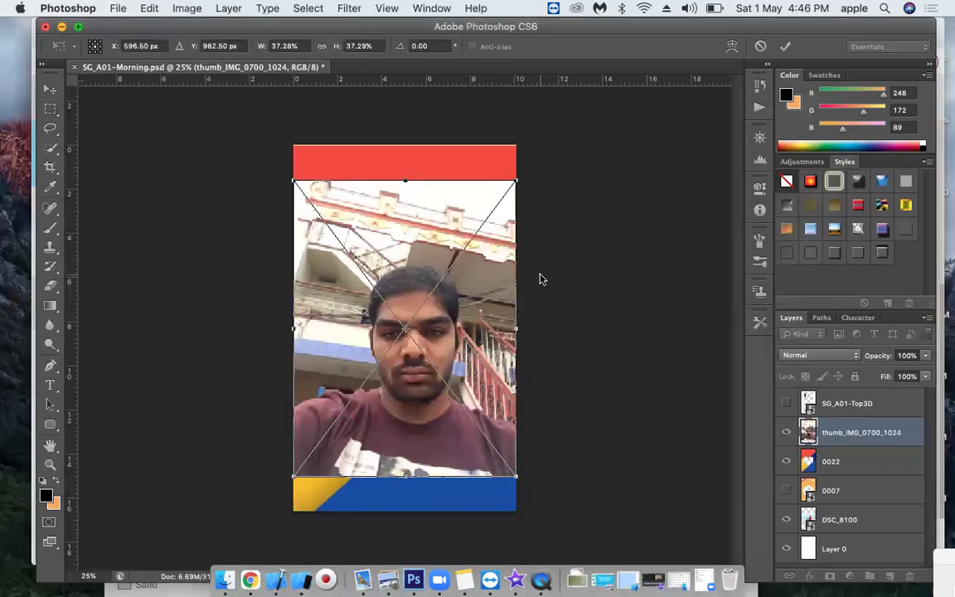
key(Return)
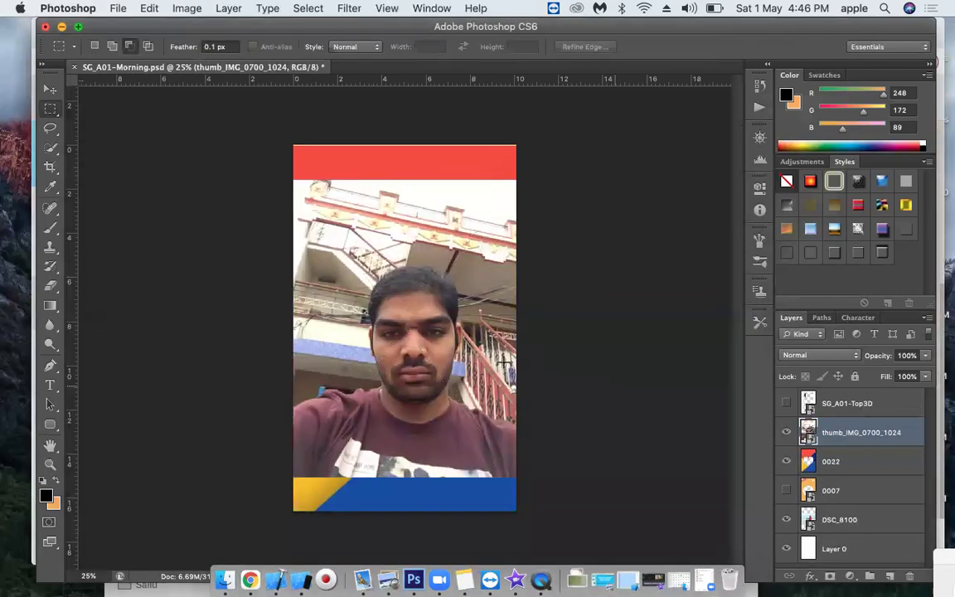
Step: Hide layer 0022 and move the thumb_IMG_0700_1024 layer beneath DSC_8100, directly above Layer 0
click(785, 403)
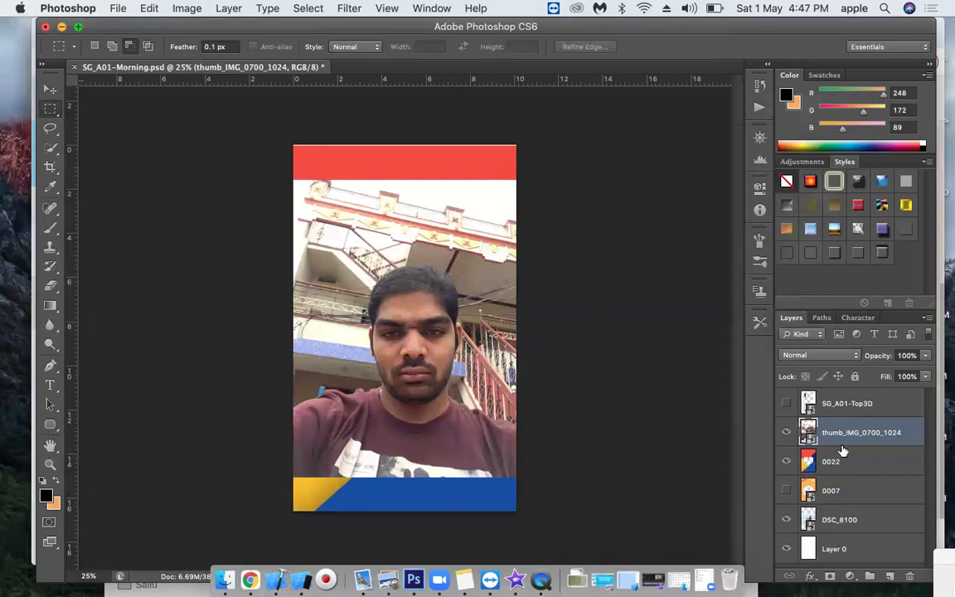
click(786, 461)
click(787, 490)
click(787, 491)
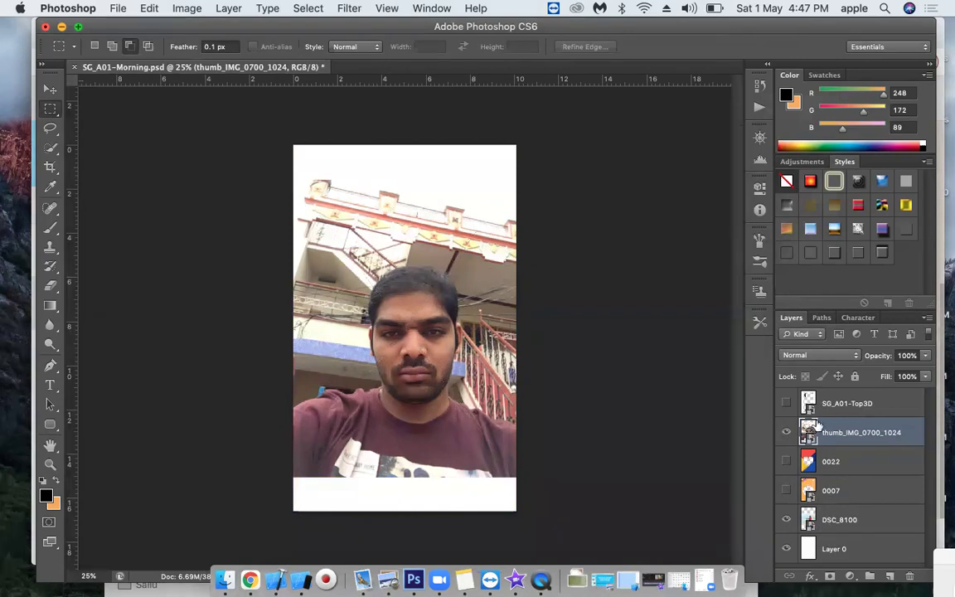
drag(847, 432, 827, 531)
Step: Hide the old photo layer DSC_8100 and delete it
click(787, 493)
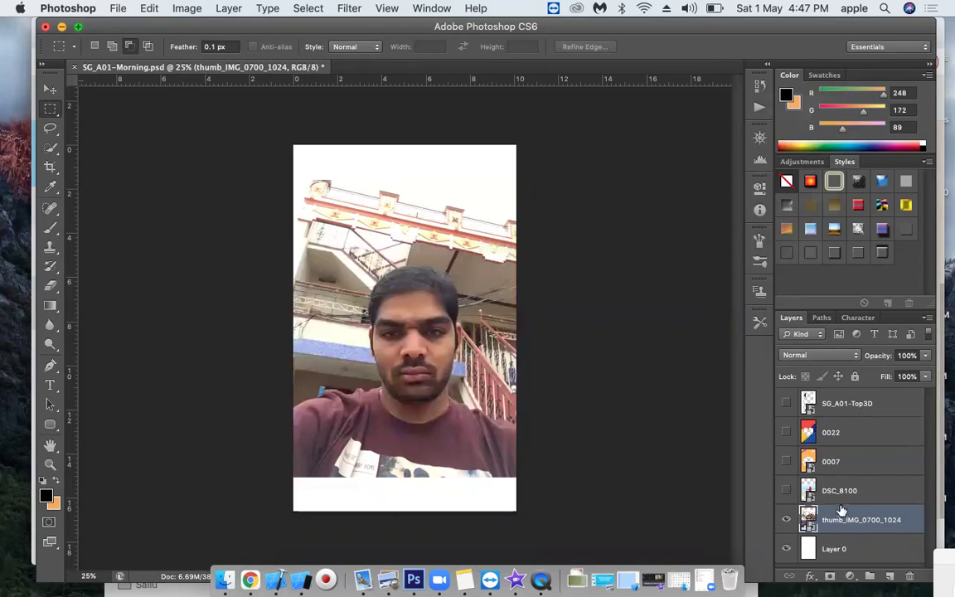
click(854, 500)
key(Delete)
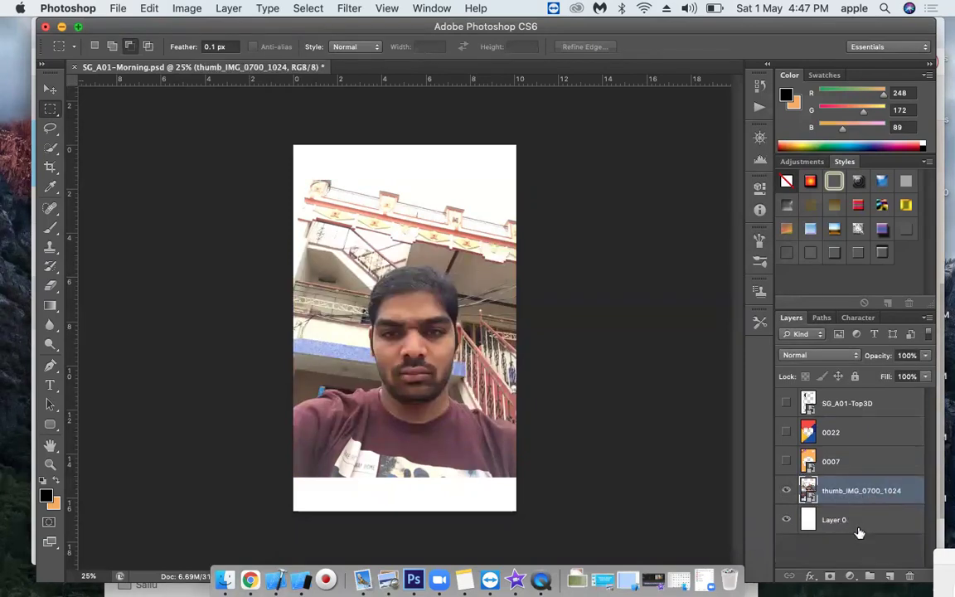
Step: Move the new photo slightly down to fit the phone outline, using the SG_A01-Top3D layer as a temporary guide
click(787, 403)
click(787, 404)
click(786, 404)
click(787, 403)
click(786, 404)
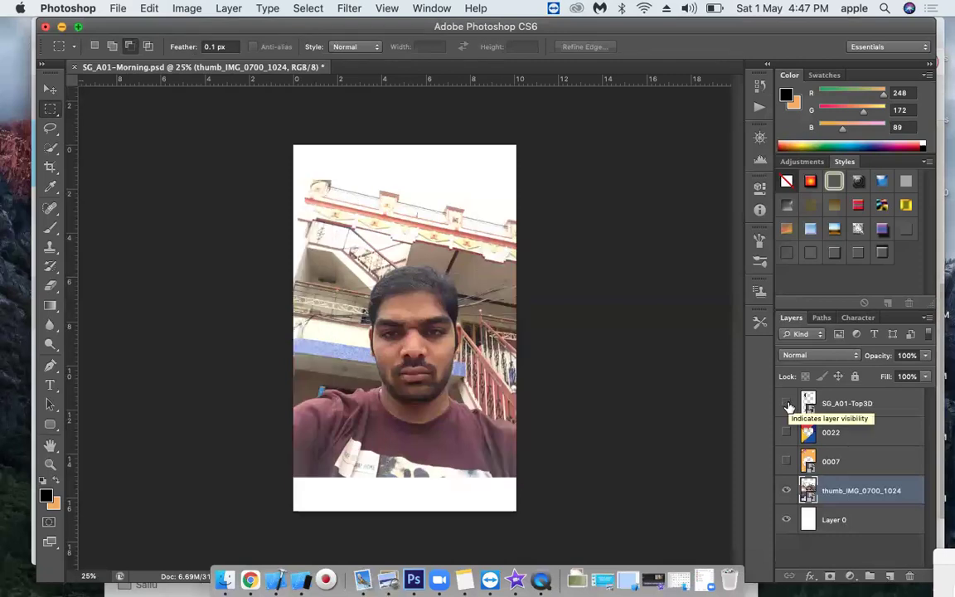
click(787, 404)
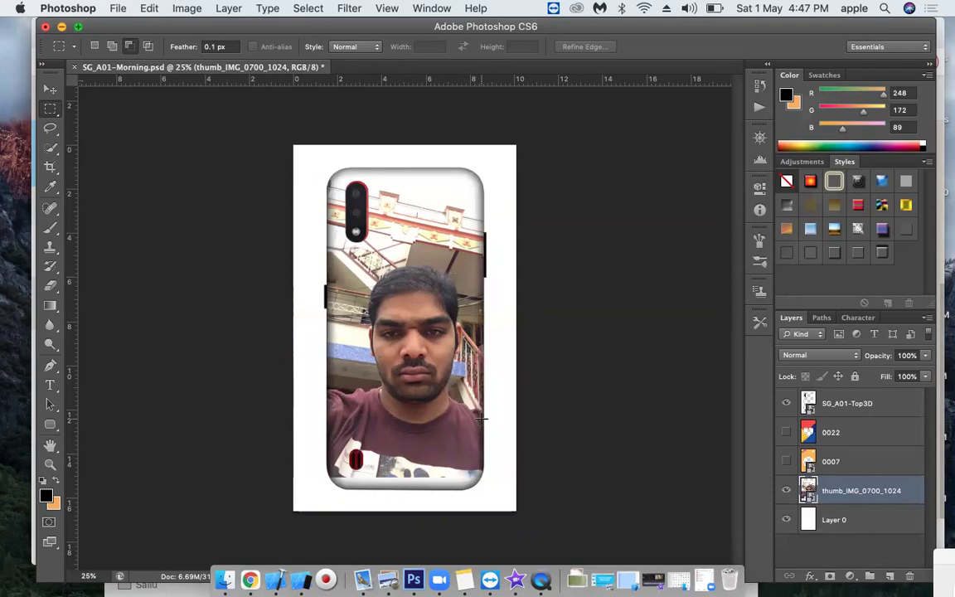
key(v)
drag(406, 427, 407, 431)
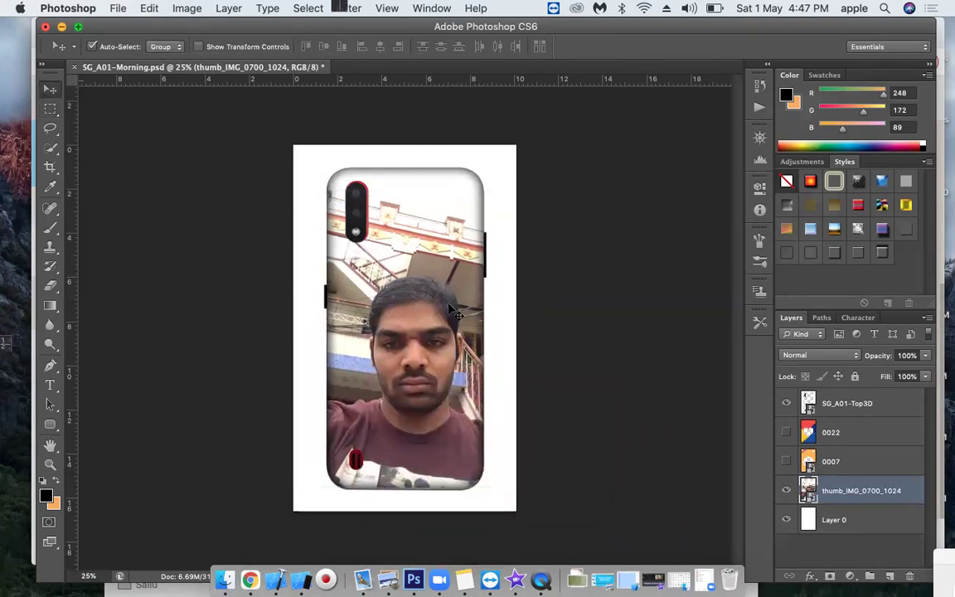
click(786, 402)
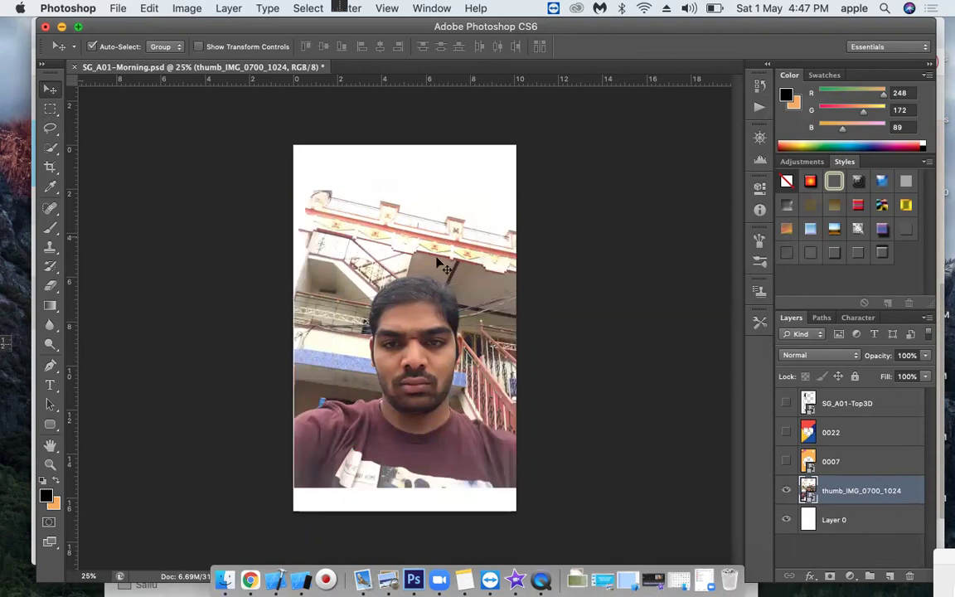
Step: Start a Pen path at the neck and trace the shoulder outward to the photo's right edge
key(z)
click(397, 294)
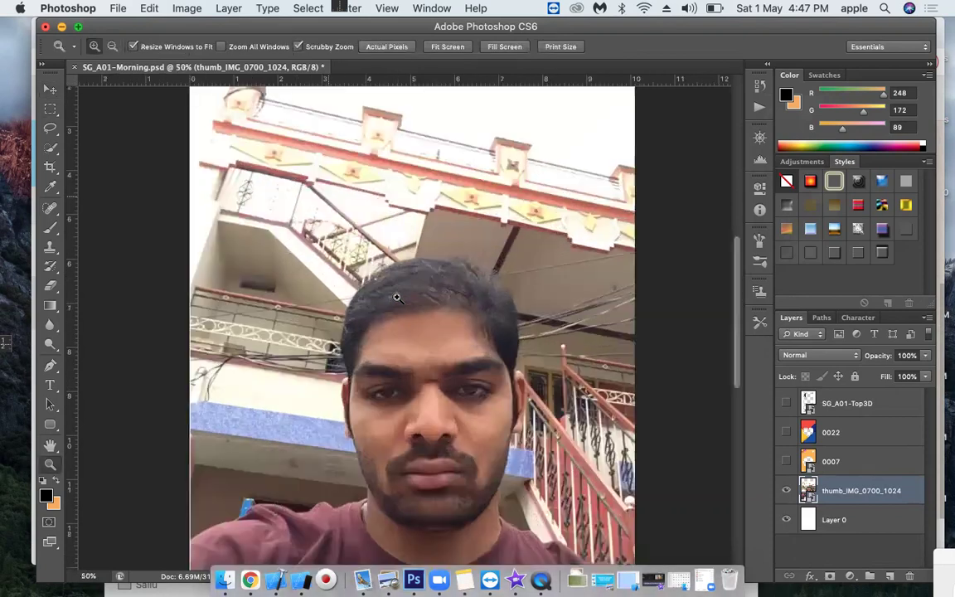
key(p)
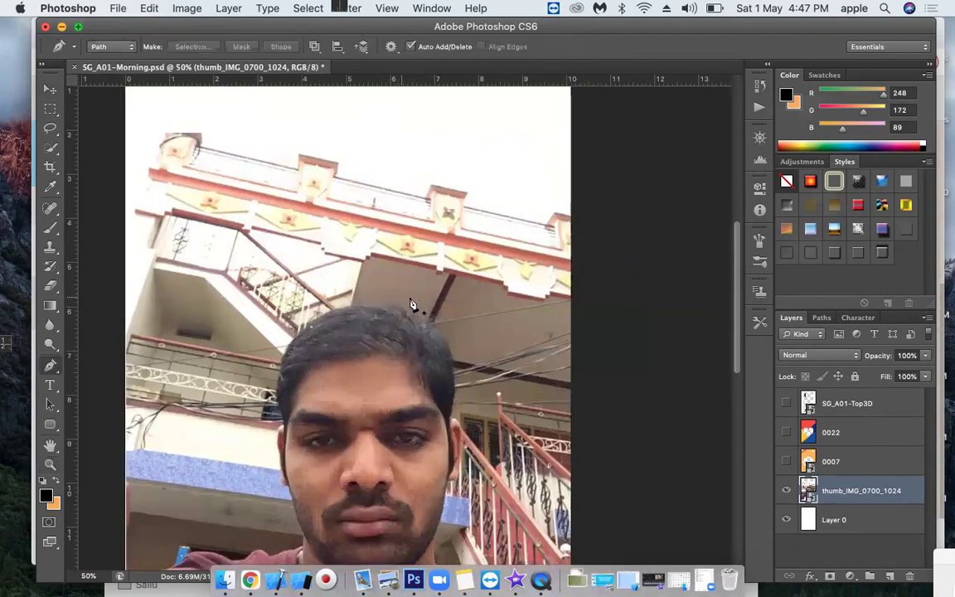
scroll(422, 365, down, 5)
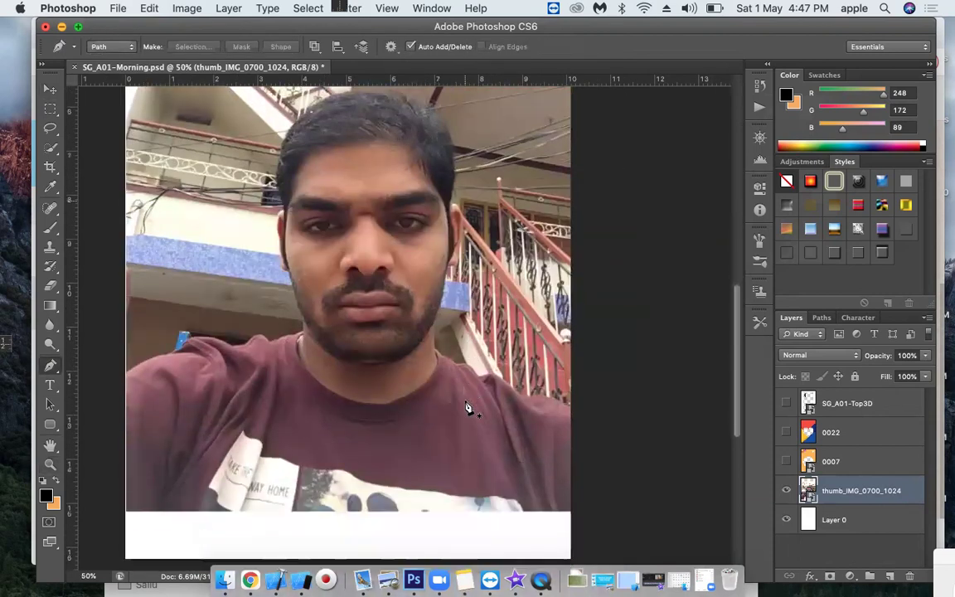
click(436, 332)
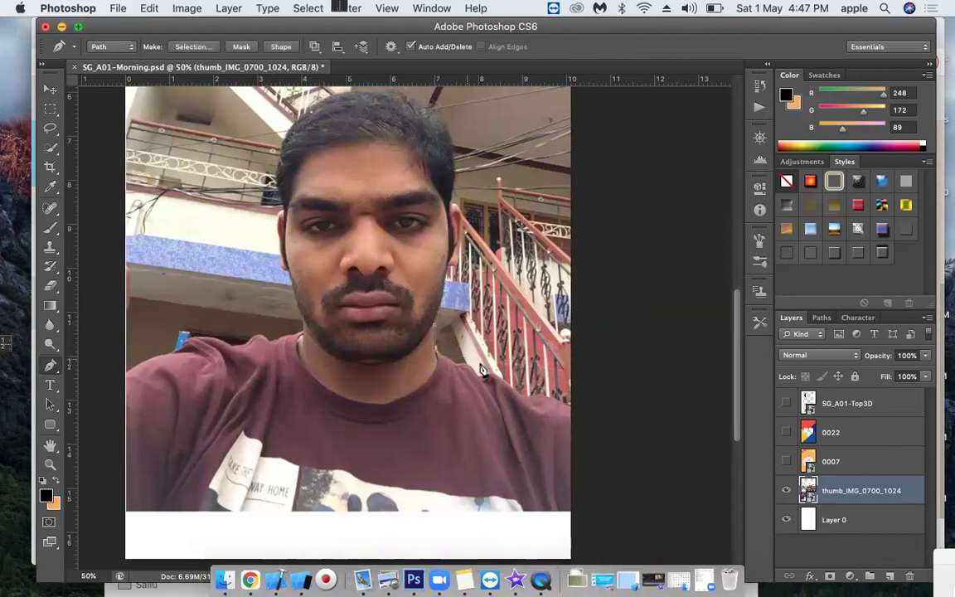
scroll(435, 350, down, 2)
scroll(435, 350, right, 3)
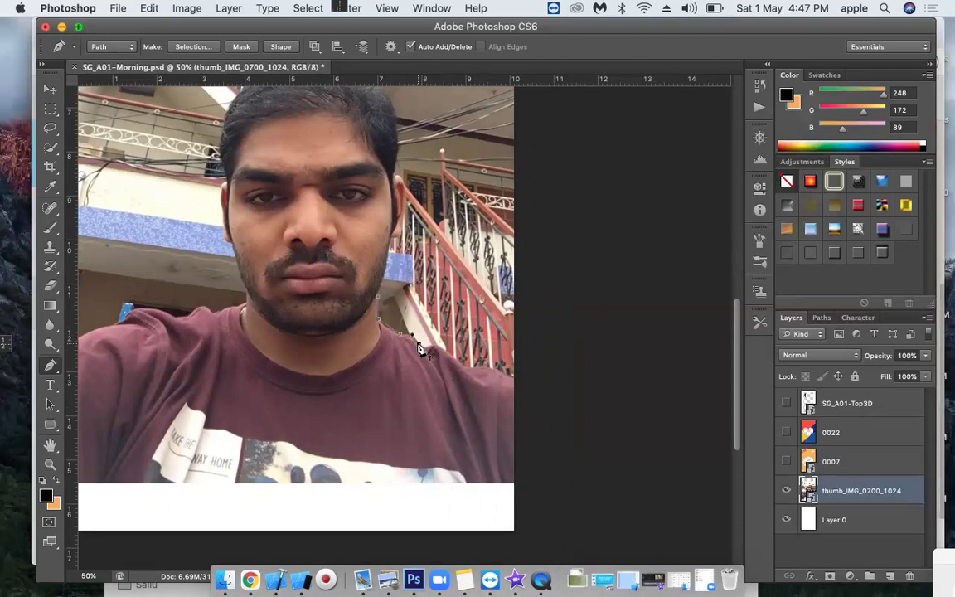
scroll(461, 367, right, 3)
scroll(461, 367, down, 1)
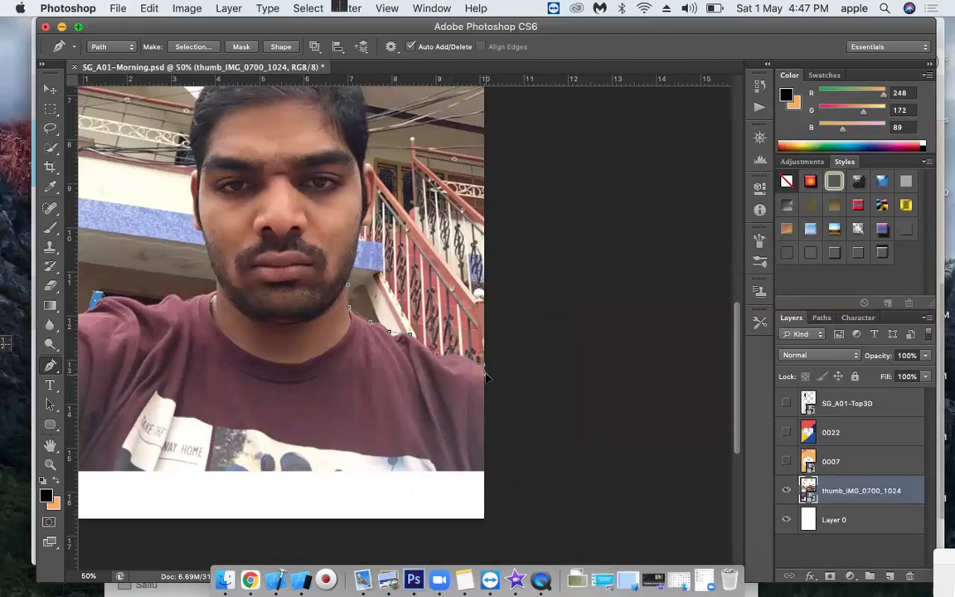
Step: Try routing the pen path outside the canvas around the photo's lower edge, and undo those points
click(503, 426)
scroll(506, 503, down, 1)
scroll(502, 497, down, 3)
click(493, 497)
click(348, 495)
scroll(226, 497, left, 15)
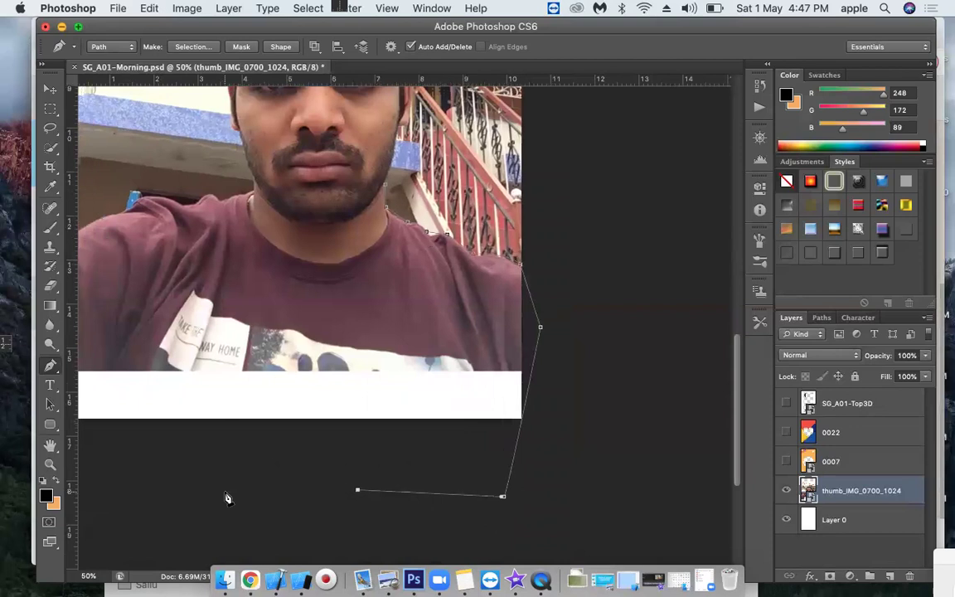
scroll(225, 498, right, 10)
click(256, 456)
click(404, 376)
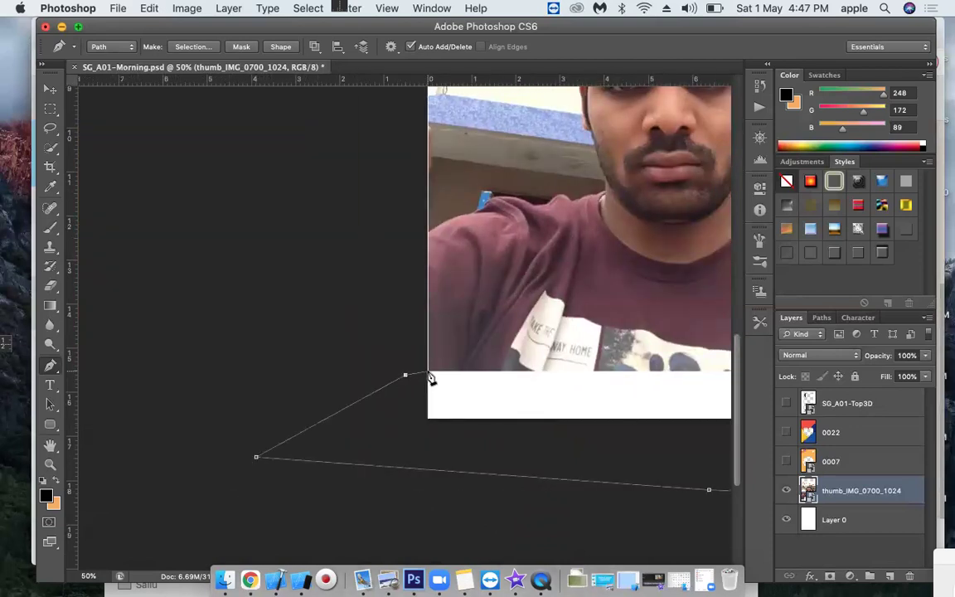
scroll(430, 378, right, 10)
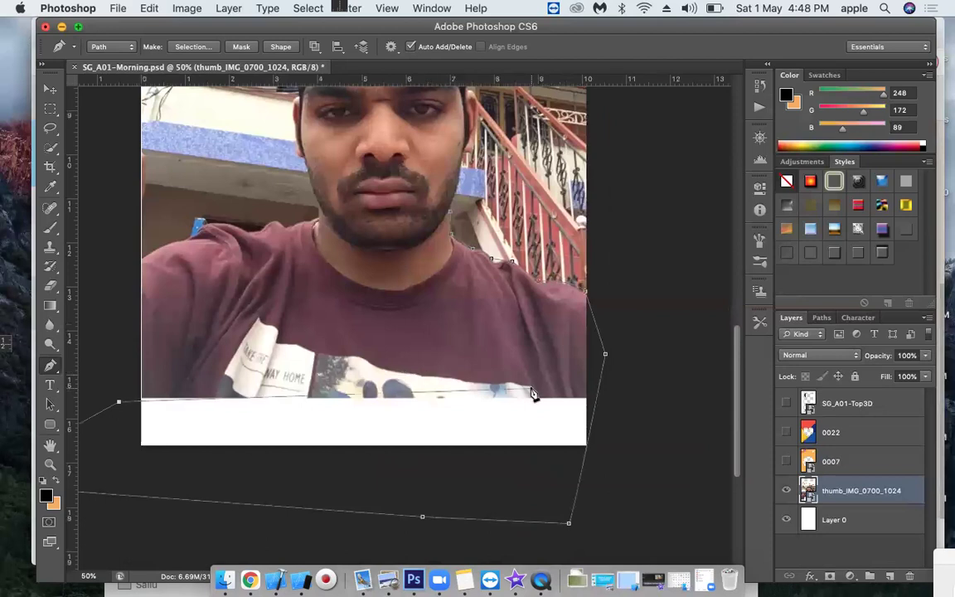
key(super+alt+z)
key(super+alt+z)
key(super+alt+z)
key(super+alt+z)
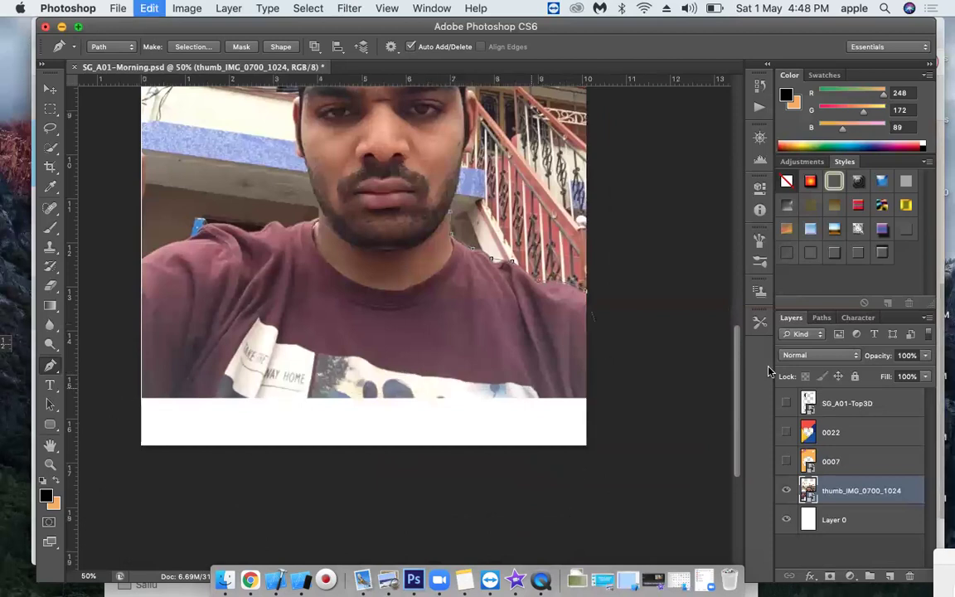
Step: Continue the path along the photo's bottom and left edges, and trace the other shoulder back up to the neck
click(585, 401)
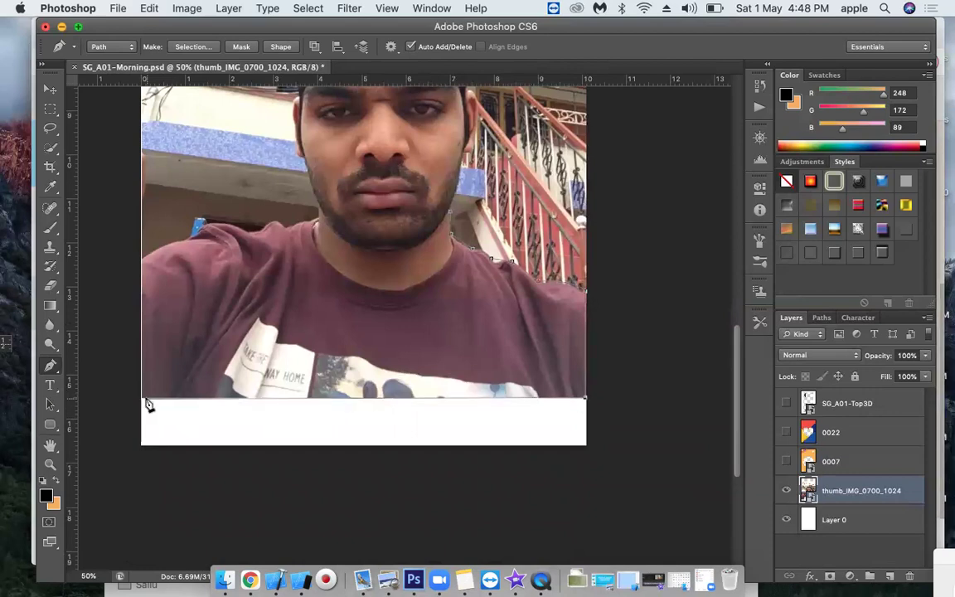
click(142, 397)
click(142, 259)
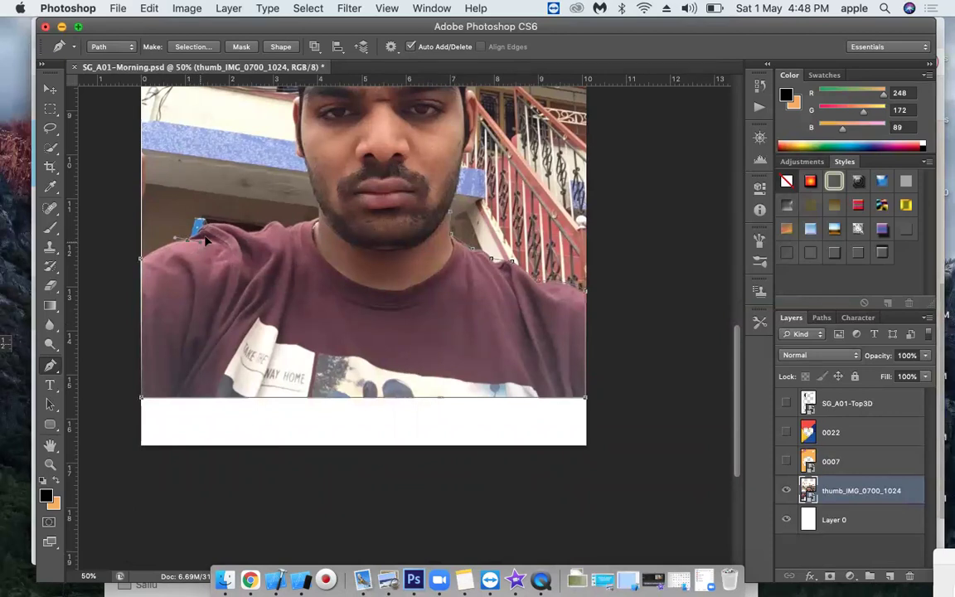
click(186, 240)
key(alt+super+z)
key(alt+super+z)
drag(247, 237, 275, 227)
scroll(319, 214, up, 5)
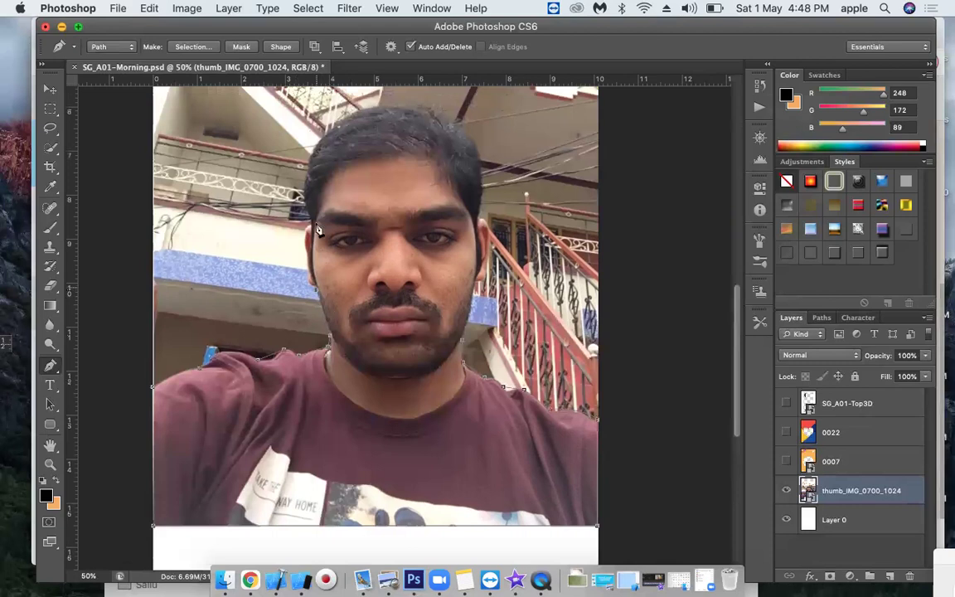
Step: Trace the path around the ears, hair and jaw back to its starting point, and convert it to a selection
drag(309, 223, 326, 177)
alt+click(312, 224)
drag(327, 128, 344, 87)
scroll(373, 208, up, 5)
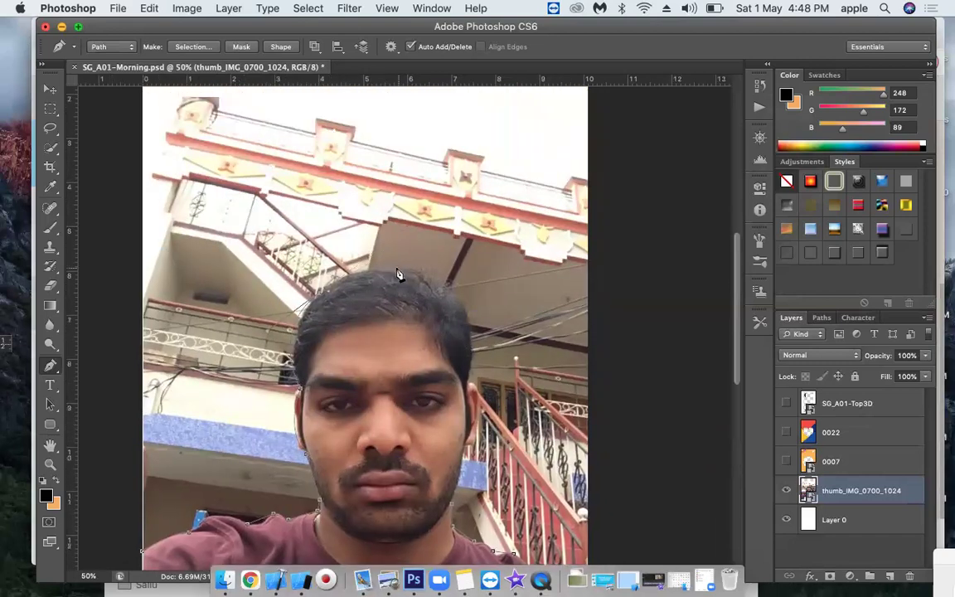
click(446, 286)
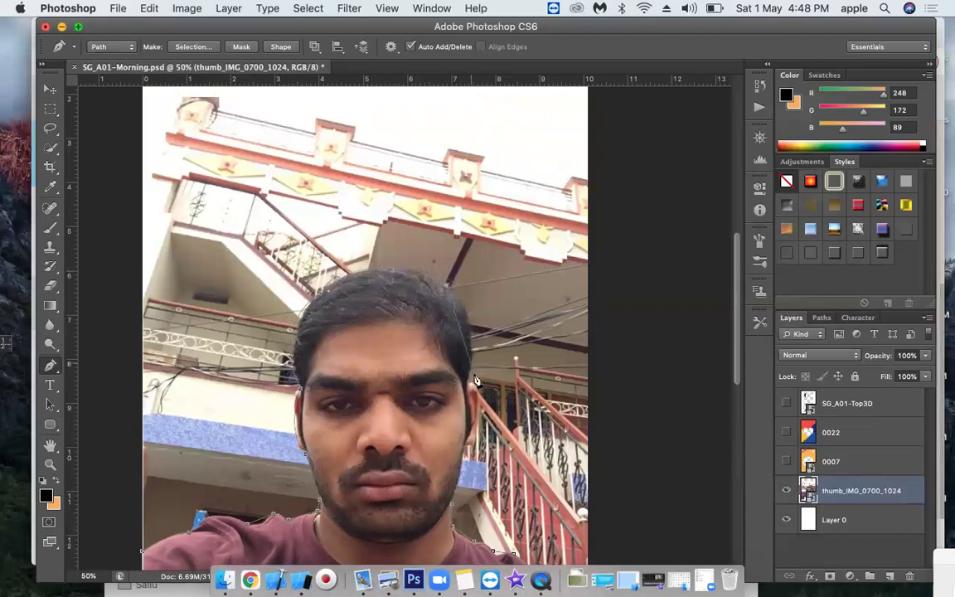
click(449, 439)
scroll(454, 508, down, 5)
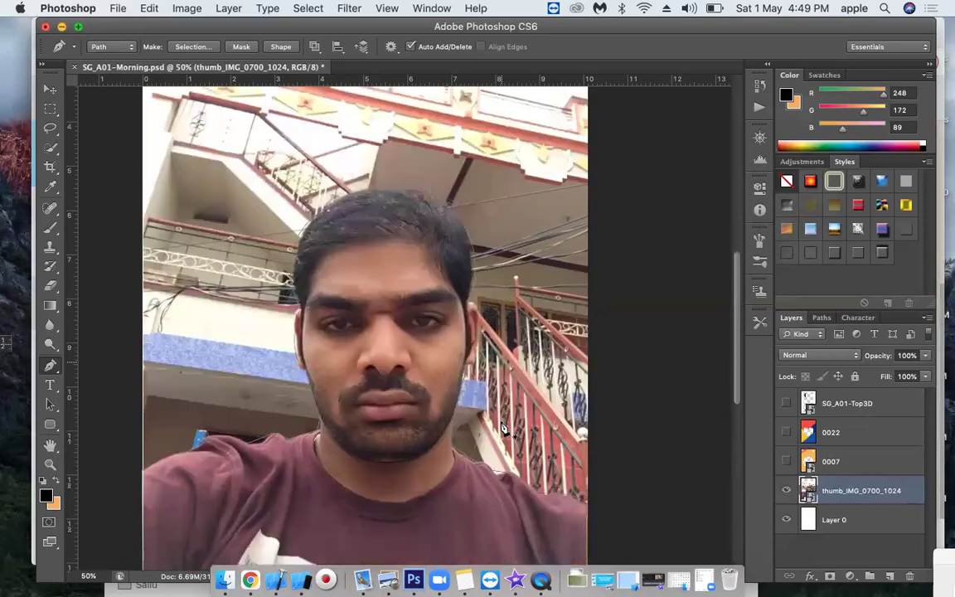
key(ctrl+Return)
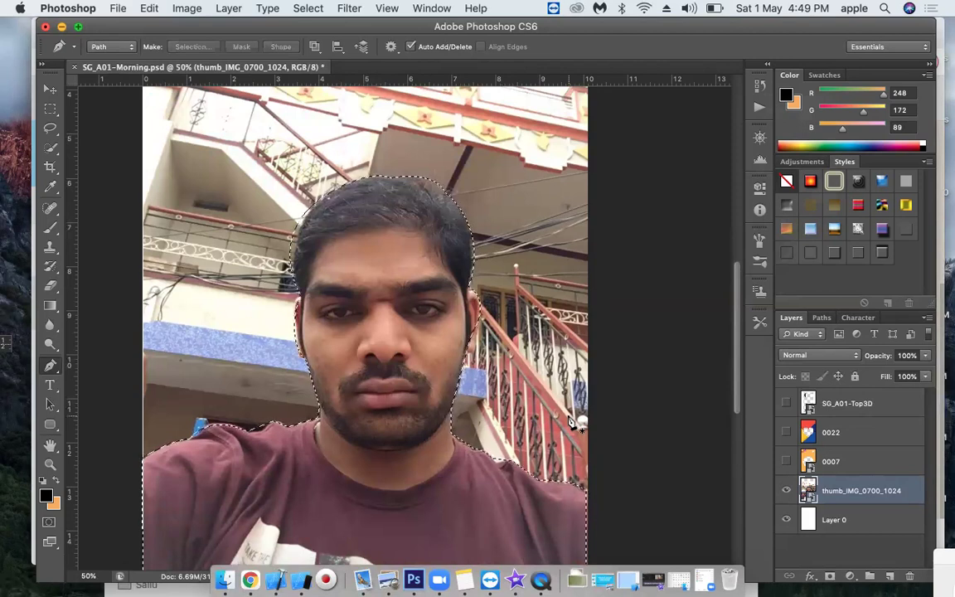
Step: Rasterize the thumb_IMG_0700_1024 layer, copy the selected man to a new layer, and hide the original photo
right_click(827, 498)
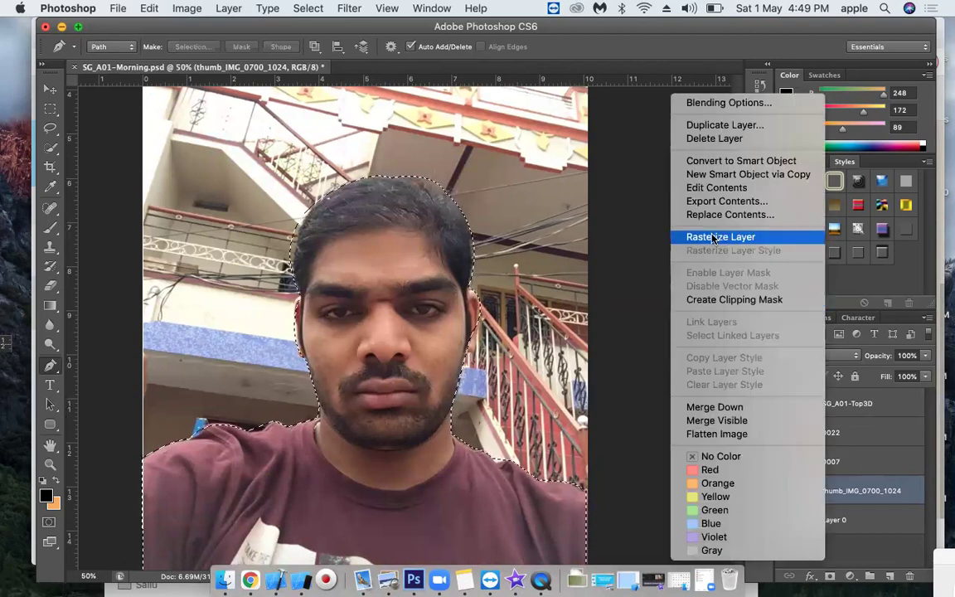
click(668, 236)
key(super+j)
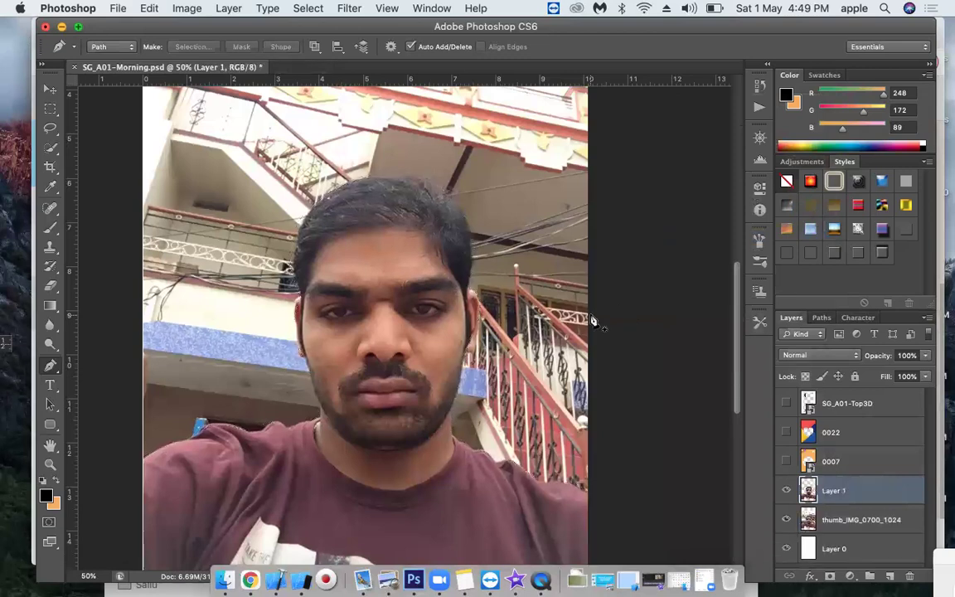
click(786, 519)
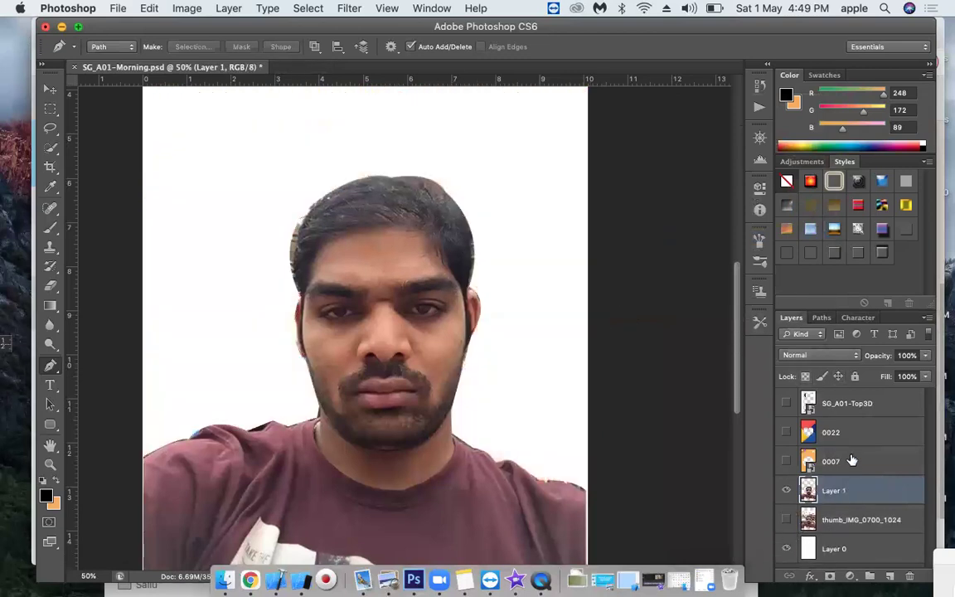
Step: Move Layer 1 directly above Layer 0, below the thumb_IMG_0700_1024 layer, and show the SG_A01-Top3D phone overlay
key(super+0)
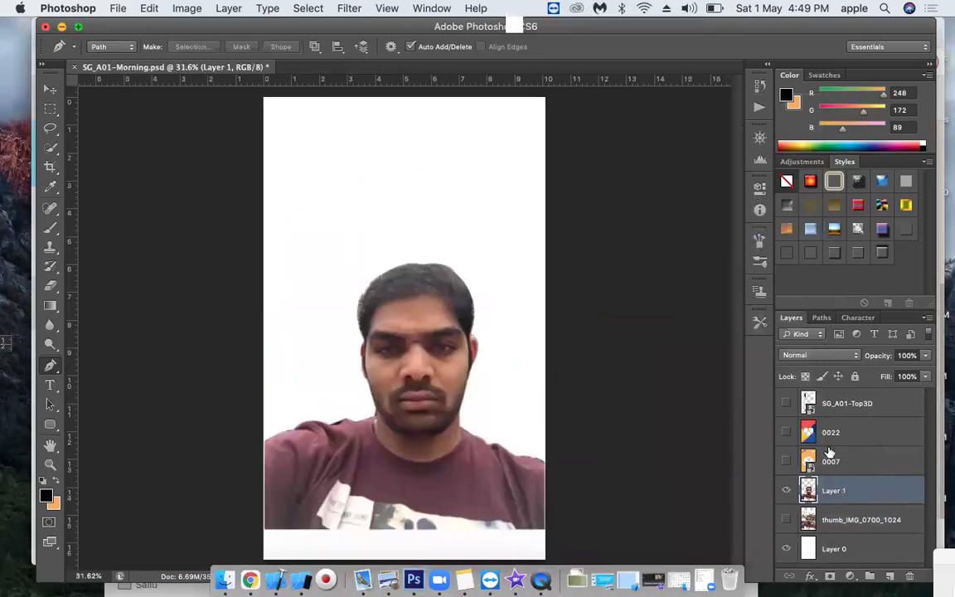
drag(808, 490, 829, 535)
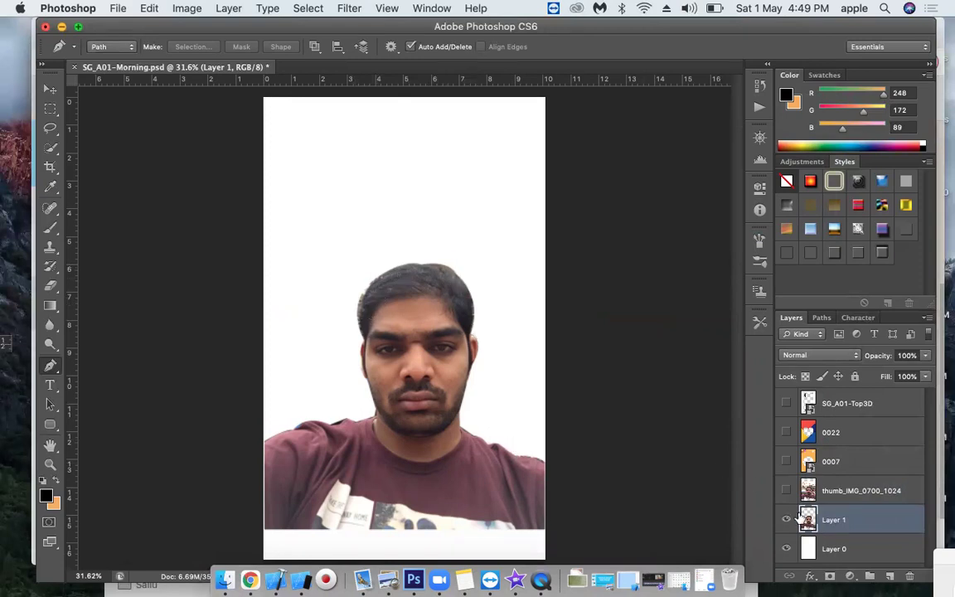
click(785, 402)
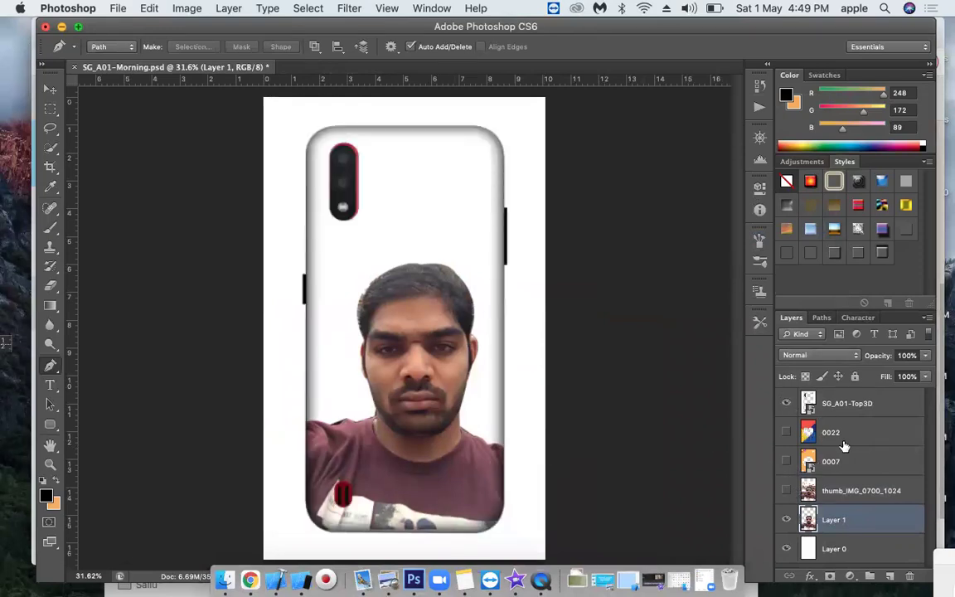
Step: Set the background colour to orange ff8400 and fill Layer 0 with it
click(832, 549)
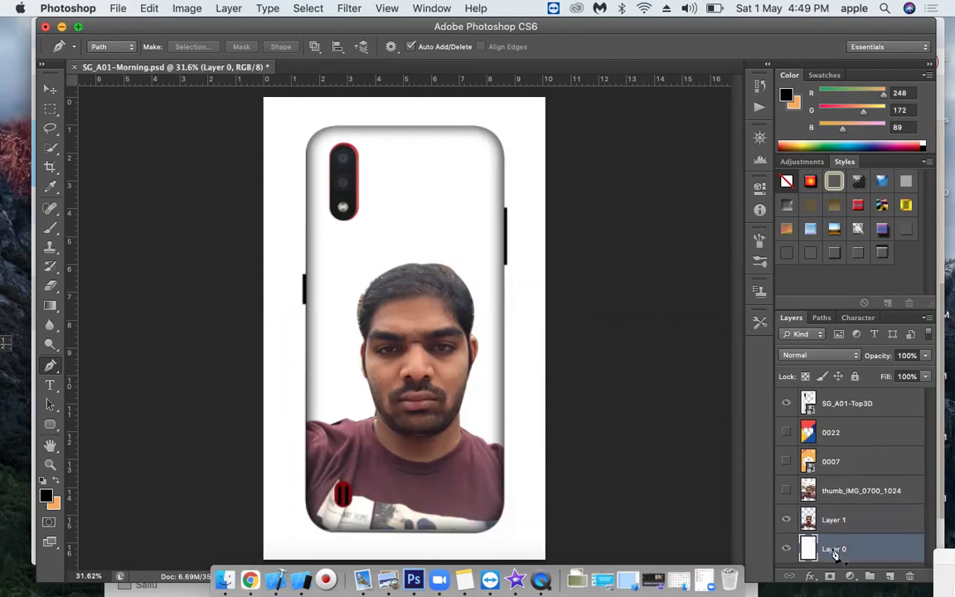
click(54, 505)
drag(644, 329, 740, 290)
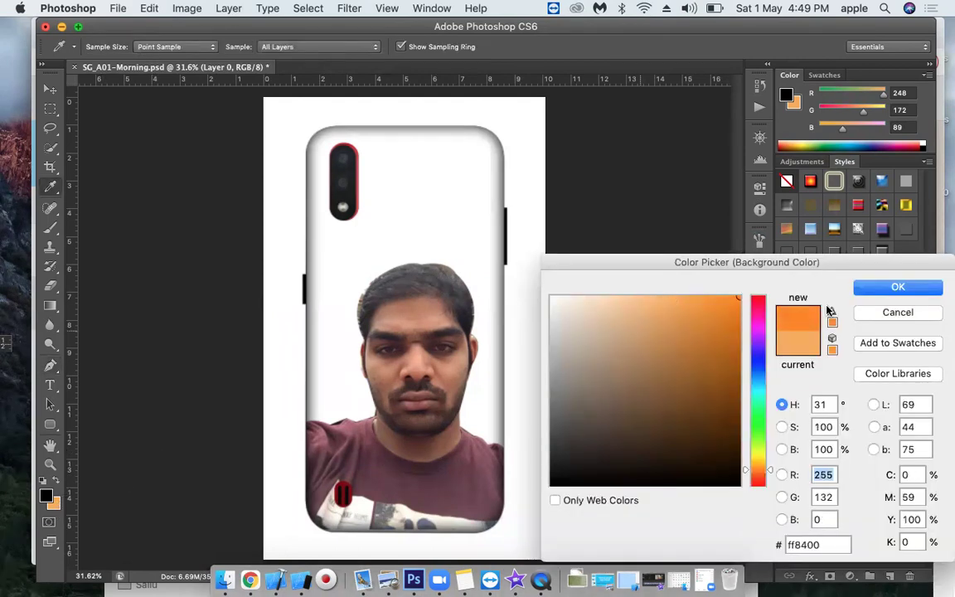
click(898, 288)
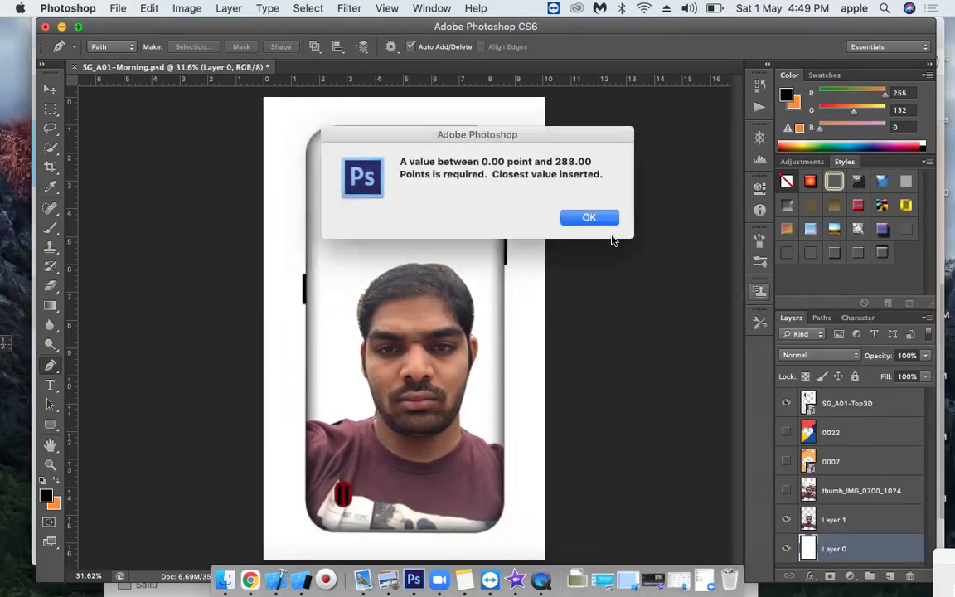
click(583, 221)
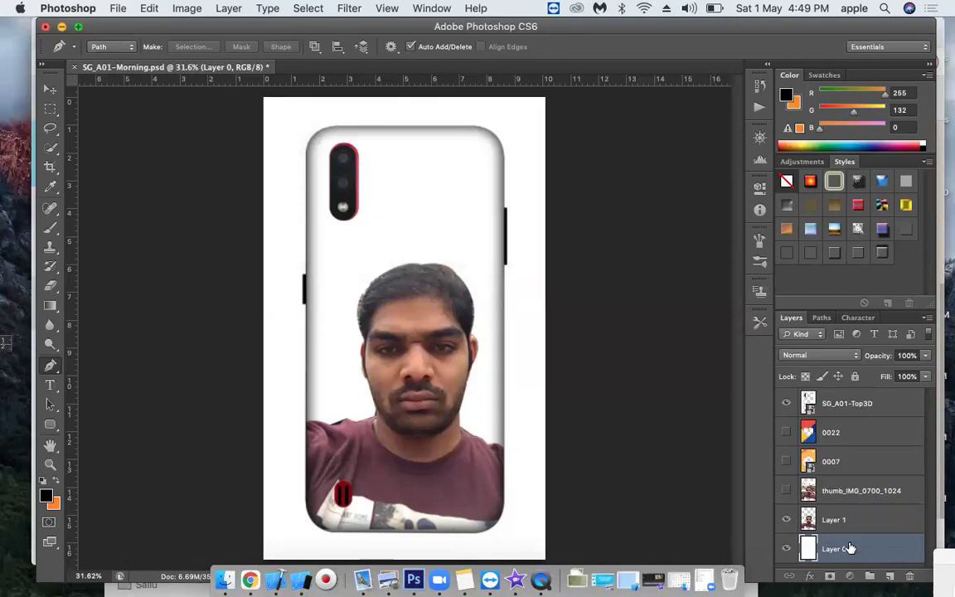
key(super+BackSpace)
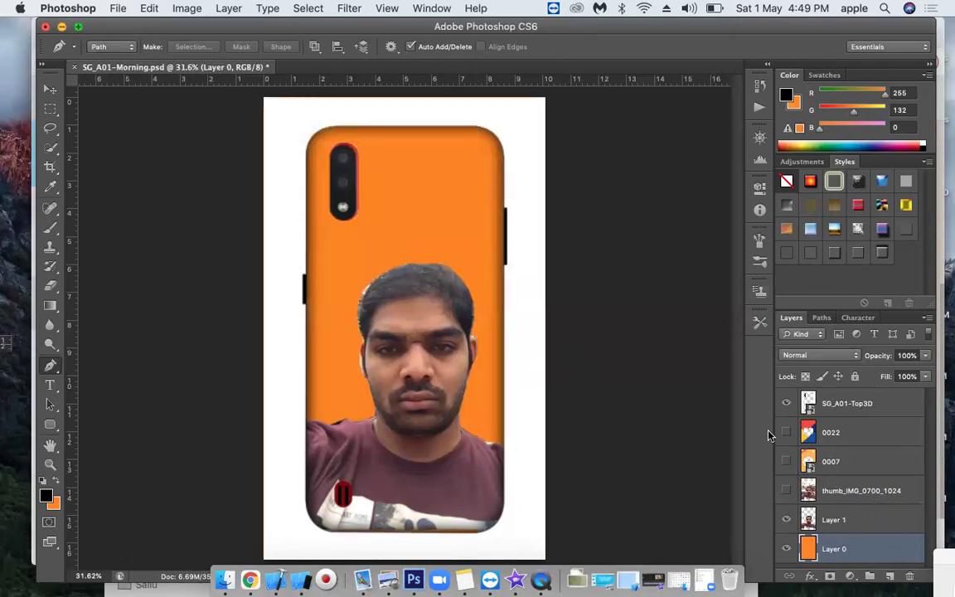
Step: Hide the cut-out man and the phone overlay to inspect the plain orange background, and show both again
click(785, 519)
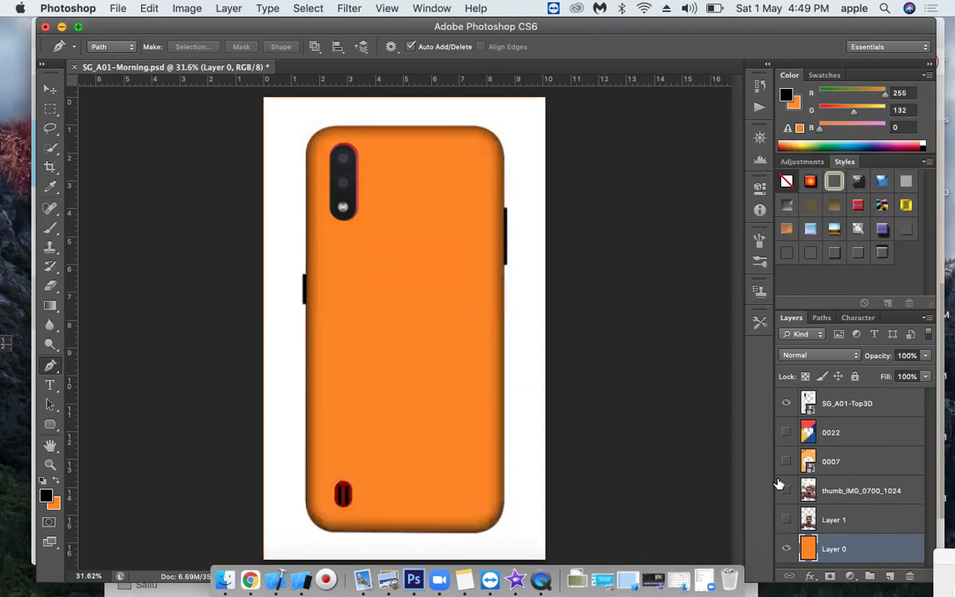
click(786, 403)
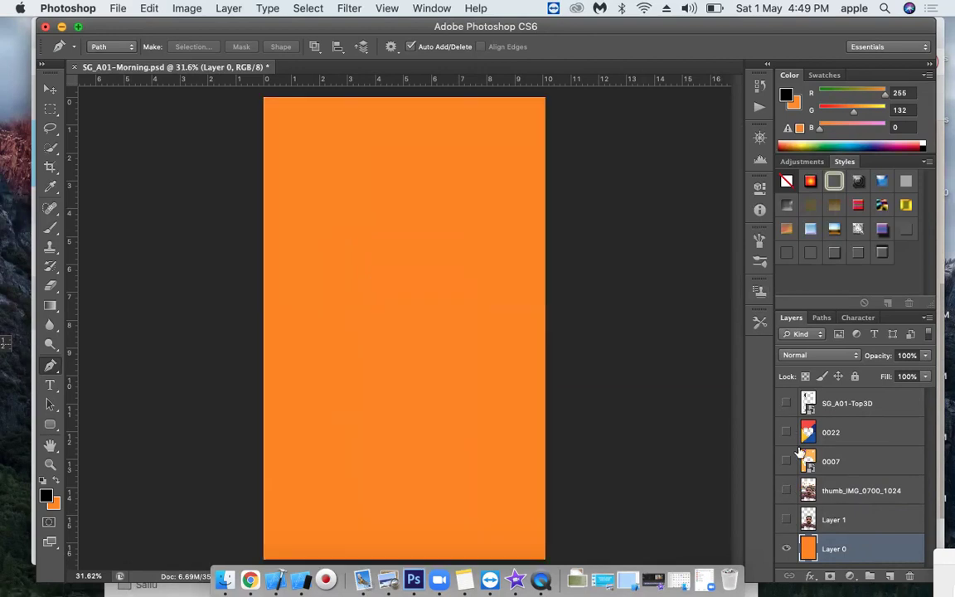
click(786, 520)
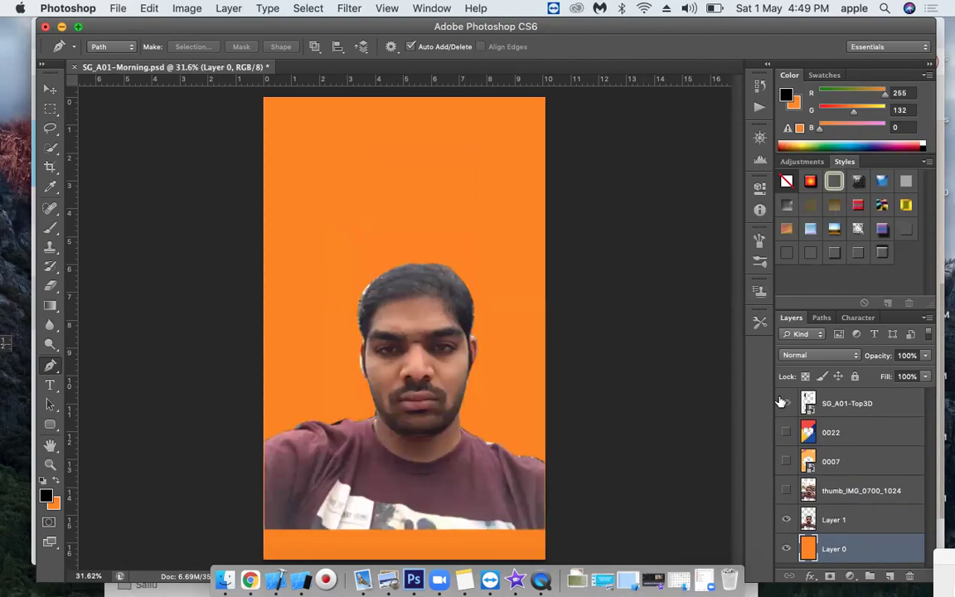
click(784, 403)
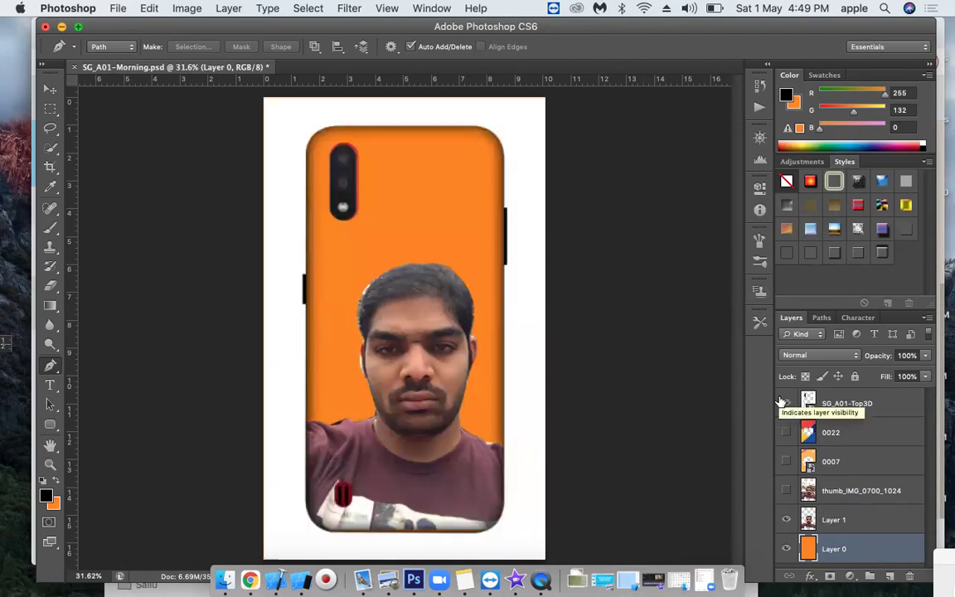